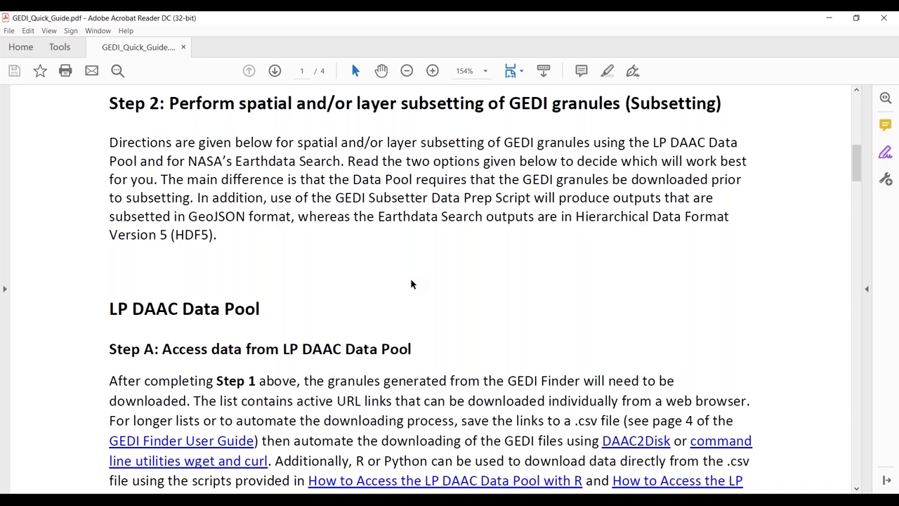
# Read the guide's Step 2 subsetting directions, from the LP DAAC Data Pool section through Step B on the GEDI Subsetter script.
pyautogui.scroll(-4, 410, 284)
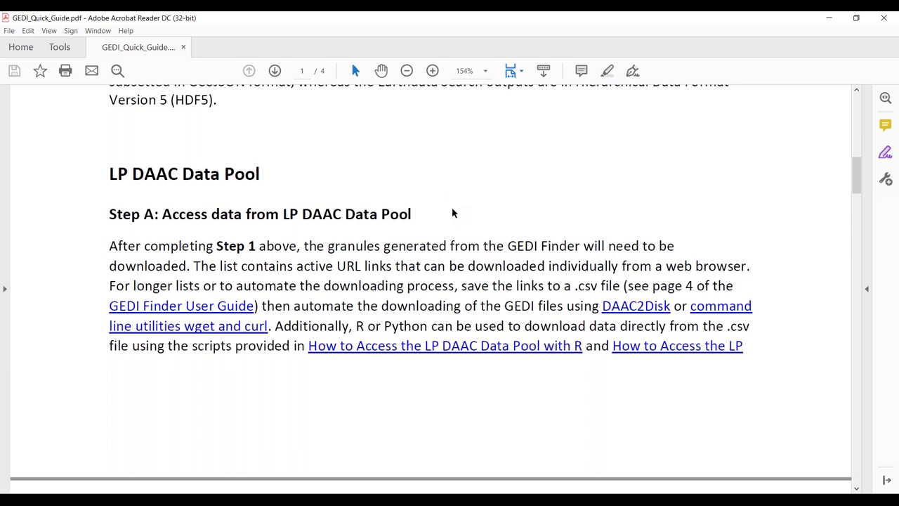
pyautogui.scroll(-1, 452, 213)
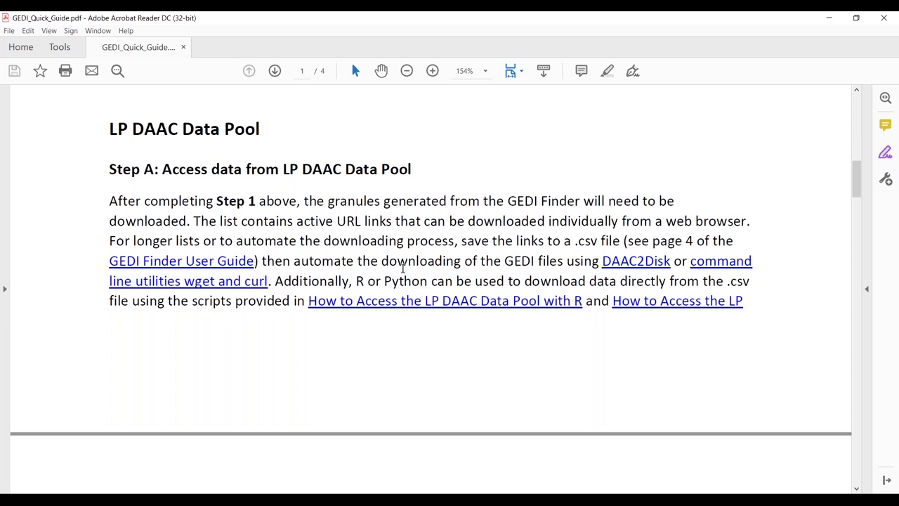
pyautogui.scroll(-2, 496, 321)
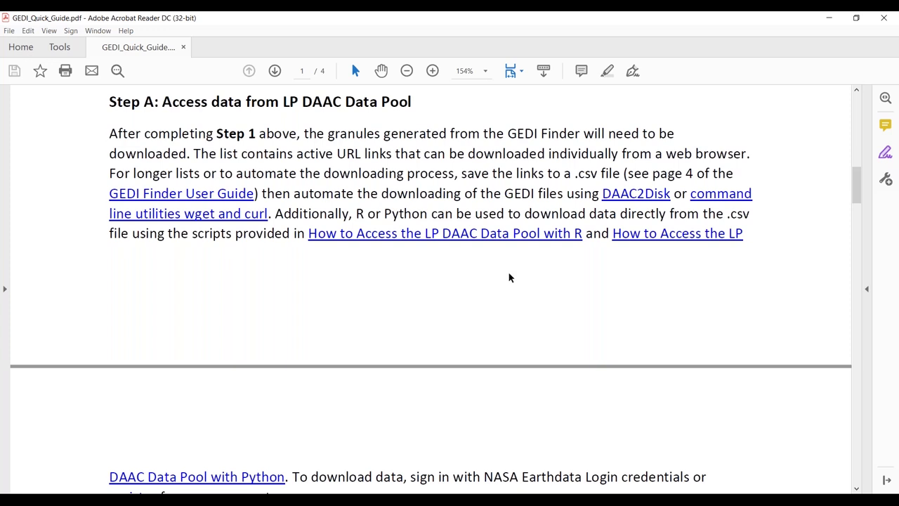
pyautogui.scroll(-5, 510, 276)
pyautogui.scroll(-3, 472, 260)
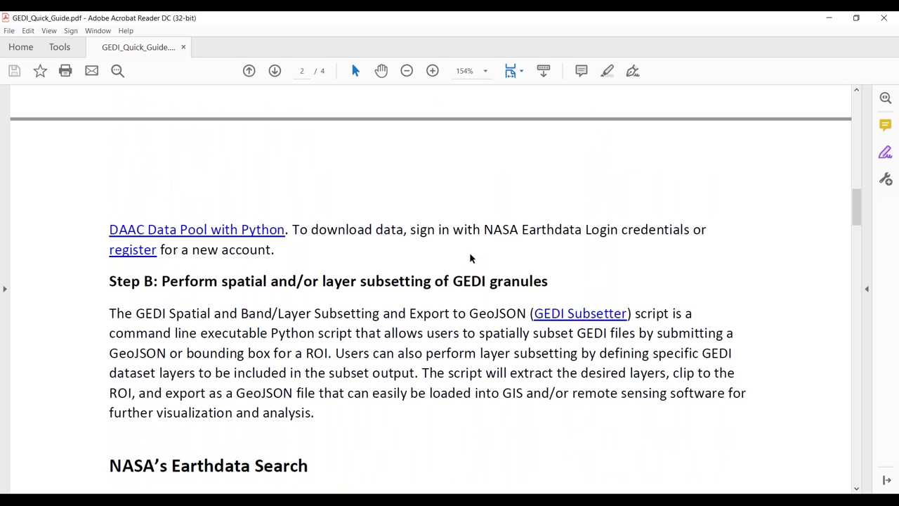
pyautogui.scroll(-3, 471, 260)
pyautogui.scroll(-3, 467, 254)
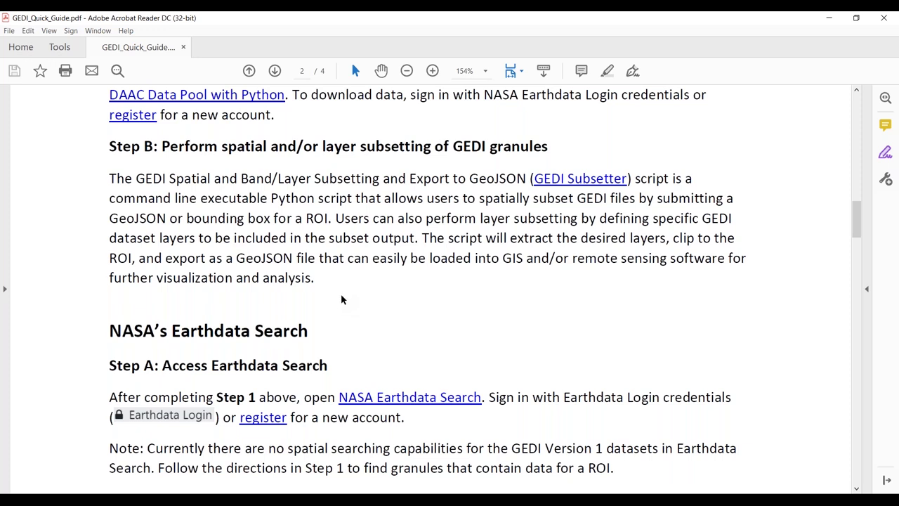
pyautogui.scroll(-1, 364, 303)
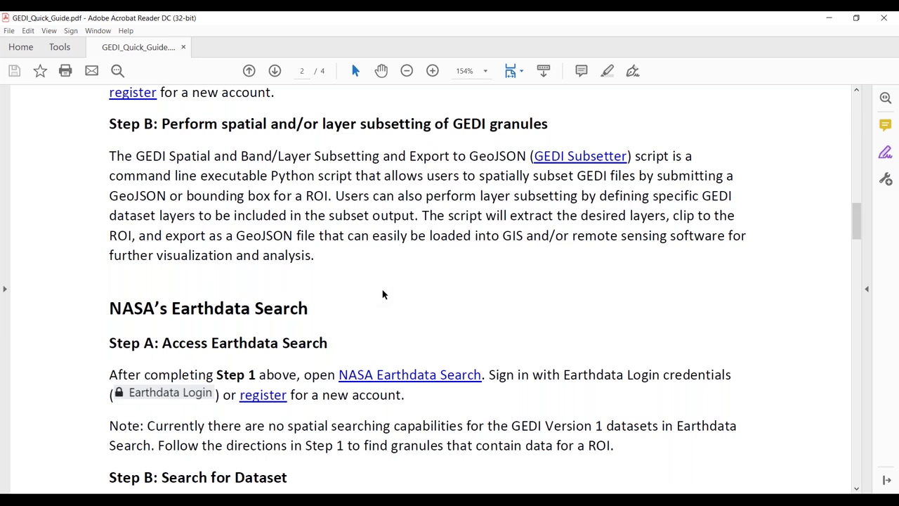
# Open the linked GEDI Subsetter repository and examine its README on prerequisites, Python environment setup, script execution, and layer and beam subsetting.
pyautogui.click(576, 159)
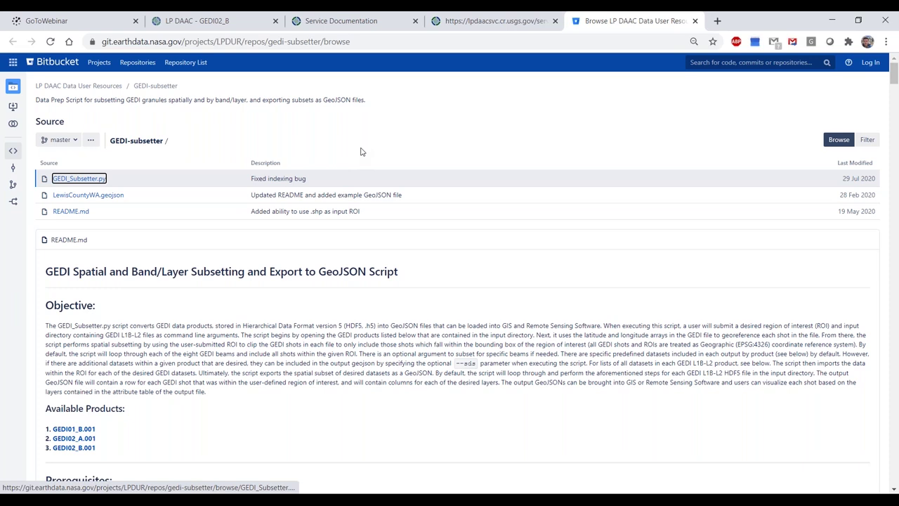
pyautogui.scroll(-1, 379, 168)
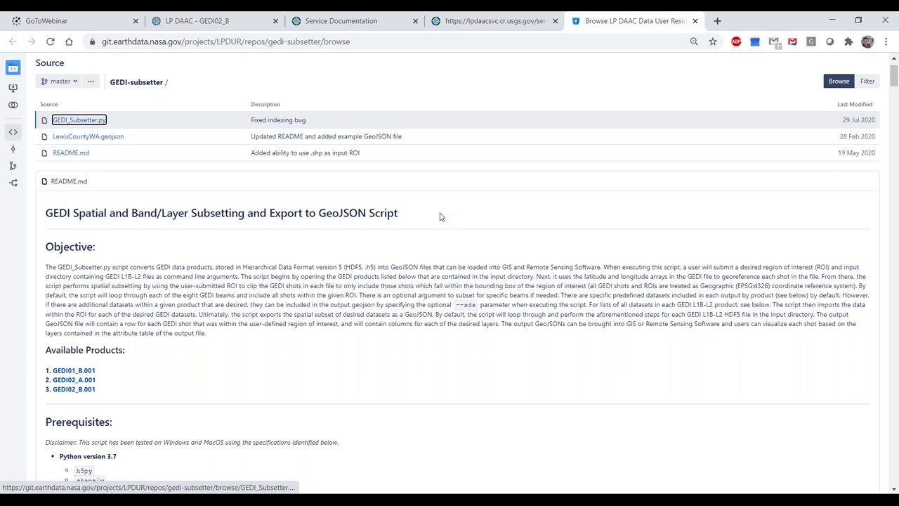
pyautogui.scroll(-3, 439, 217)
pyautogui.scroll(-3, 440, 217)
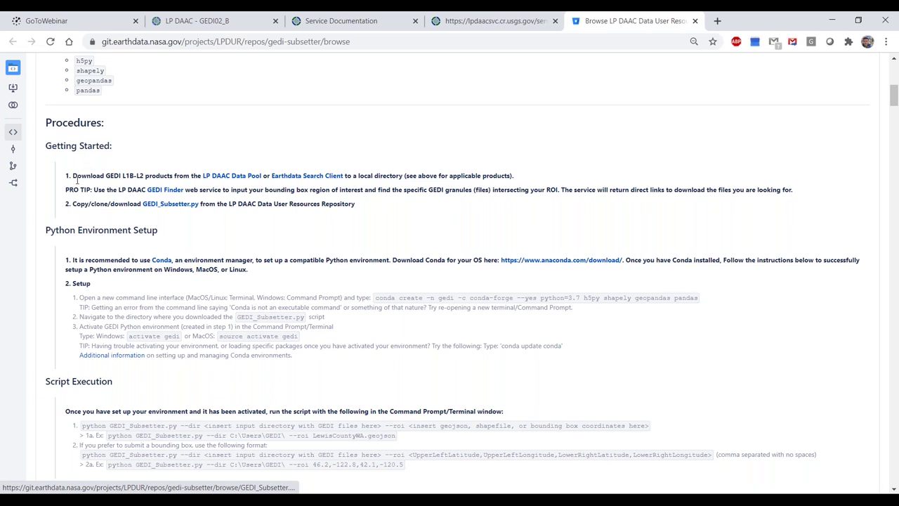
pyautogui.scroll(-1, 286, 232)
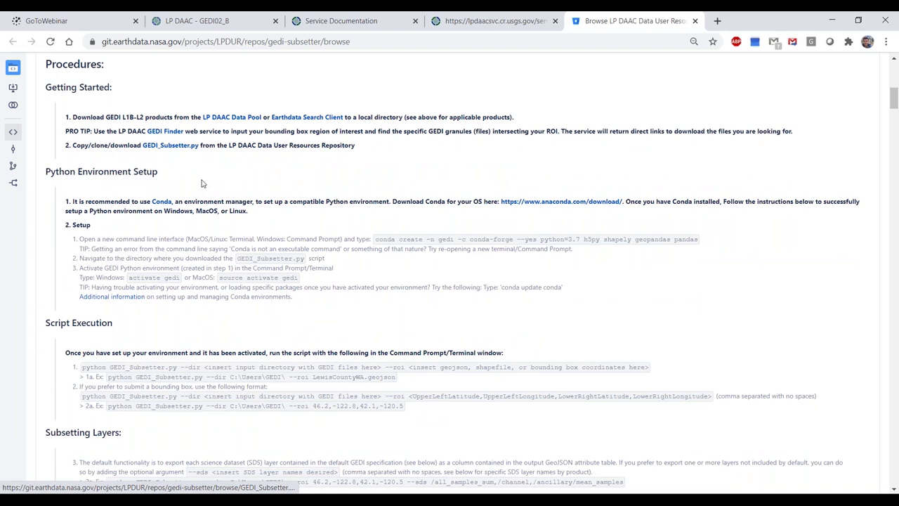
pyautogui.scroll(-1, 123, 167)
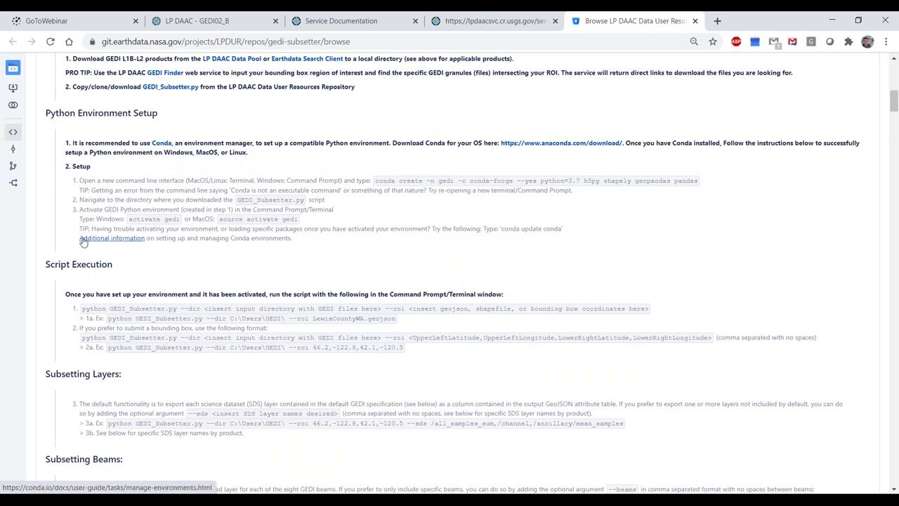
pyautogui.scroll(-1, 217, 278)
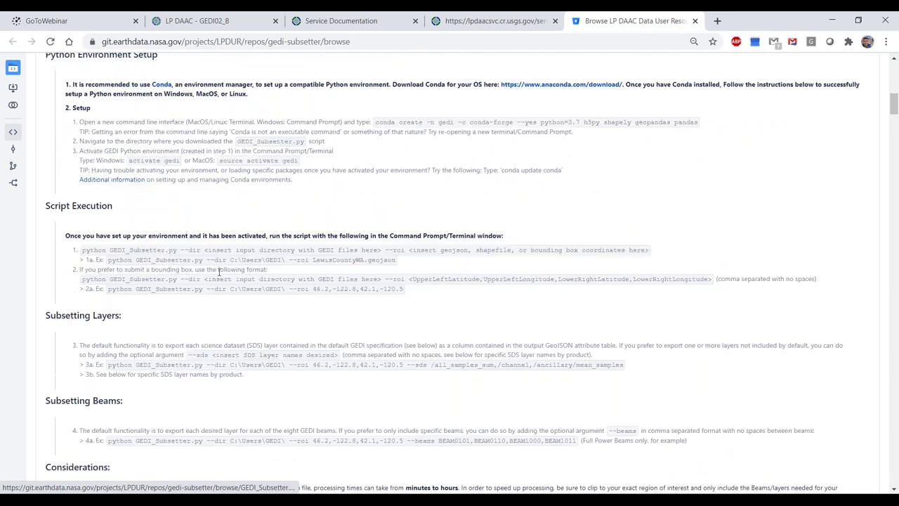
pyautogui.scroll(-1, 220, 274)
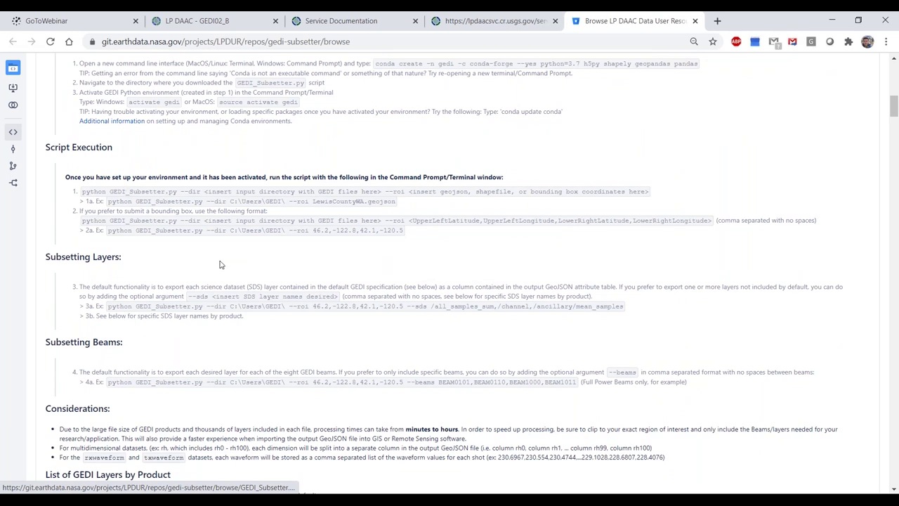
pyautogui.scroll(-1, 220, 264)
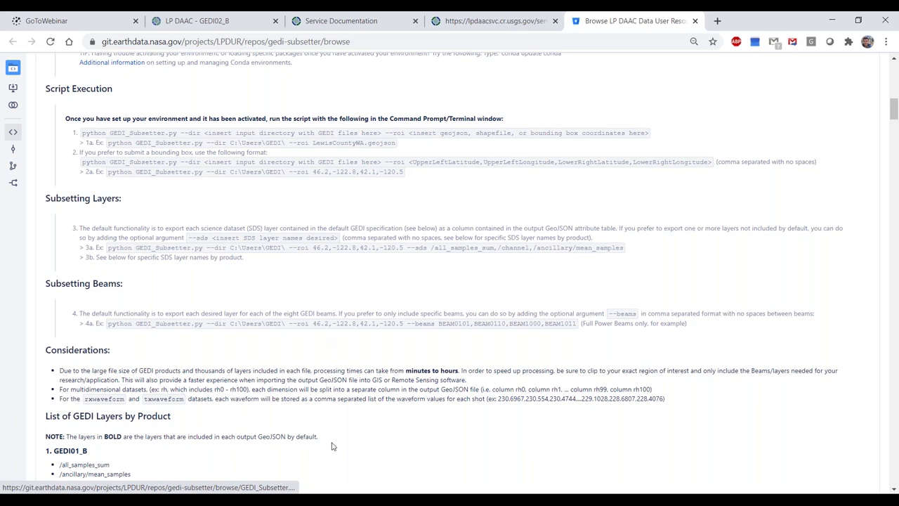
# Switch to Cmder and run GEDI_Subsetter.py with input directory d:\aaGEDI\ and RedwoodNP.geojson as the region of interest.
pyautogui.moveTo(331, 495)
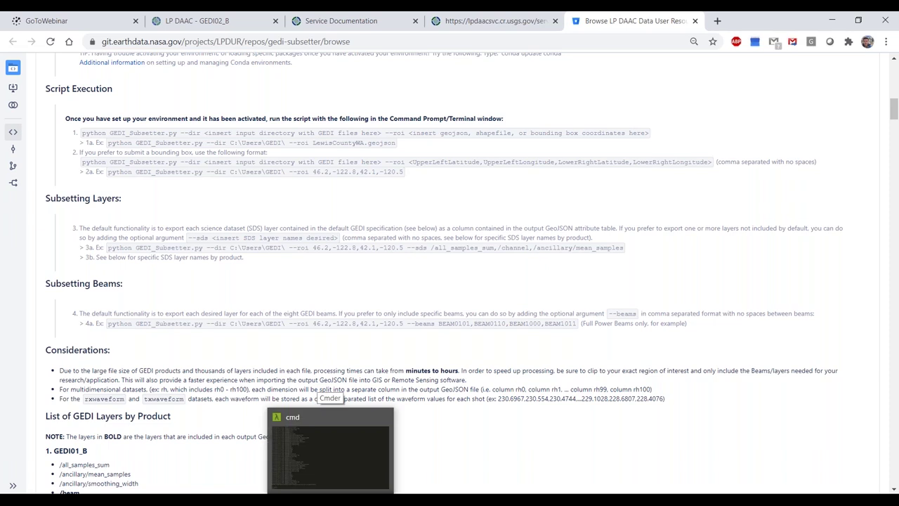
pyautogui.click(338, 464)
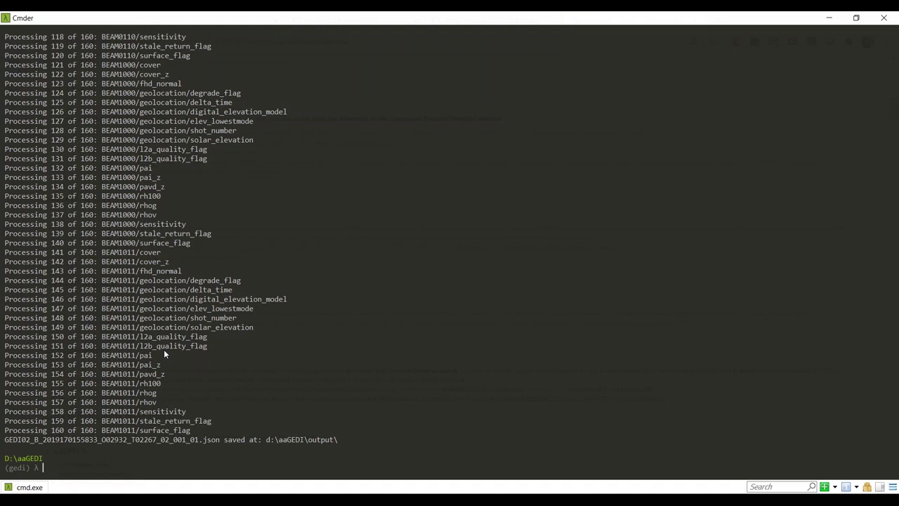
pyautogui.write('python GEDI_Subsetter.py --dir d:\\aaGEDI\\ --roi RedwoodNP.geojson')
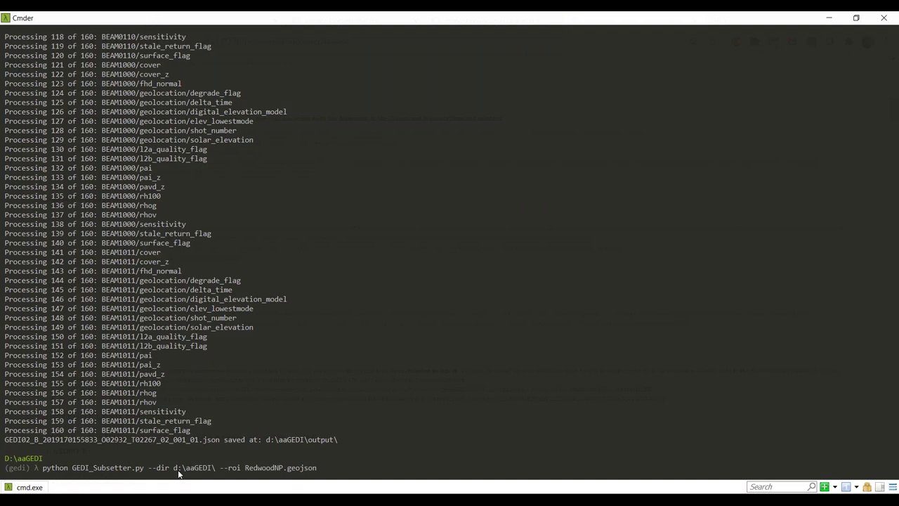
pyautogui.press('Return')
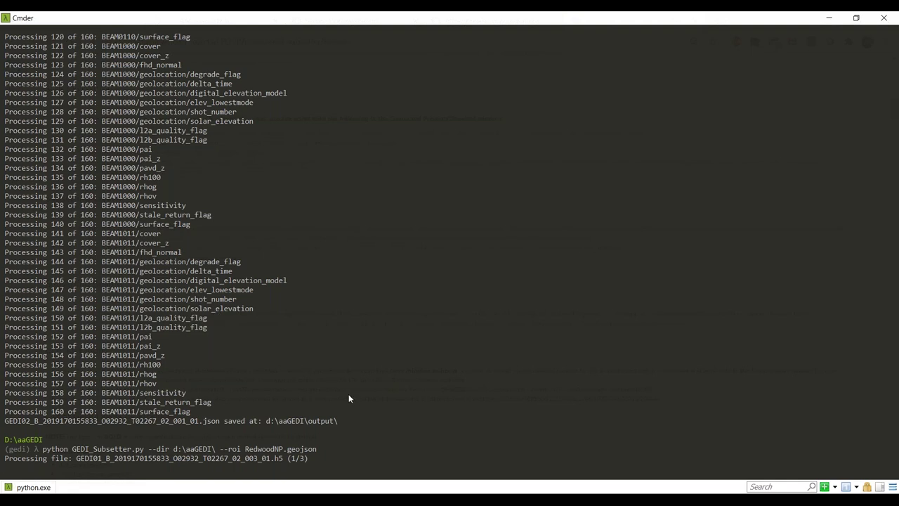
# Switch to the QGIS project and open the D:\aaGEDI\output folder in File Explorer over it.
pyautogui.moveTo(389, 500)
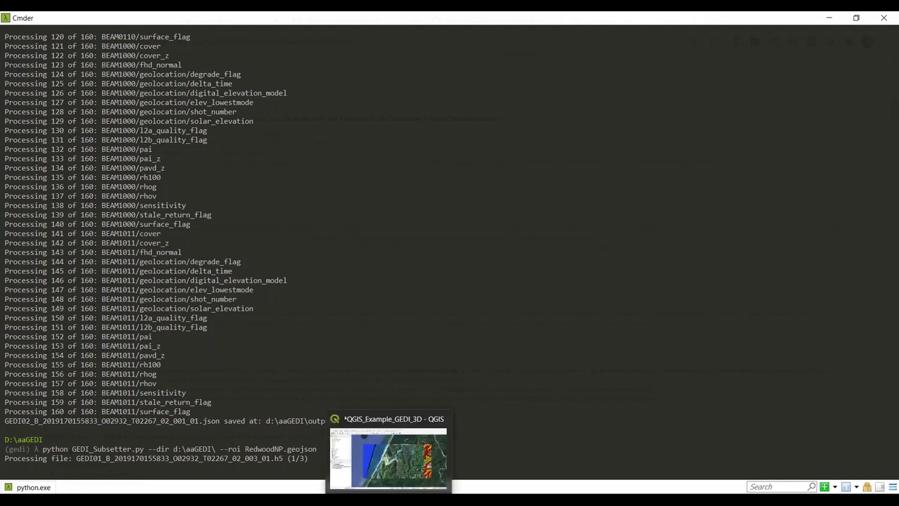
pyautogui.click(389, 458)
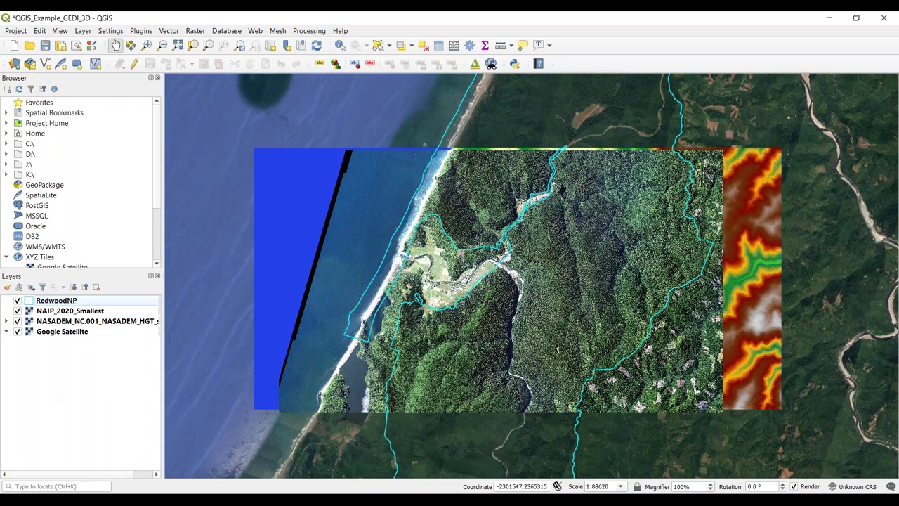
pyautogui.hotkey('alt', 'Tab')
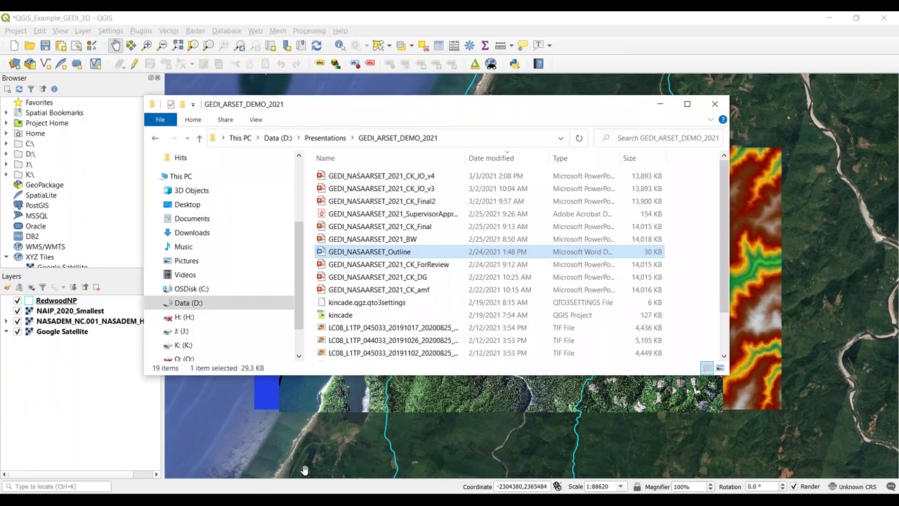
pyautogui.click(288, 138)
pyautogui.scroll(4, 341, 190)
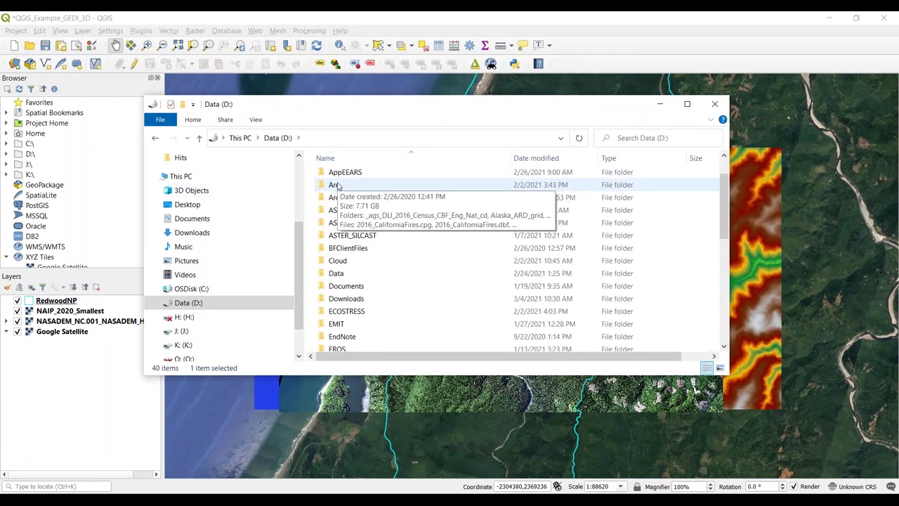
pyautogui.doubleClick(340, 189)
pyautogui.click(342, 178)
pyautogui.doubleClick(342, 177)
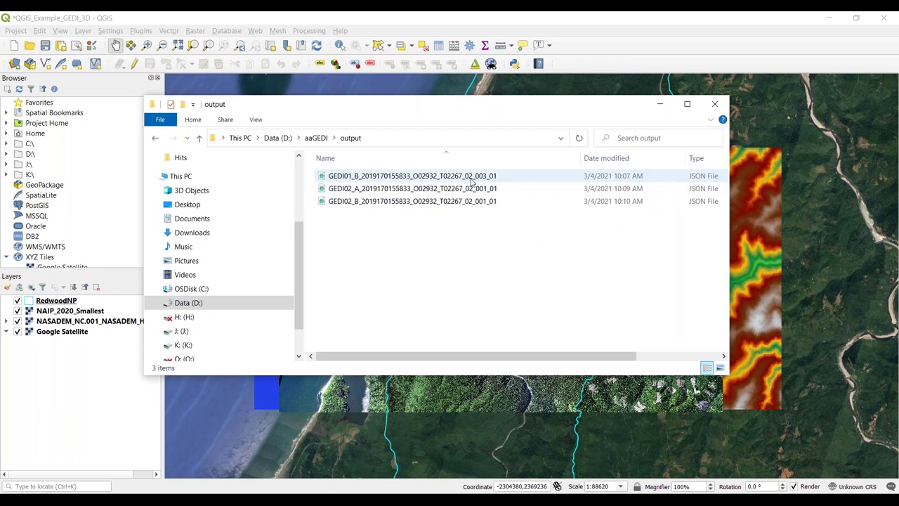
pyautogui.click(419, 205)
pyautogui.moveTo(402, 202); pyautogui.dragTo(63, 310)
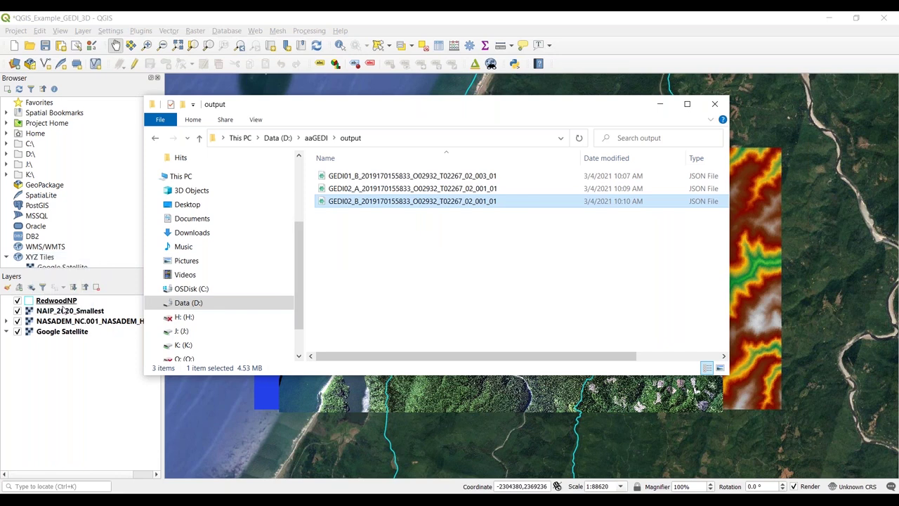
pyautogui.click(217, 18)
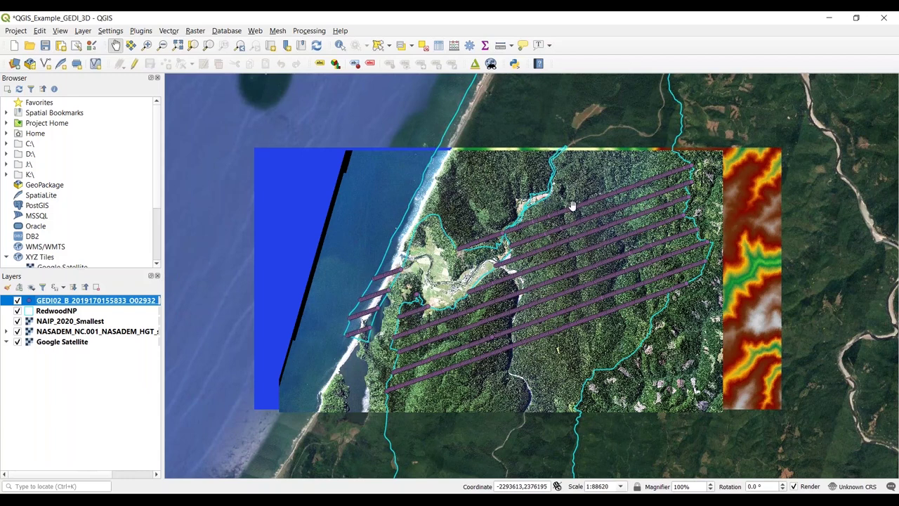
# Set the GEDI02_B layer's marker color to the standard orange and apply the symbology.
pyautogui.doubleClick(43, 304)
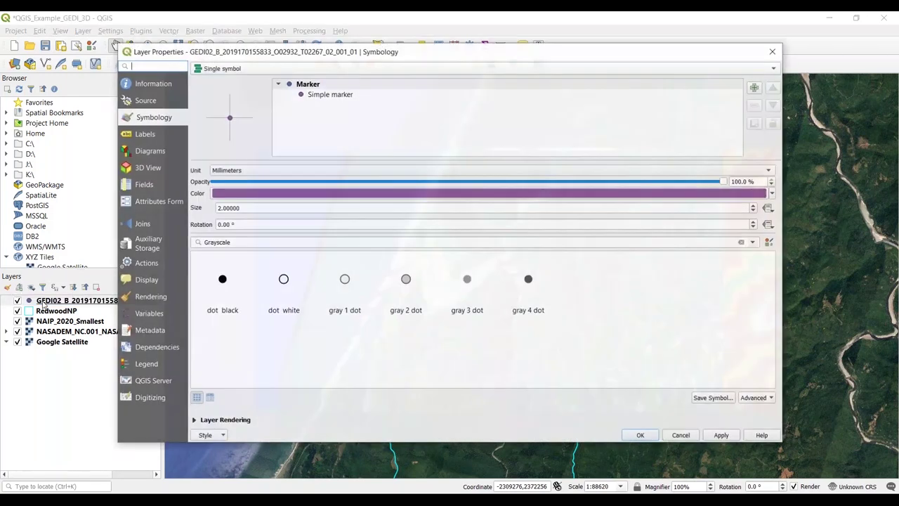
pyautogui.click(774, 193)
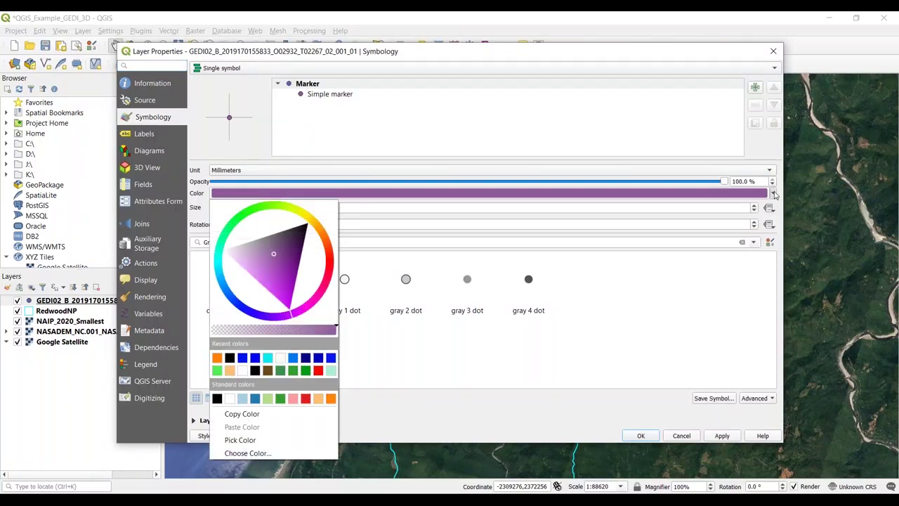
pyautogui.click(332, 402)
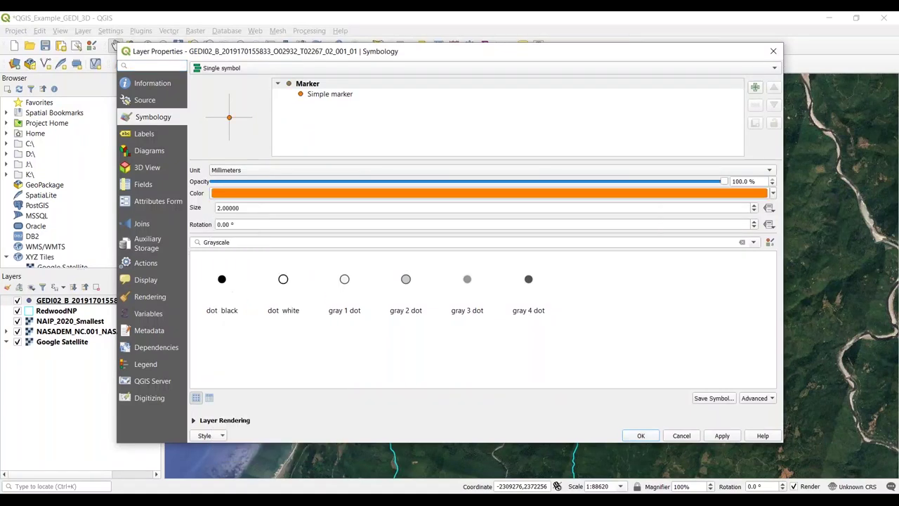
pyautogui.click(641, 436)
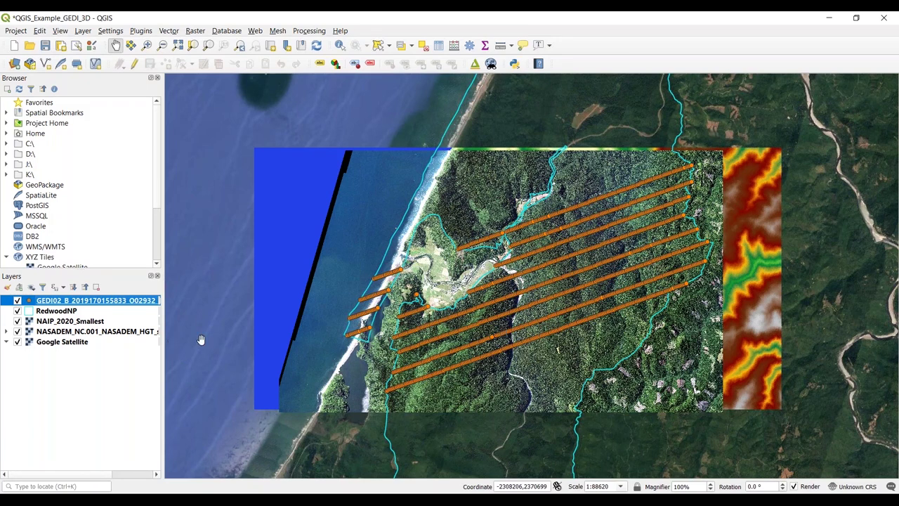
# Open the GEDI02_B layer's attribute table, widen the shot_number column, and bring the quality flag columns into view.
pyautogui.rightClick(52, 303)
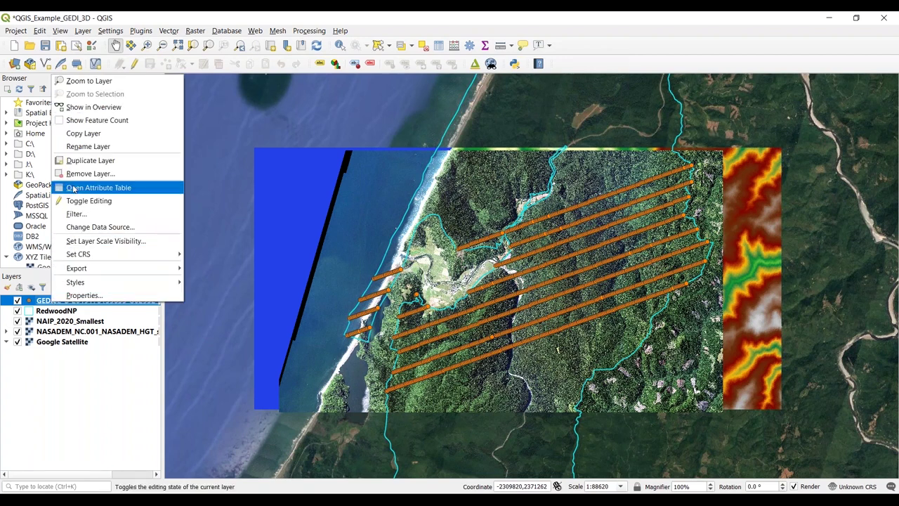
pyautogui.click(73, 189)
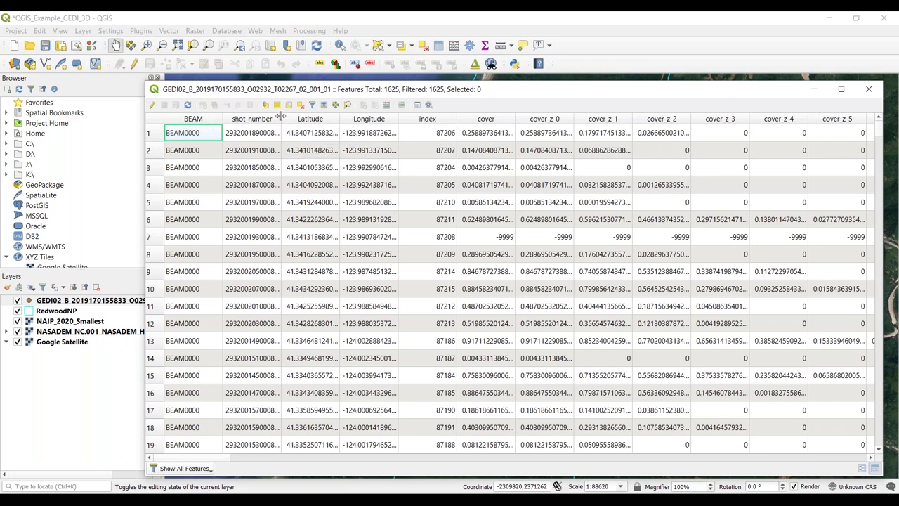
pyautogui.moveTo(285, 118); pyautogui.dragTo(321, 118)
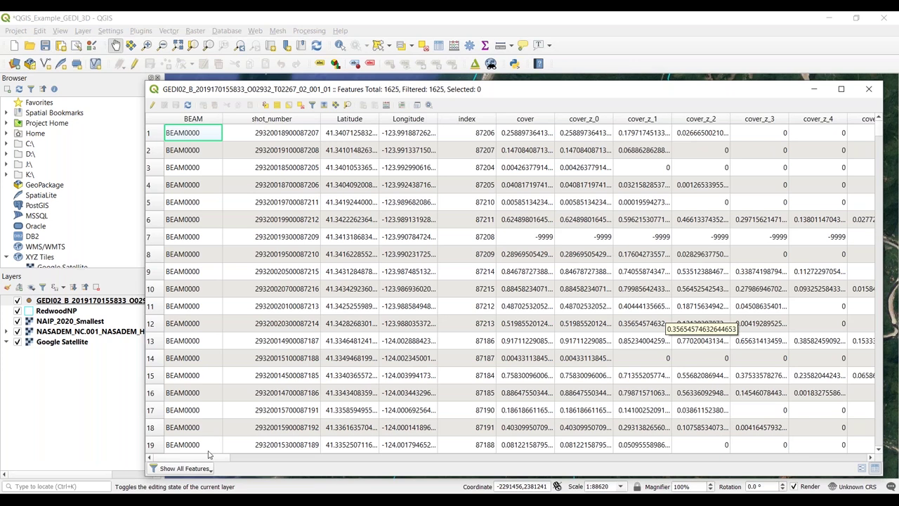
pyautogui.moveTo(208, 458); pyautogui.dragTo(449, 466)
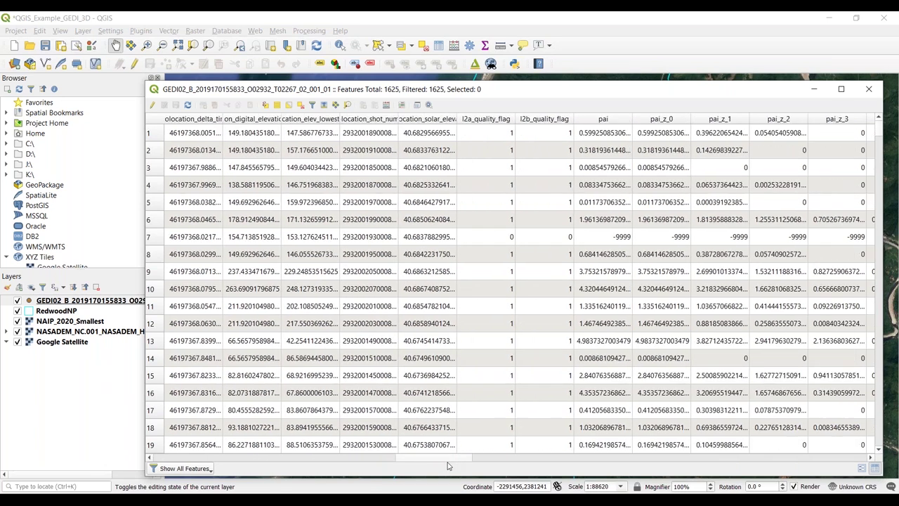
# Sort the GEDI02_B attribute table by l2b_quality_flag and delete all features with a flag of 0 in edit mode.
pyautogui.click(540, 122)
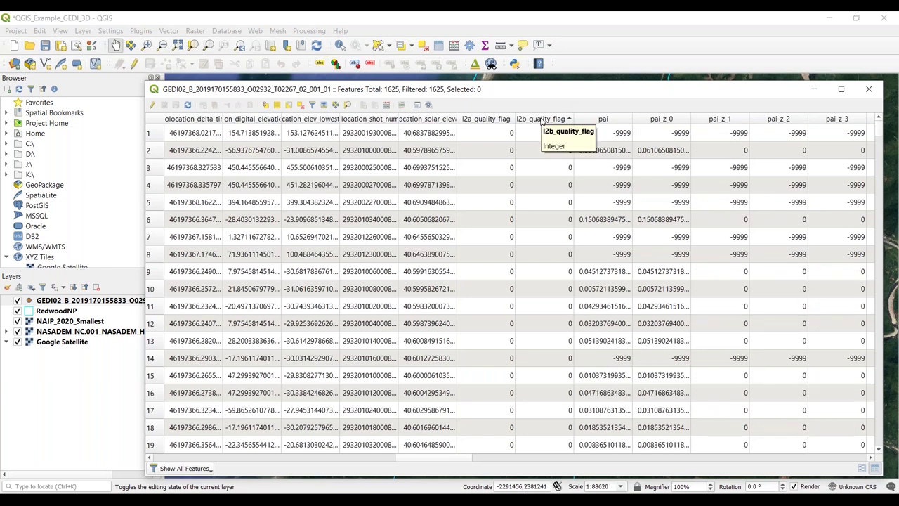
pyautogui.click(149, 136)
pyautogui.scroll(-18, 400, 294)
pyautogui.scroll(-6, 396, 280)
pyautogui.scroll(-8, 395, 279)
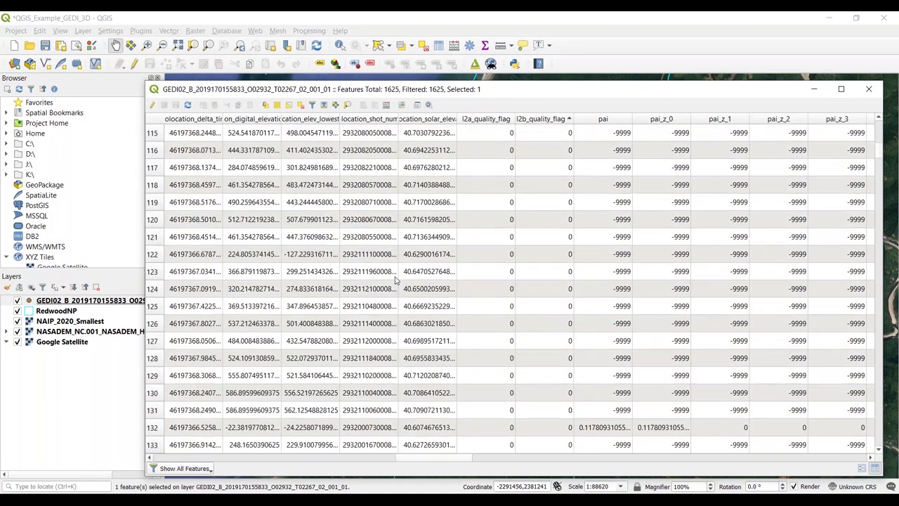
pyautogui.scroll(-8, 397, 280)
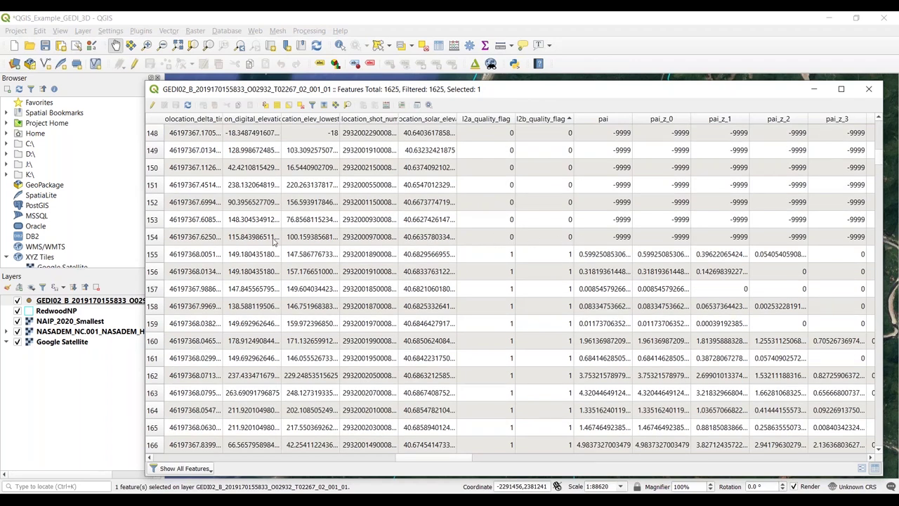
pyautogui.keyDown('shift'); pyautogui.click(153, 237); pyautogui.keyUp('shift')
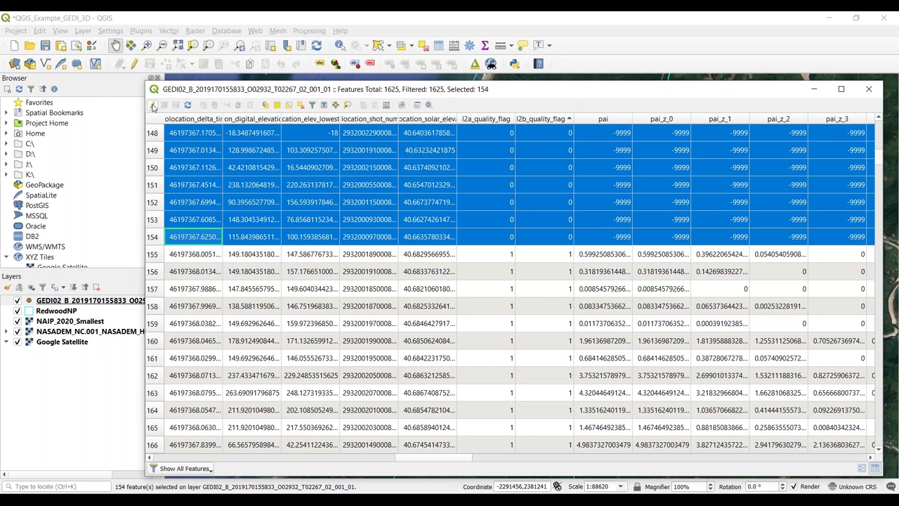
pyautogui.click(153, 105)
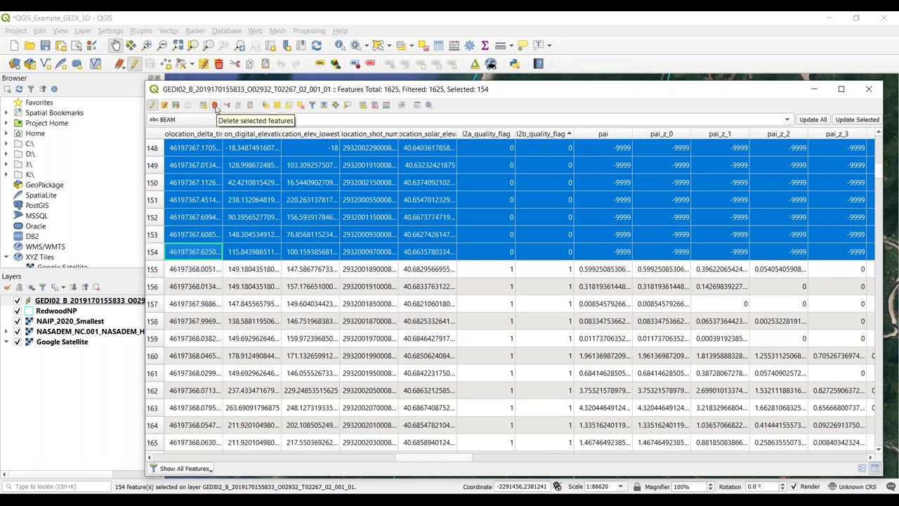
pyautogui.click(215, 106)
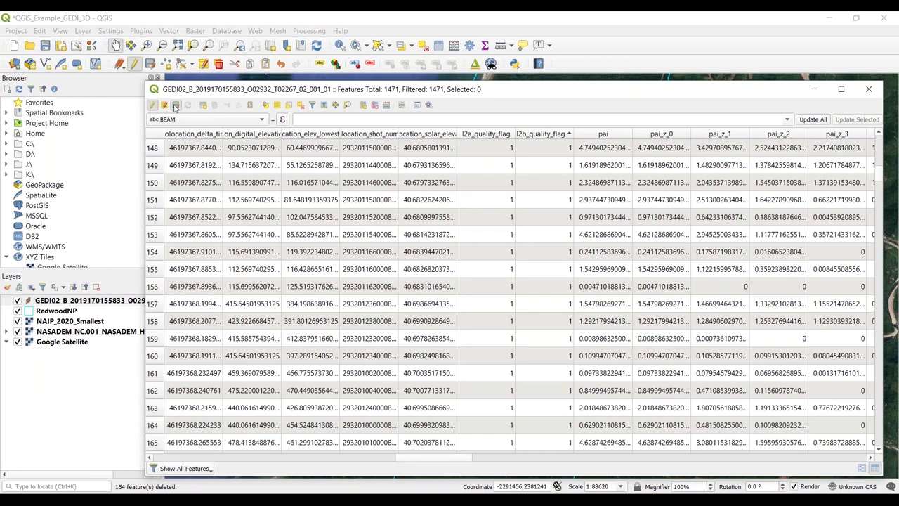
# Save the GEDI02_B layer edits, end the editing session, and return to the first rows of the attribute table.
pyautogui.click(176, 107)
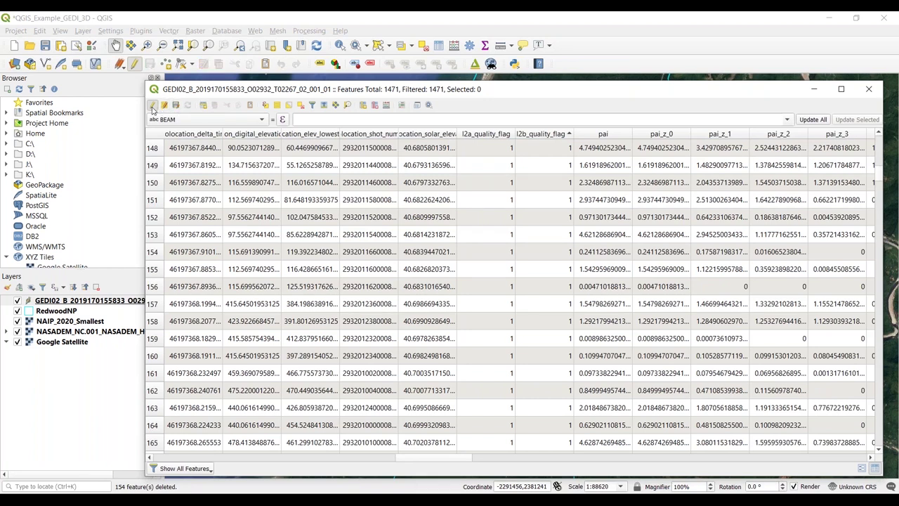
pyautogui.click(152, 105)
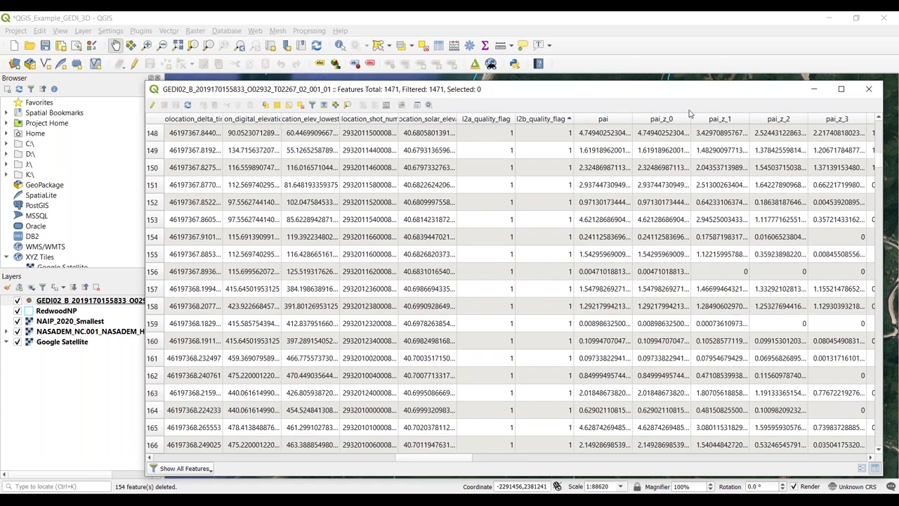
pyautogui.moveTo(881, 165); pyautogui.dragTo(880, 127)
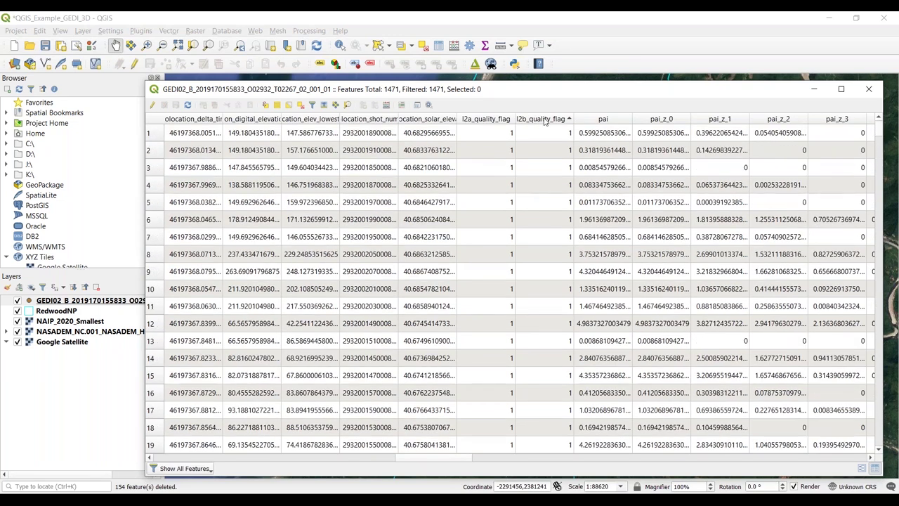
# Close the attribute table and hide the Google Satellite and NAIP_2020_Smallest layers.
pyautogui.click(869, 92)
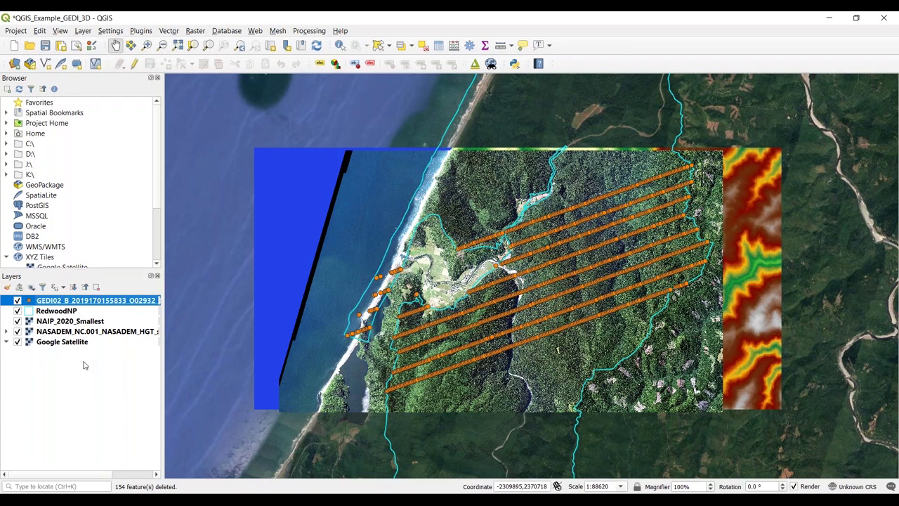
pyautogui.click(18, 343)
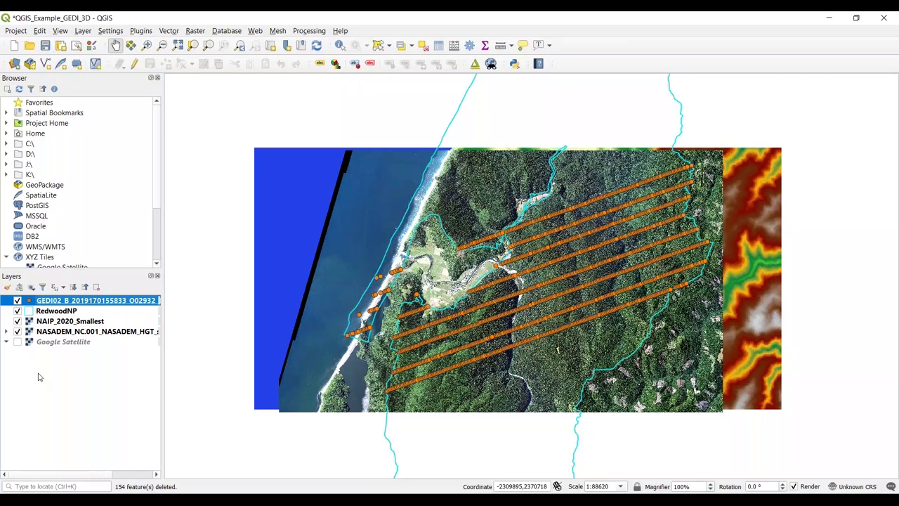
pyautogui.click(18, 321)
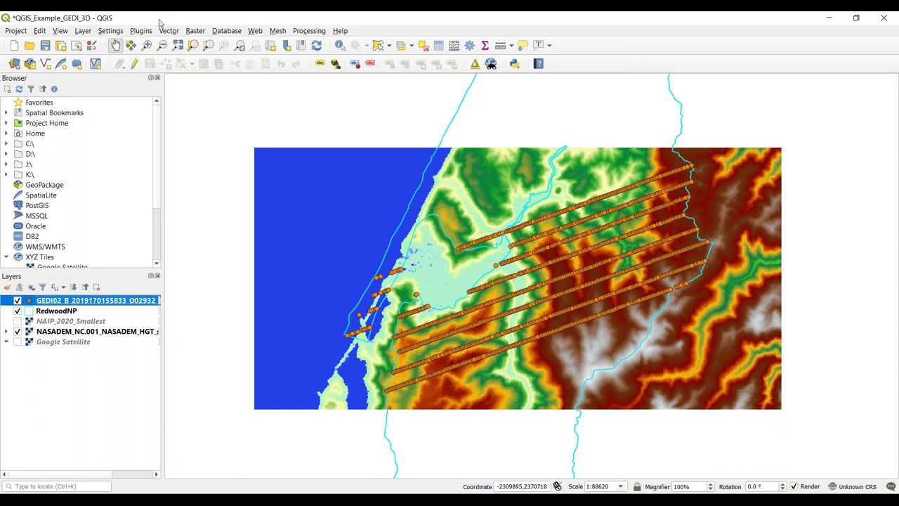
# Check the Qgis2threejs entry among the installed plugins and close the plugin manager.
pyautogui.click(141, 33)
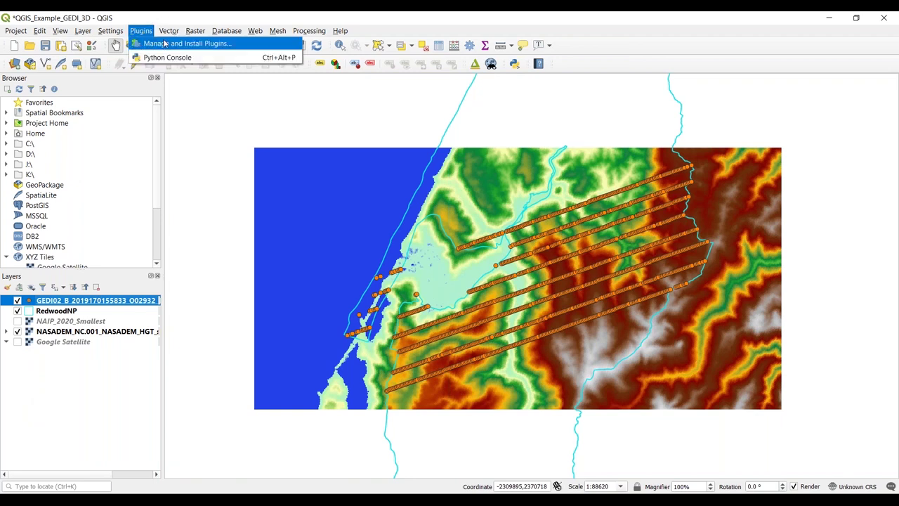
pyautogui.click(164, 44)
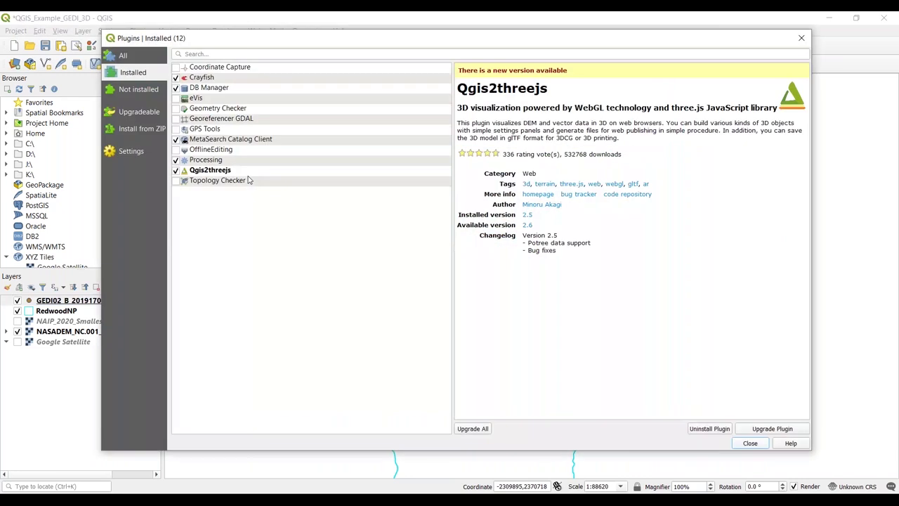
pyautogui.click(217, 173)
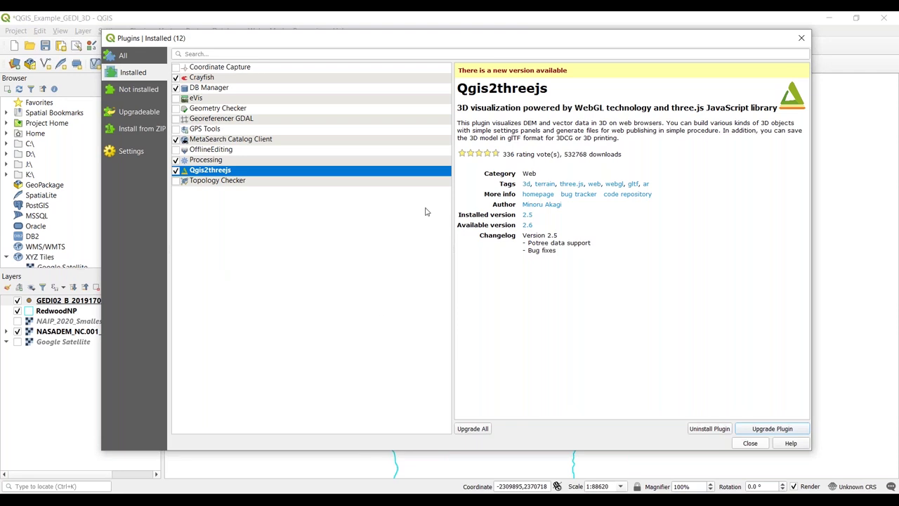
pyautogui.click(801, 38)
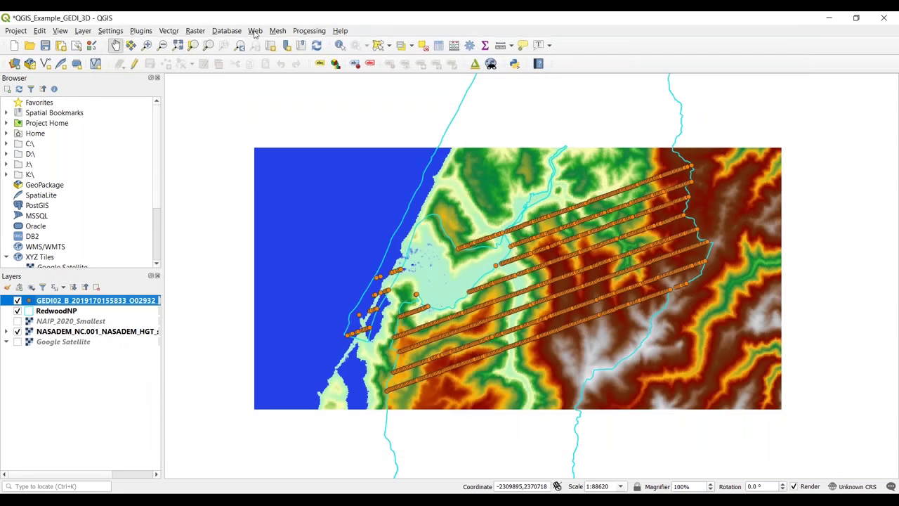
# Open the Qgis2threejs Exporter and bring the NASADEM terrain into a closer oblique 3D view.
pyautogui.click(255, 31)
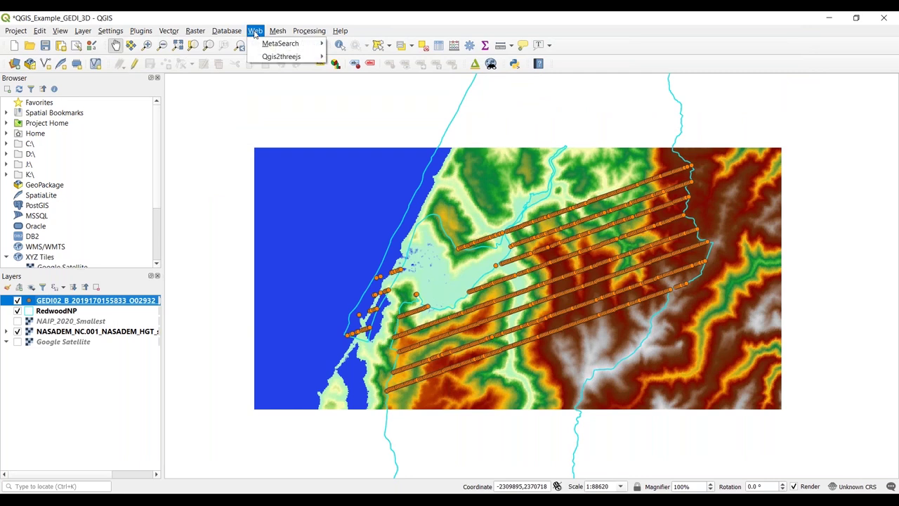
pyautogui.moveTo(286, 61)
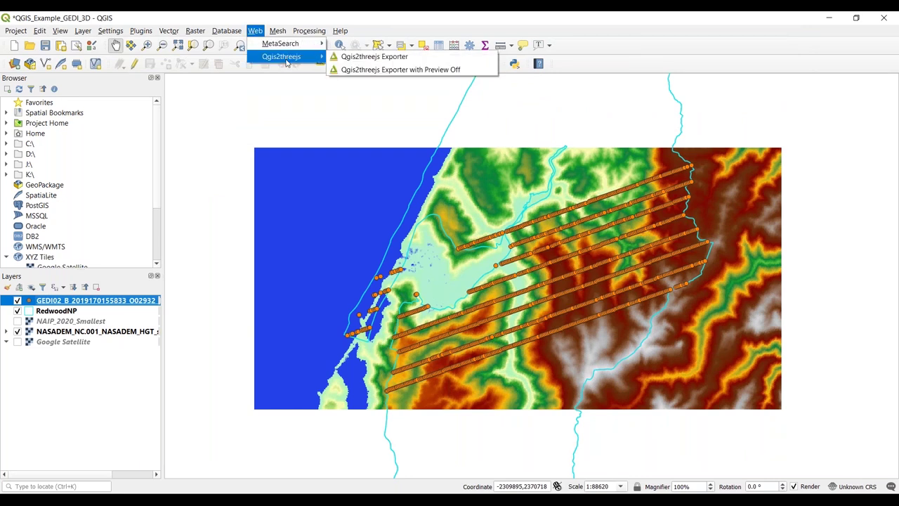
pyautogui.click(340, 58)
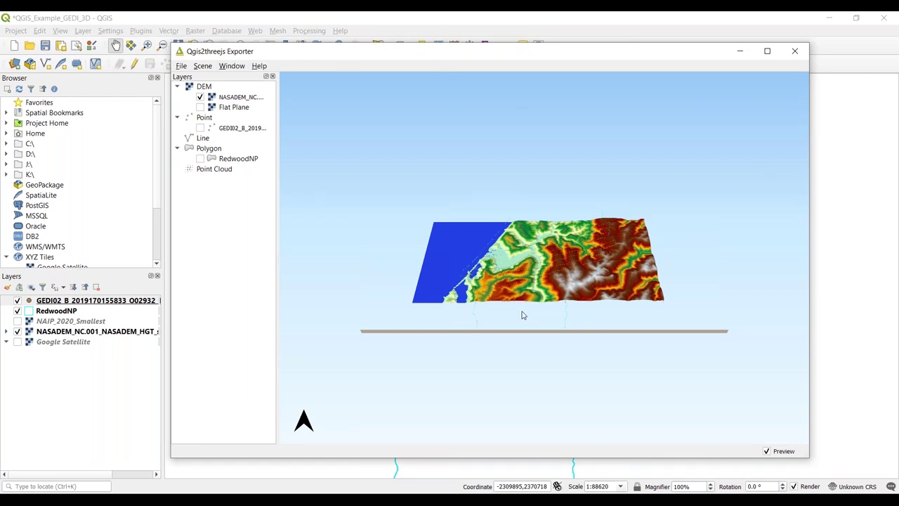
pyautogui.moveTo(516, 321); pyautogui.dragTo(520, 302)
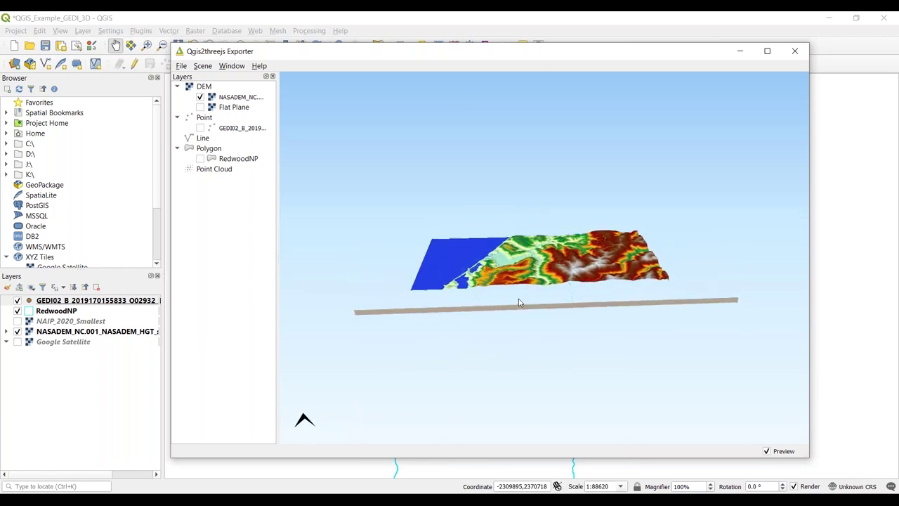
pyautogui.scroll(5, 562, 288)
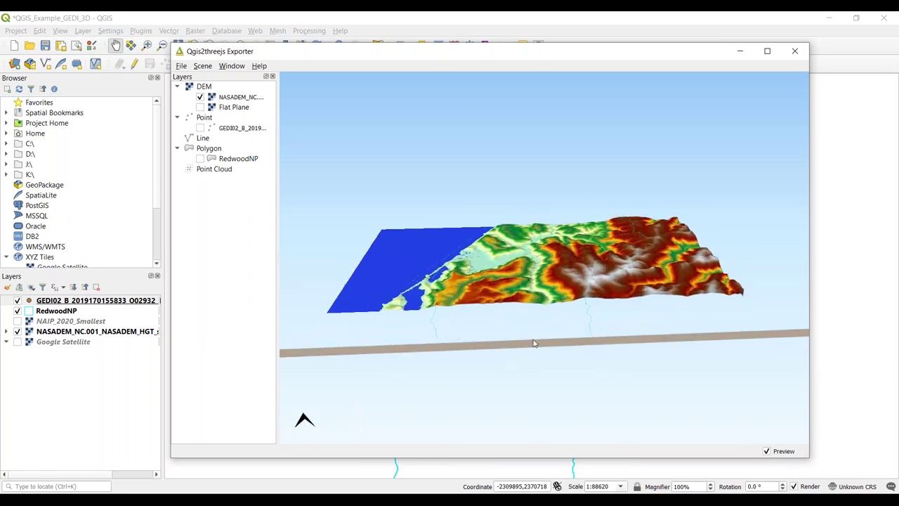
pyautogui.scroll(4, 537, 341)
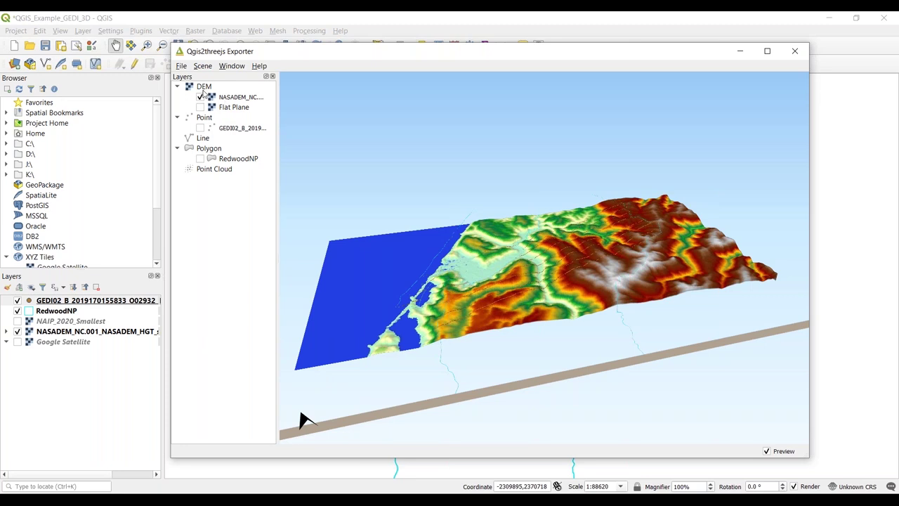
# Review the NASADEM layer's 3D properties, including the 400 % resolution option, and close them without applying changes.
pyautogui.moveTo(277, 108); pyautogui.dragTo(324, 107)
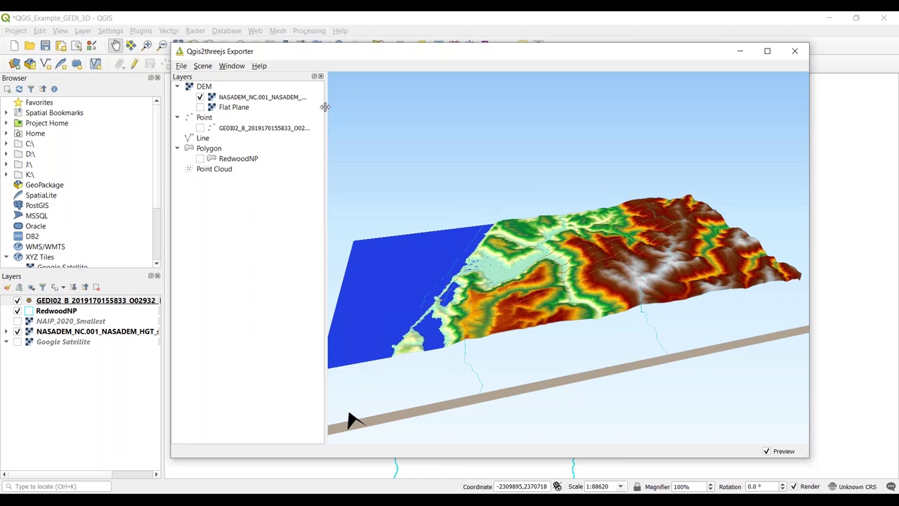
pyautogui.doubleClick(247, 98)
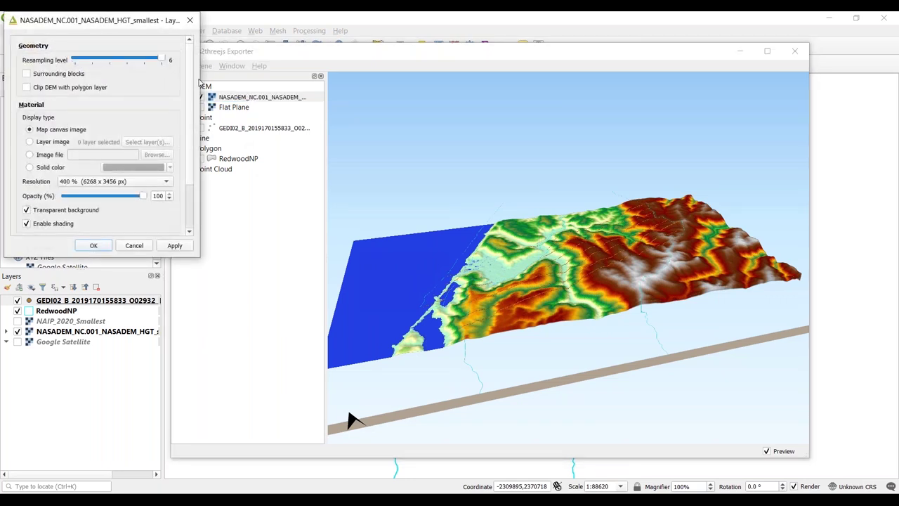
pyautogui.moveTo(219, 79); pyautogui.dragTo(368, 89)
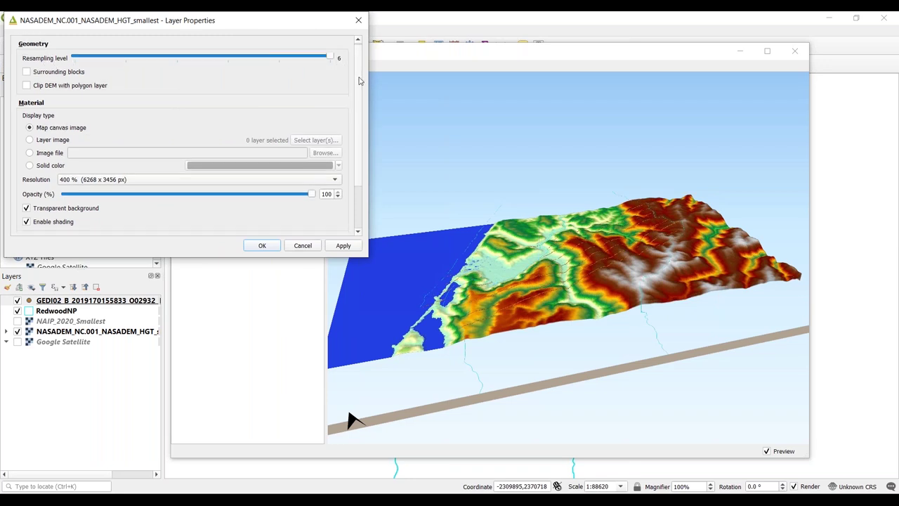
pyautogui.scroll(-2, 175, 140)
pyautogui.click(180, 148)
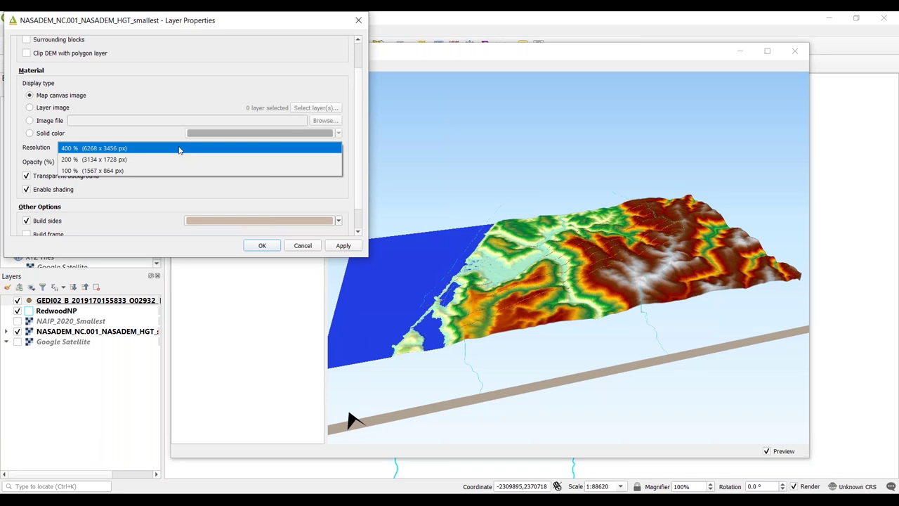
pyautogui.click(179, 148)
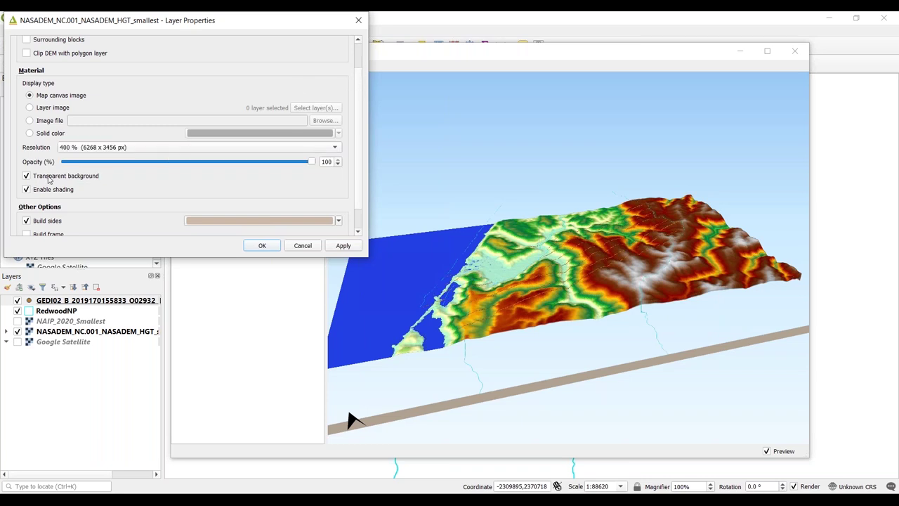
pyautogui.click(357, 22)
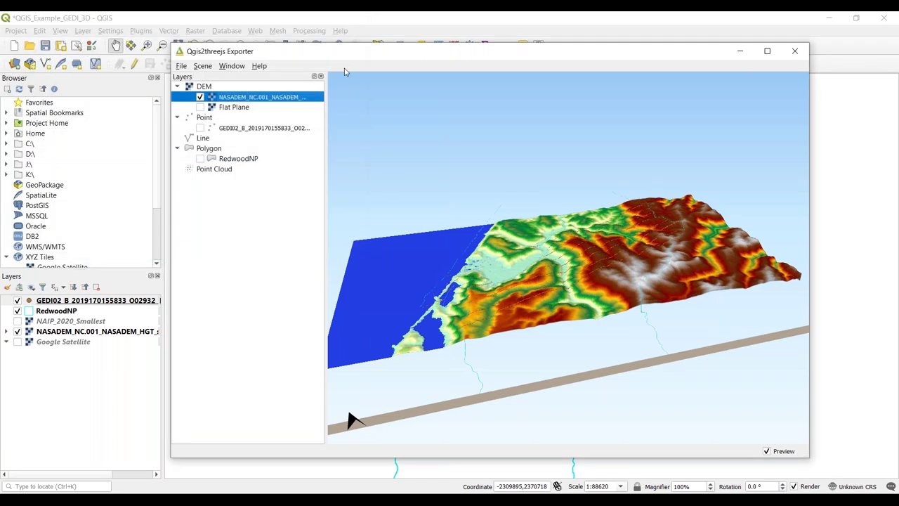
# Examine the 3D terrain and GEDI shot tracks from the coastal side, and look over the scene's decoration options.
pyautogui.scroll(5, 432, 271)
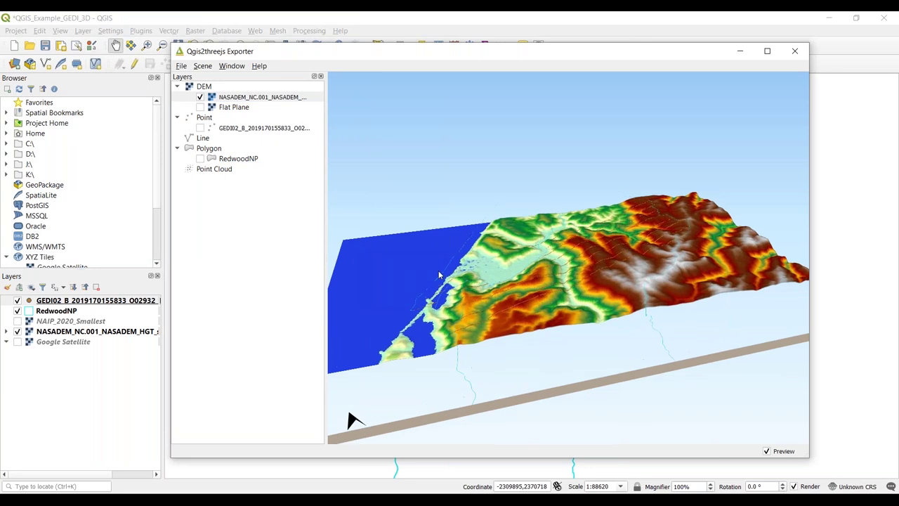
pyautogui.moveTo(503, 279); pyautogui.dragTo(536, 300)
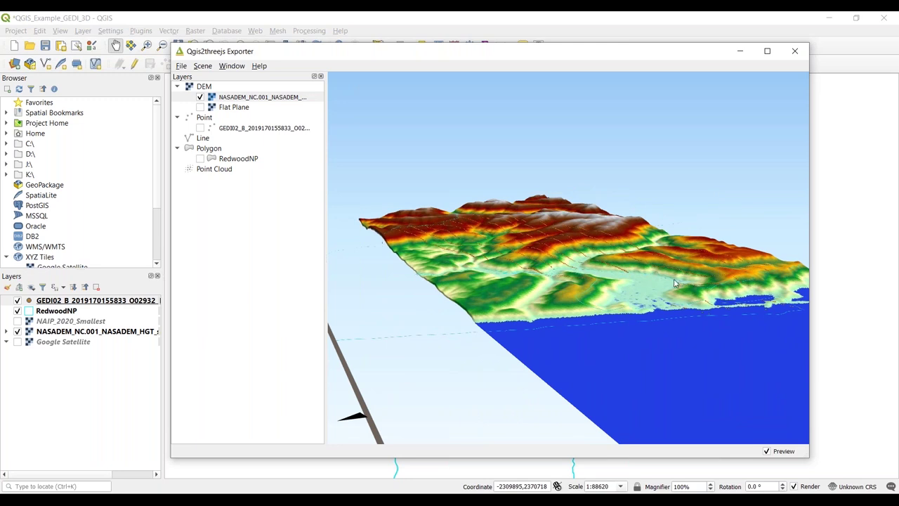
pyautogui.scroll(5, 616, 302)
pyautogui.moveTo(564, 371); pyautogui.dragTo(584, 374)
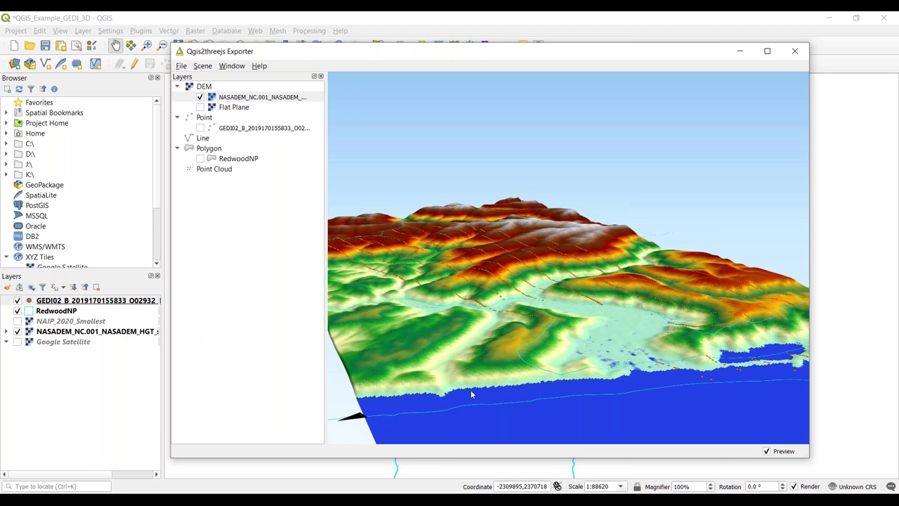
pyautogui.moveTo(471, 390); pyautogui.dragTo(480, 397)
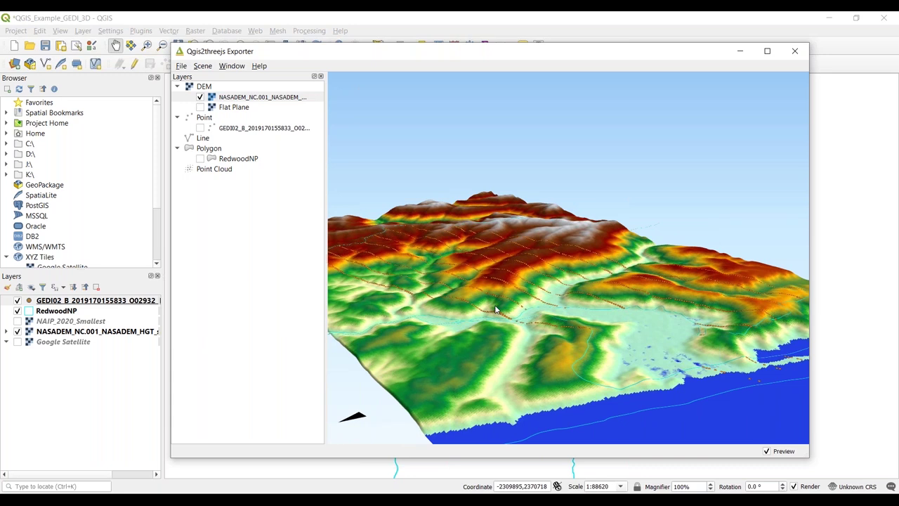
pyautogui.click(203, 67)
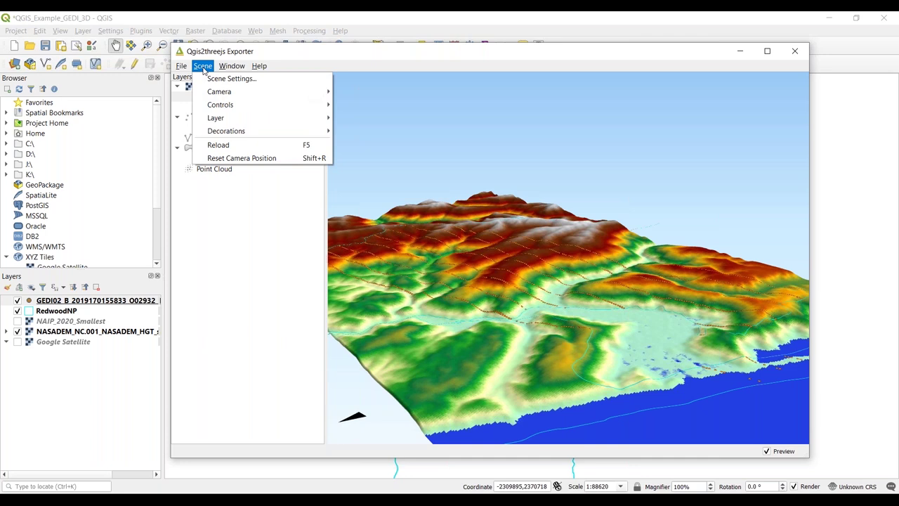
pyautogui.moveTo(241, 135)
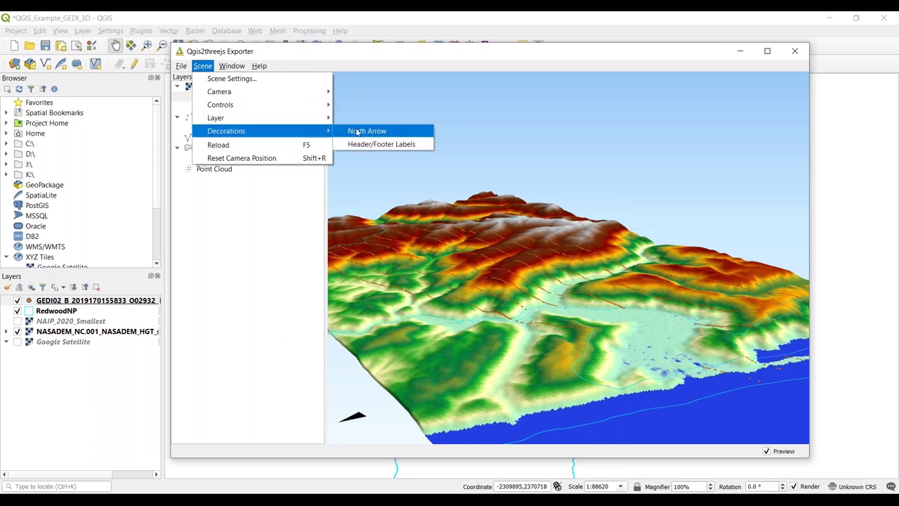
pyautogui.click(377, 46)
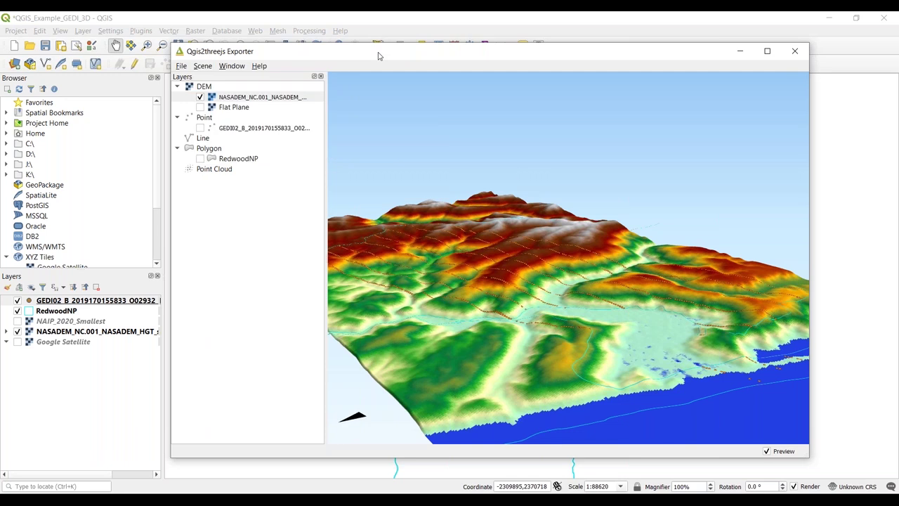
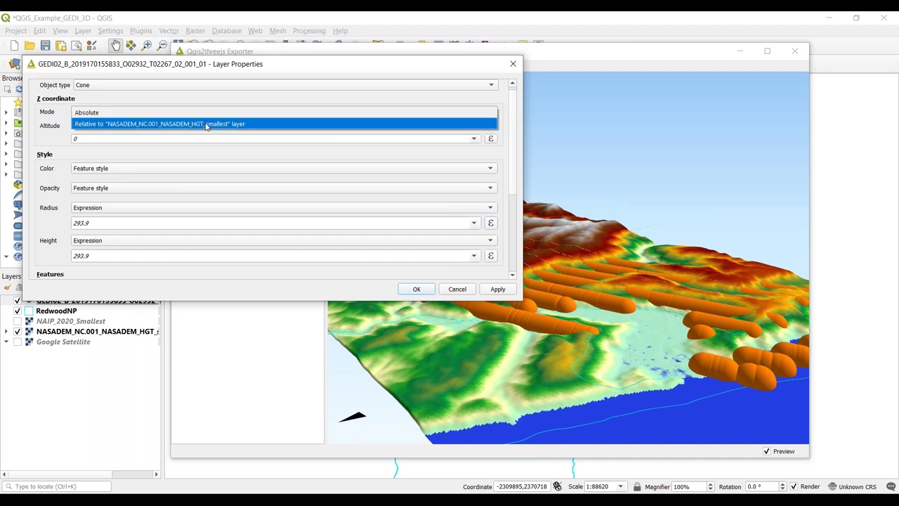
# Set the GEDI02_B shots' Z coordinate mode to relative to the NASADEM layer and the cone radius to 25.
pyautogui.click(206, 124)
pyautogui.moveTo(515, 147); pyautogui.dragTo(514, 170)
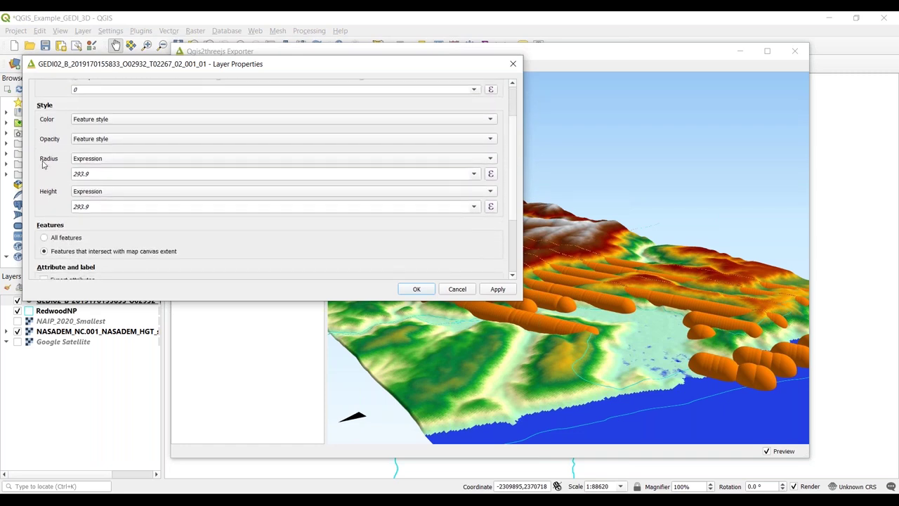
pyautogui.click(98, 174)
pyautogui.doubleClick(99, 174)
pyautogui.write('25')
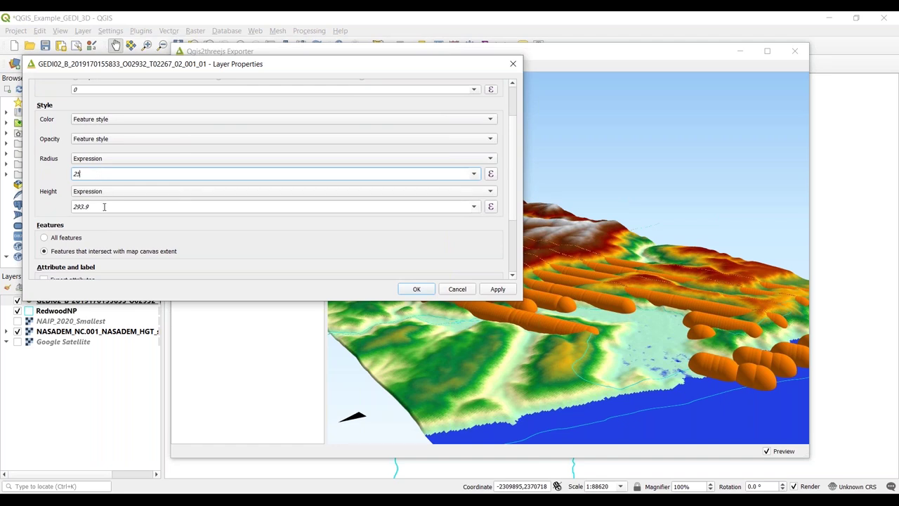
# Set the cone height of the GEDI02_B shots to the expression rh100 / 100 and accept the layer properties.
pyautogui.click(104, 207)
pyautogui.doubleClick(104, 207)
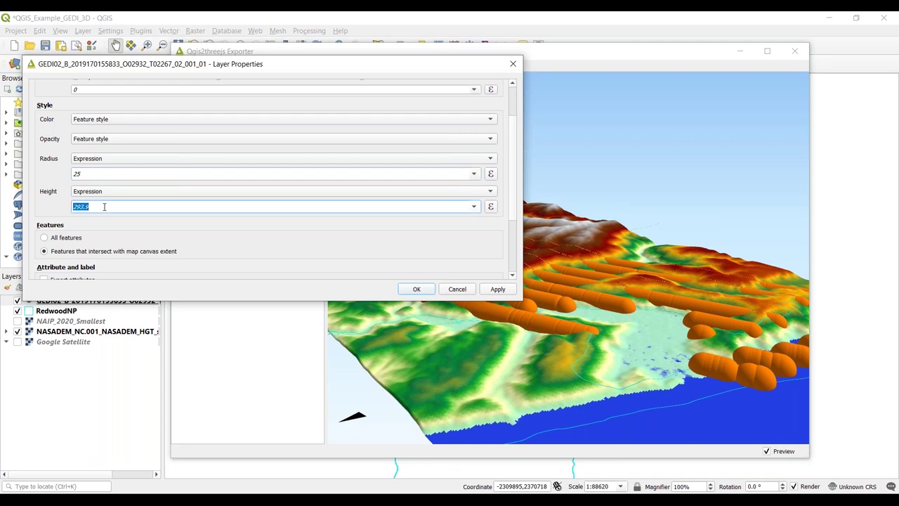
pyautogui.write('rh100 / 100')
pyautogui.click(417, 290)
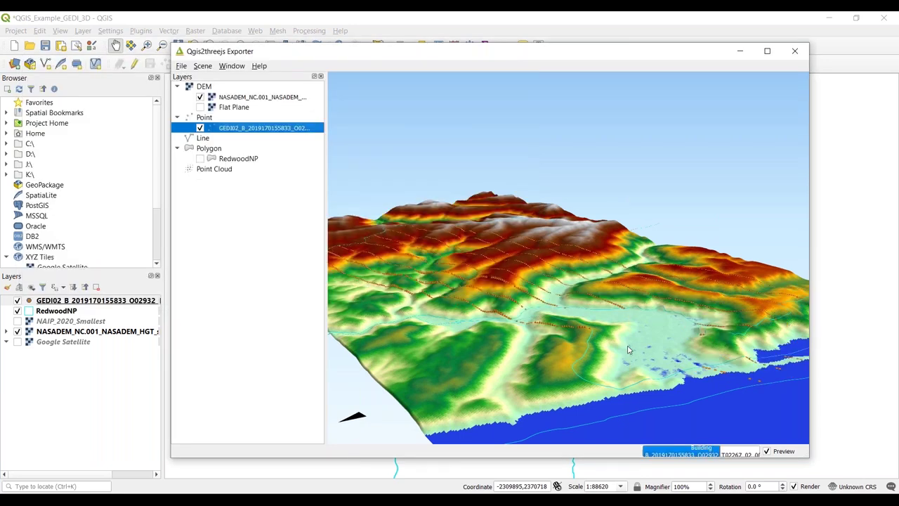
# Examine the GEDI shot cones over the NASADEM terrain from several angles, both close up and from a distance.
pyautogui.scroll(3, 629, 345)
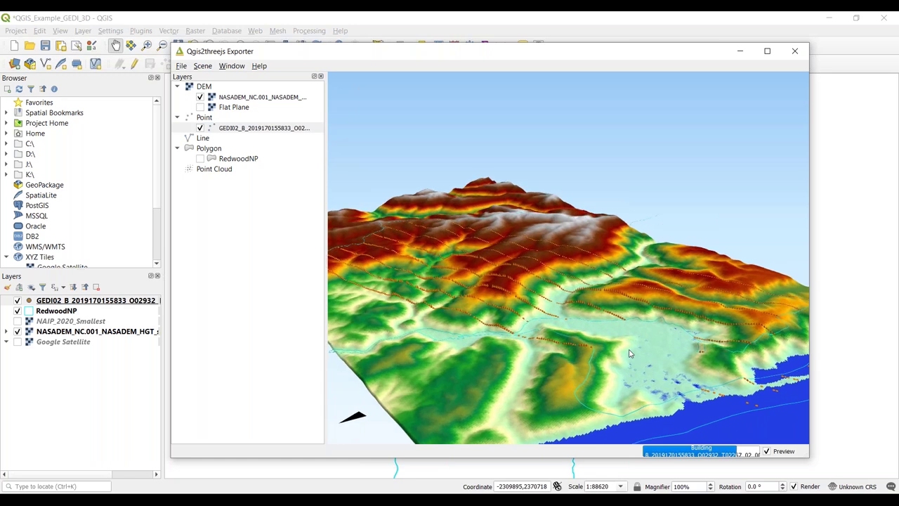
pyautogui.scroll(2, 668, 356)
pyautogui.scroll(2, 653, 372)
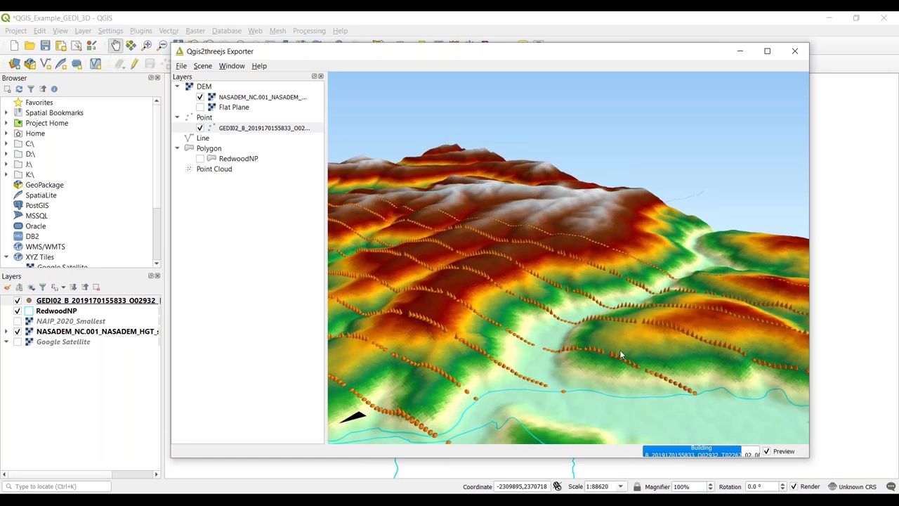
pyautogui.scroll(3, 620, 349)
pyautogui.scroll(2, 611, 302)
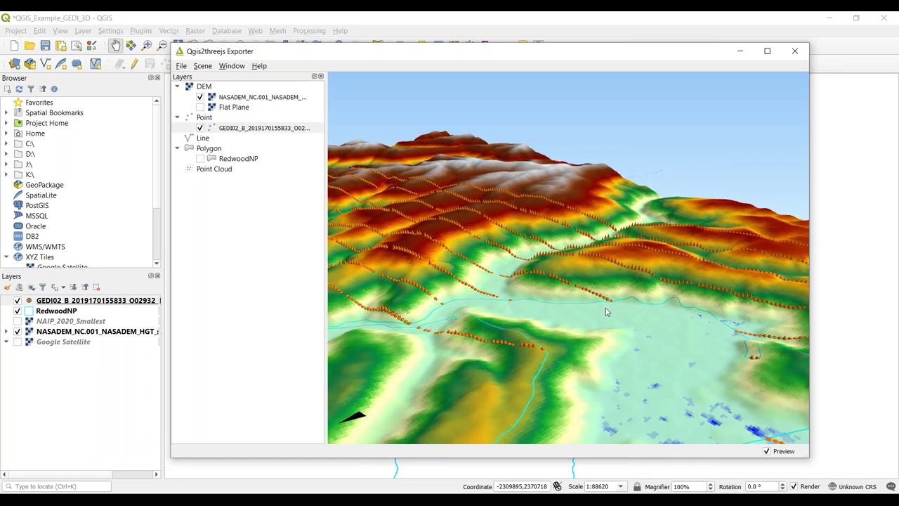
pyautogui.scroll(2, 606, 305)
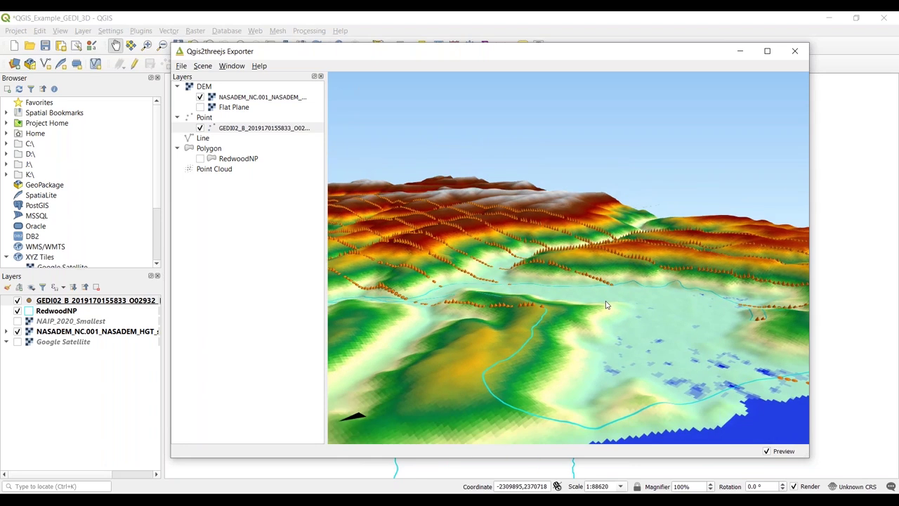
pyautogui.moveTo(629, 299); pyautogui.dragTo(660, 364)
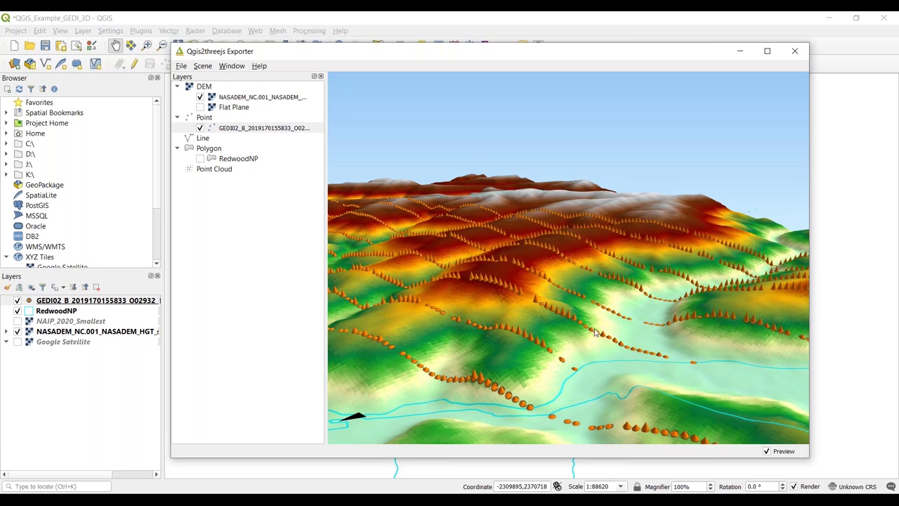
pyautogui.scroll(5, 594, 332)
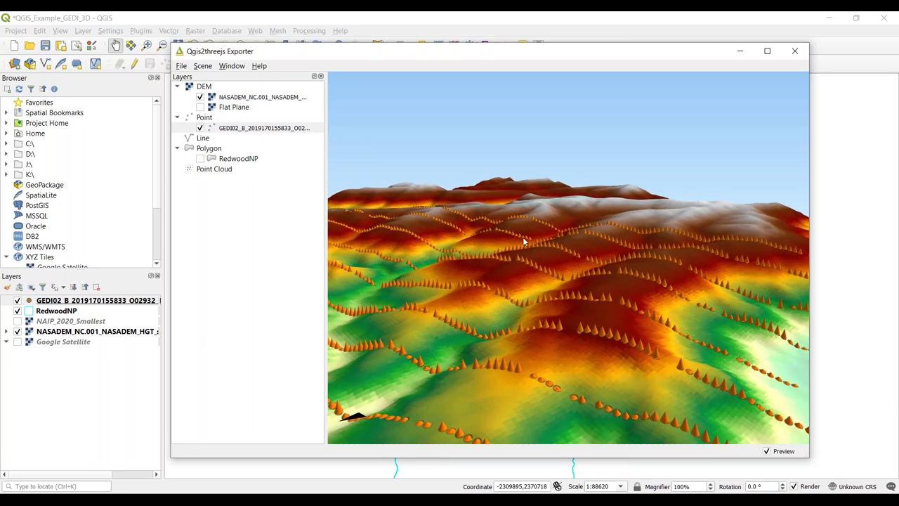
pyautogui.moveTo(483, 291); pyautogui.dragTo(671, 327)
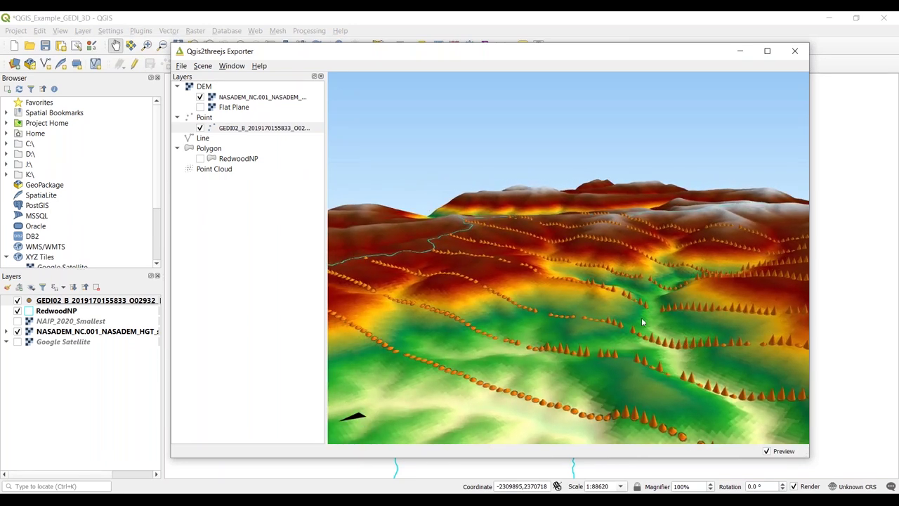
pyautogui.scroll(10, 693, 357)
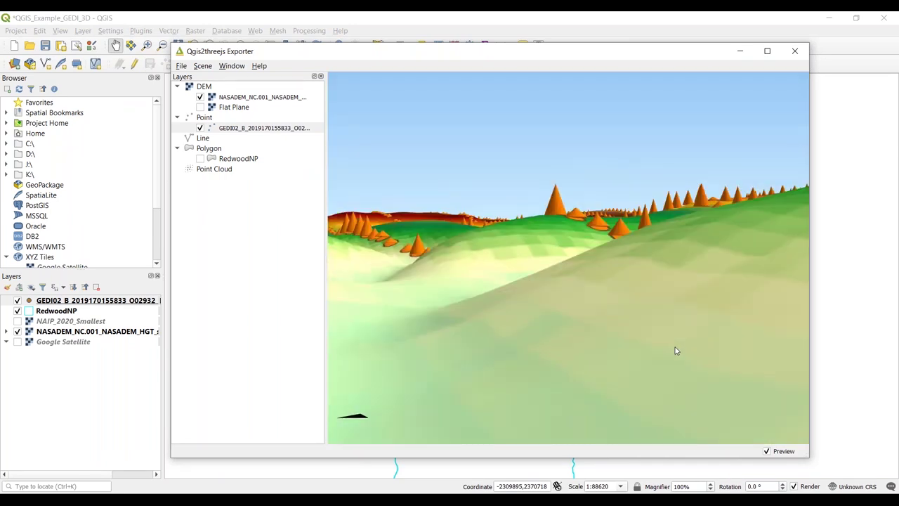
pyautogui.scroll(-5, 676, 350)
pyautogui.moveTo(676, 347); pyautogui.dragTo(517, 349)
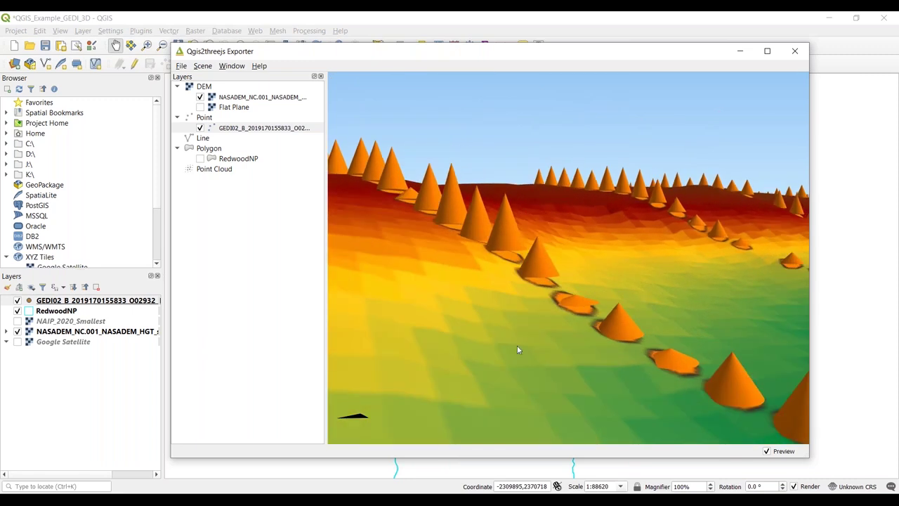
pyautogui.scroll(-10, 652, 301)
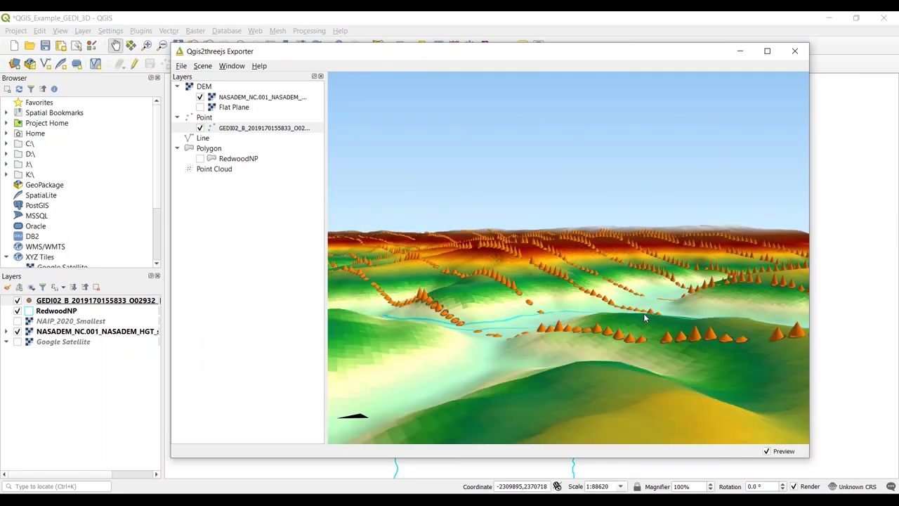
pyautogui.scroll(-5, 645, 318)
pyautogui.moveTo(642, 341); pyautogui.dragTo(607, 227)
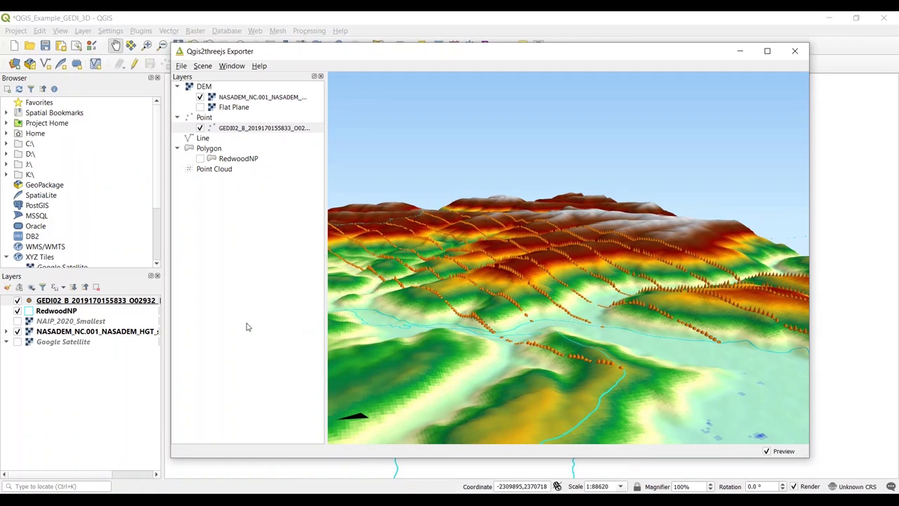
# Turn on the NAIP_2020_Smallest layer in the QGIS project to drape its imagery over the 3D terrain.
pyautogui.click(18, 321)
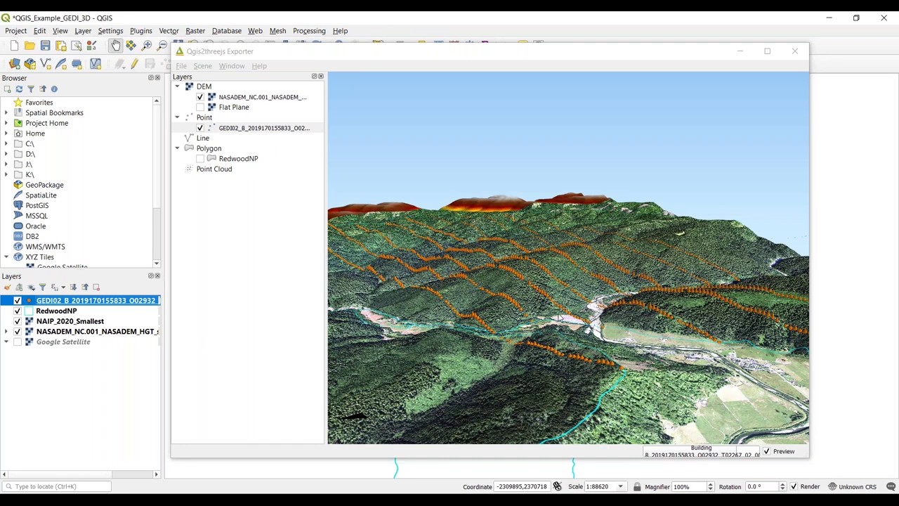
pyautogui.click(577, 334)
pyautogui.scroll(-1, 583, 332)
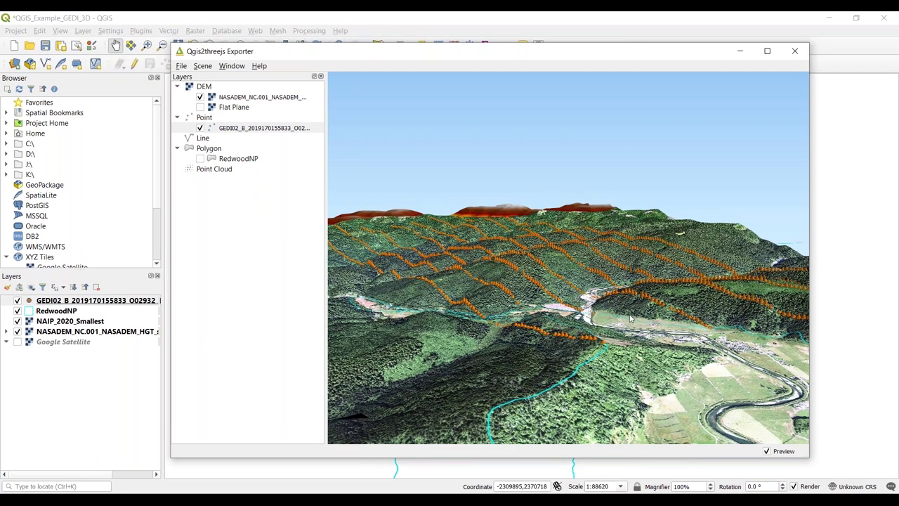
# Examine how the GEDI shot cones follow the forested ridges and river valley on the NAIP-draped terrain.
pyautogui.scroll(1, 632, 322)
pyautogui.scroll(1, 695, 358)
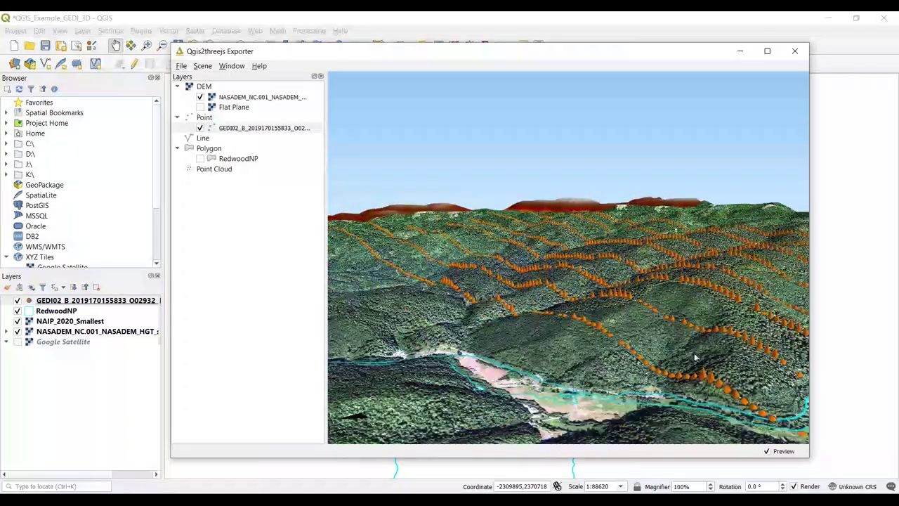
pyautogui.scroll(-2, 652, 279)
pyautogui.scroll(1, 652, 279)
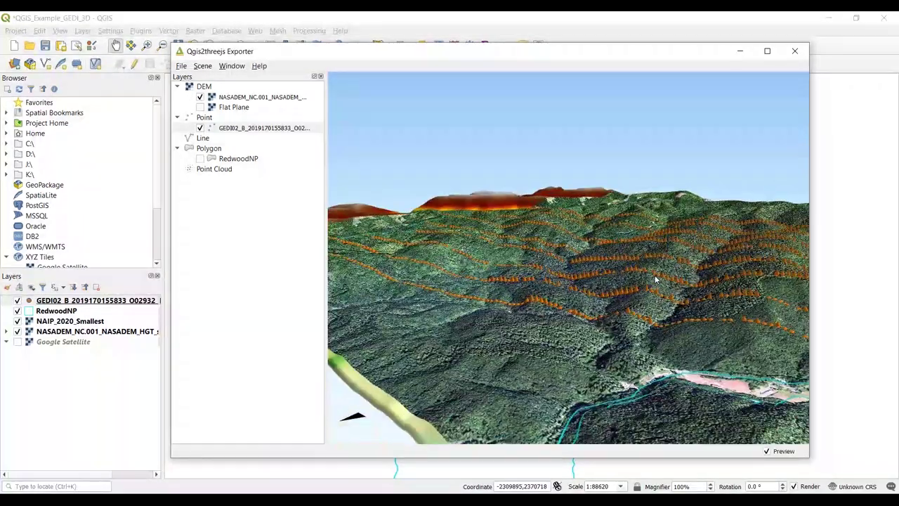
pyautogui.scroll(2, 657, 289)
pyautogui.scroll(2, 659, 293)
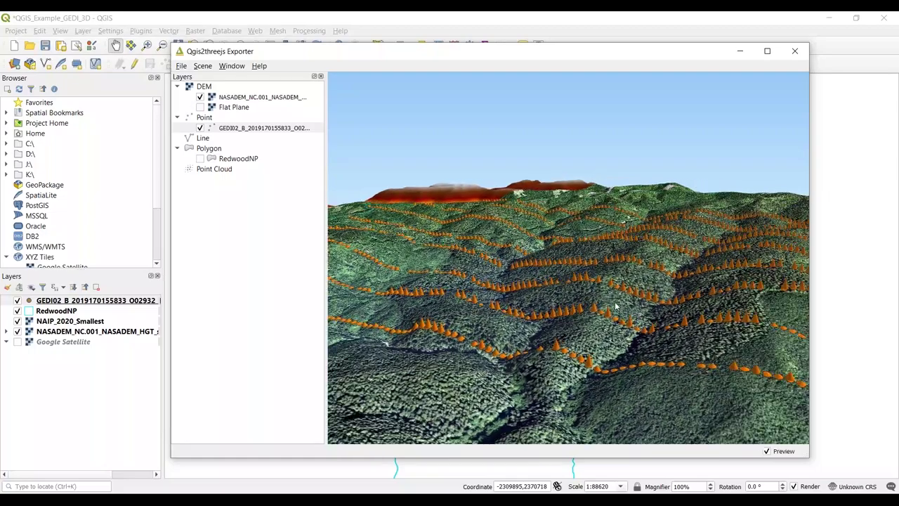
pyautogui.moveTo(688, 314); pyautogui.dragTo(549, 316)
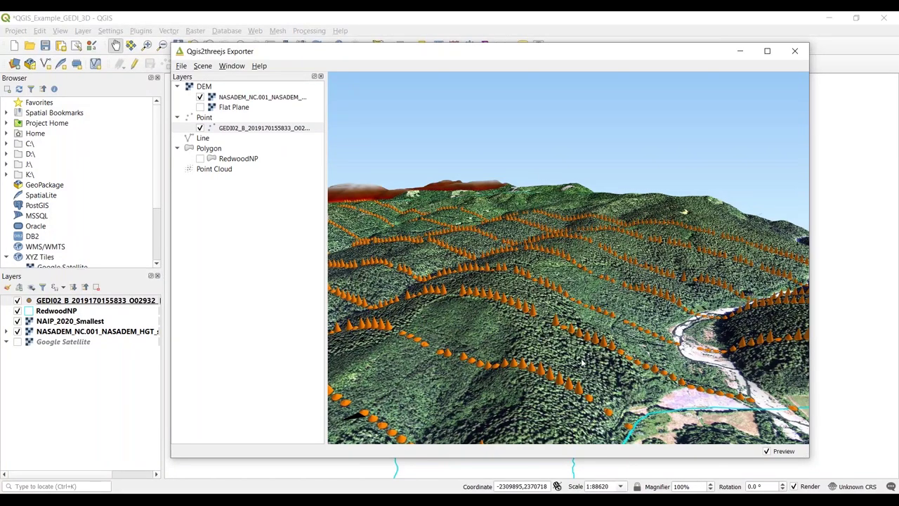
pyautogui.moveTo(639, 299); pyautogui.dragTo(572, 327)
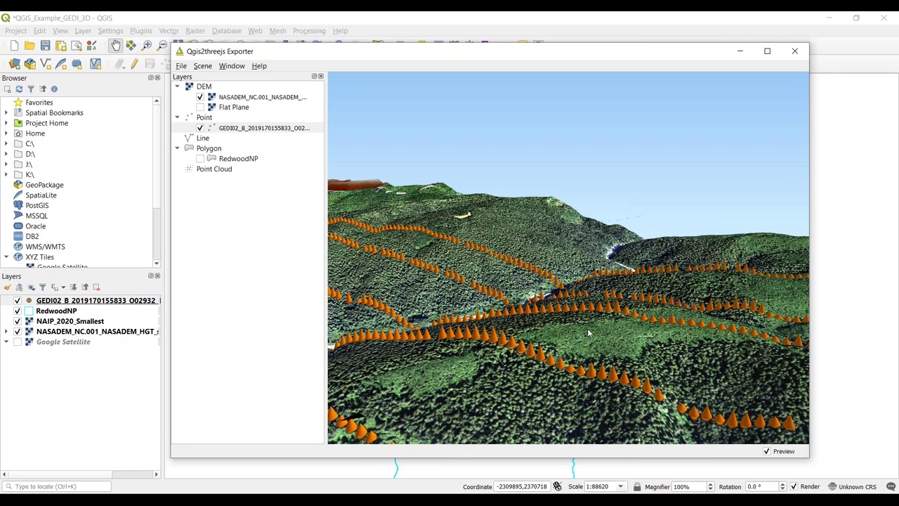
pyautogui.moveTo(716, 341); pyautogui.dragTo(595, 324)
pyautogui.scroll(5, 616, 344)
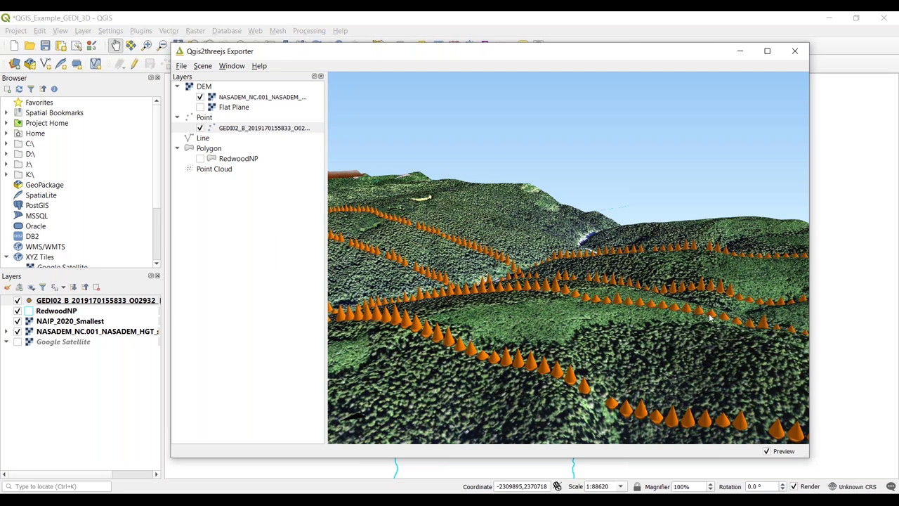
pyautogui.moveTo(646, 340); pyautogui.dragTo(747, 268)
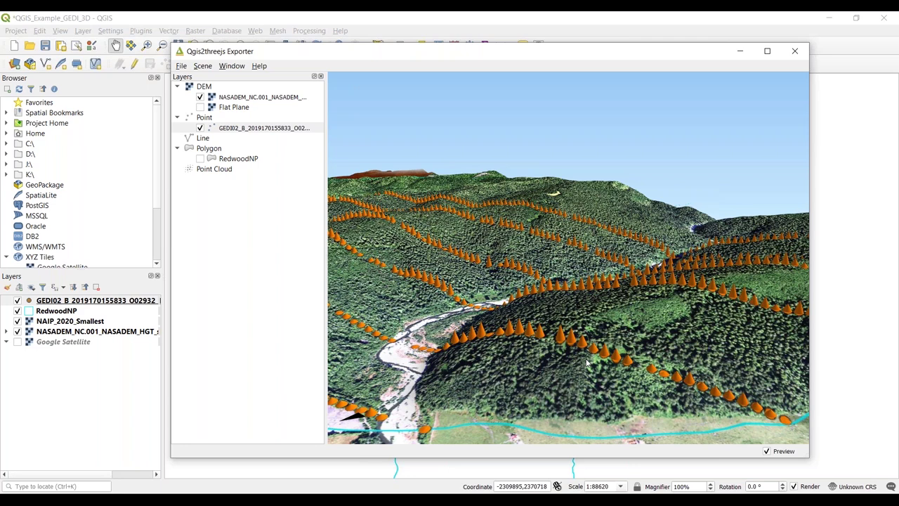
pyautogui.moveTo(574, 340); pyautogui.dragTo(545, 280)
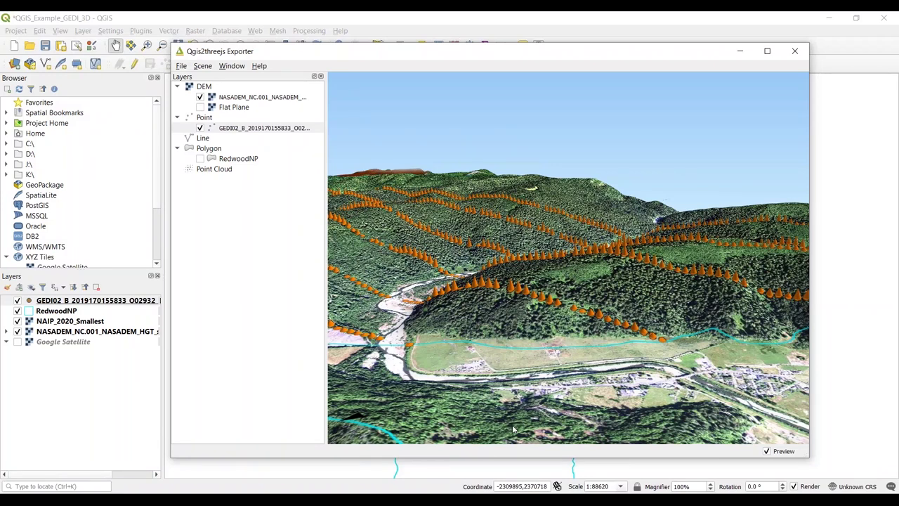
# Switch to GEDI_Quick_Guide.pdf in Acrobat Reader and review the steps of the NASA's Earthdata Search section.
pyautogui.moveTo(446, 501)
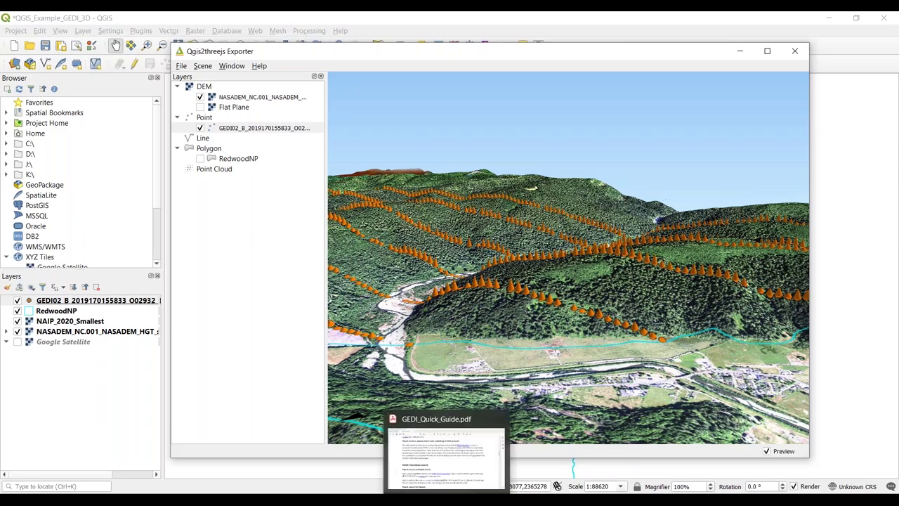
pyautogui.click(487, 420)
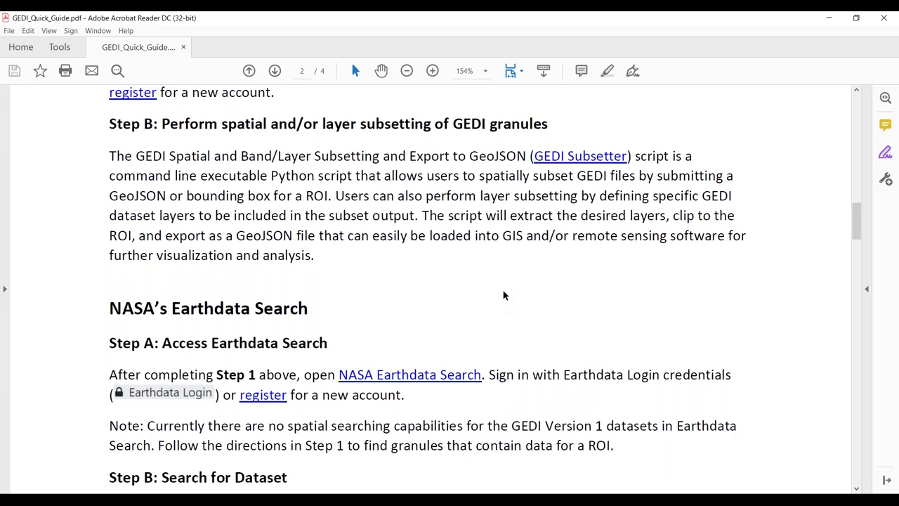
pyautogui.scroll(-5, 503, 295)
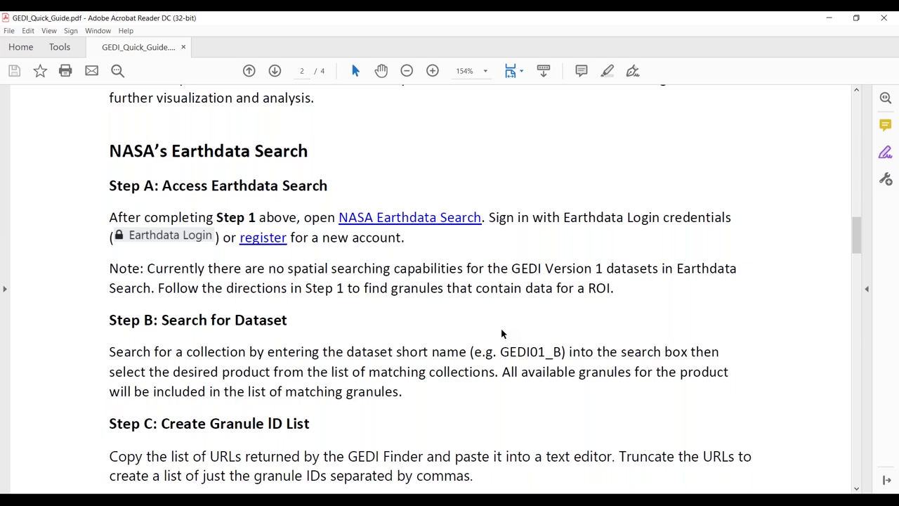
# Switch to Chrome, open search.uat.earthdata.nasa.gov in a new tab, and make the collection search field ready for entry.
pyautogui.hotkey('alt', 'Tab')
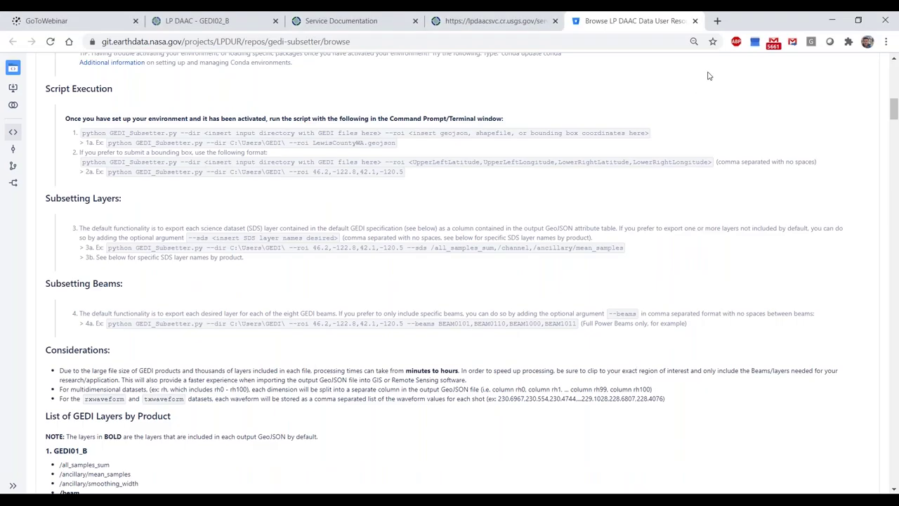
pyautogui.hotkey('ctrl', 't')
pyautogui.write('searc')
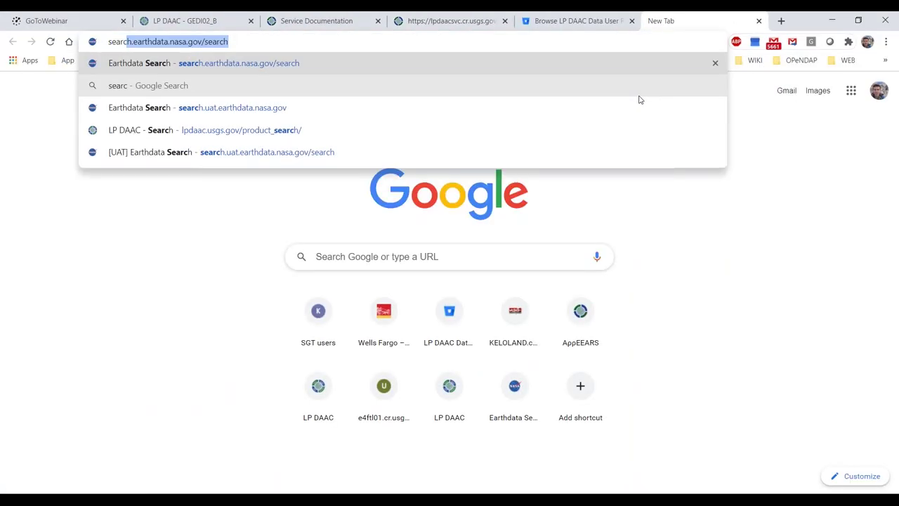
pyautogui.write('h')
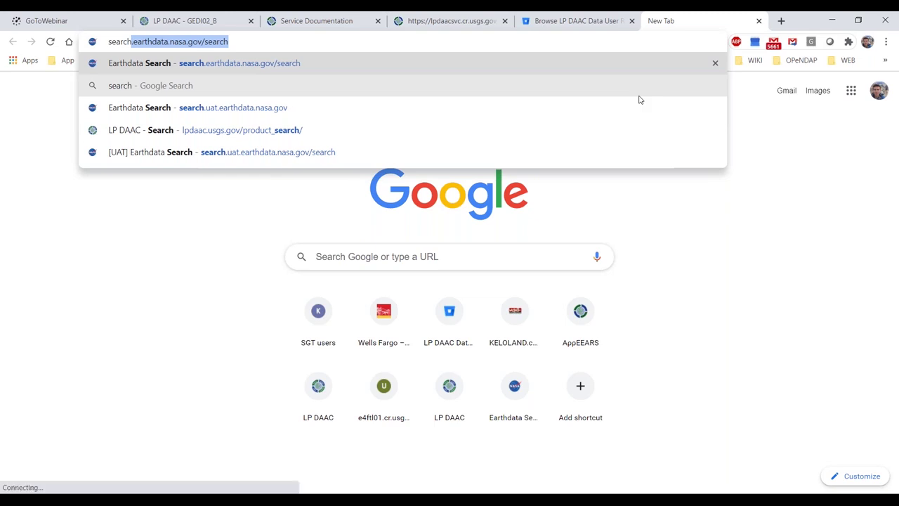
pyautogui.write('.uat')
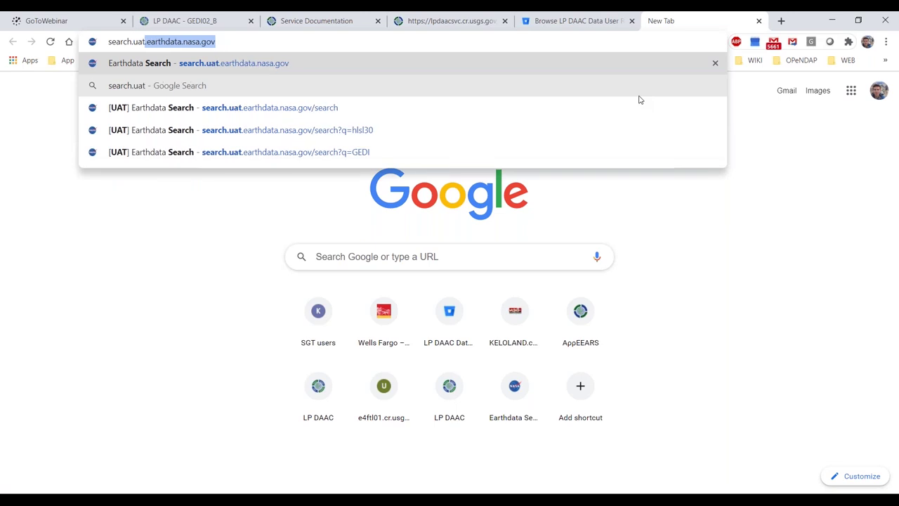
pyautogui.press('Return')
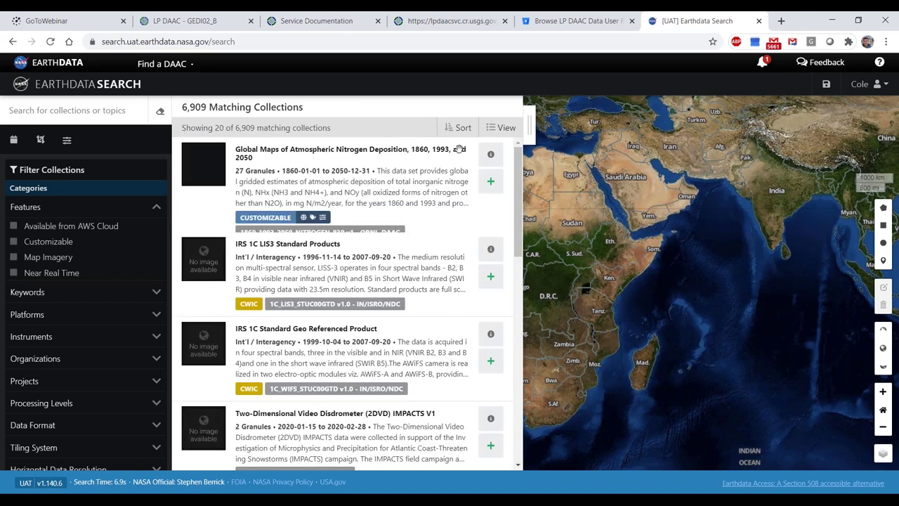
pyautogui.click(78, 116)
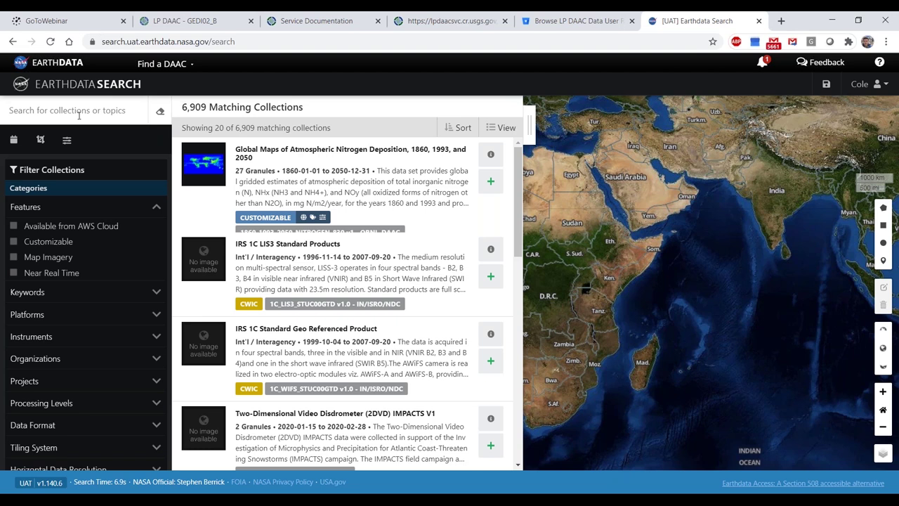
# Search the collections for GEDI and open GEDI L2A Elevation and Height Metrics Data Global Footprint Level V002.
pyautogui.write('GEDI')
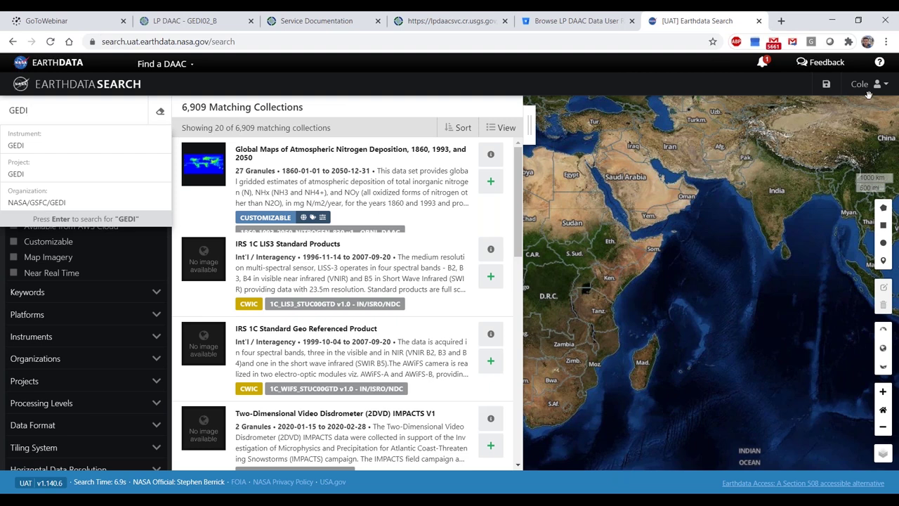
pyautogui.press('Return')
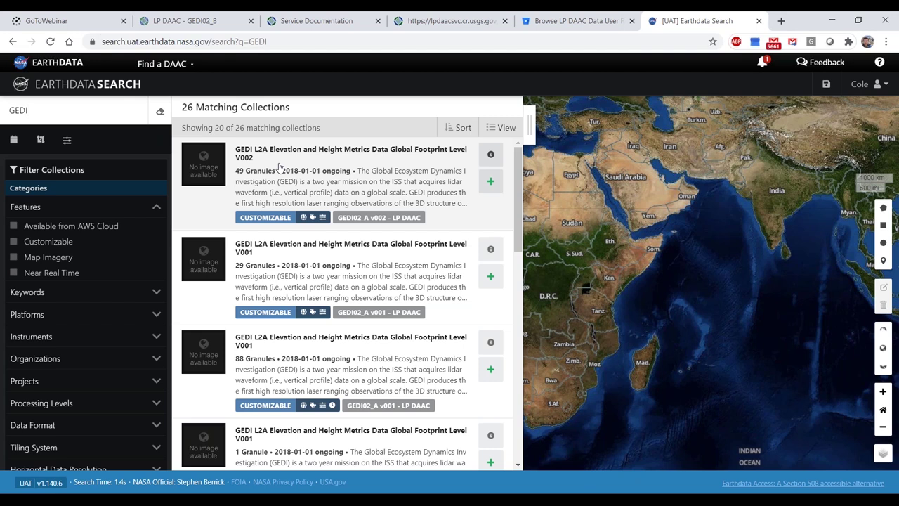
pyautogui.click(358, 163)
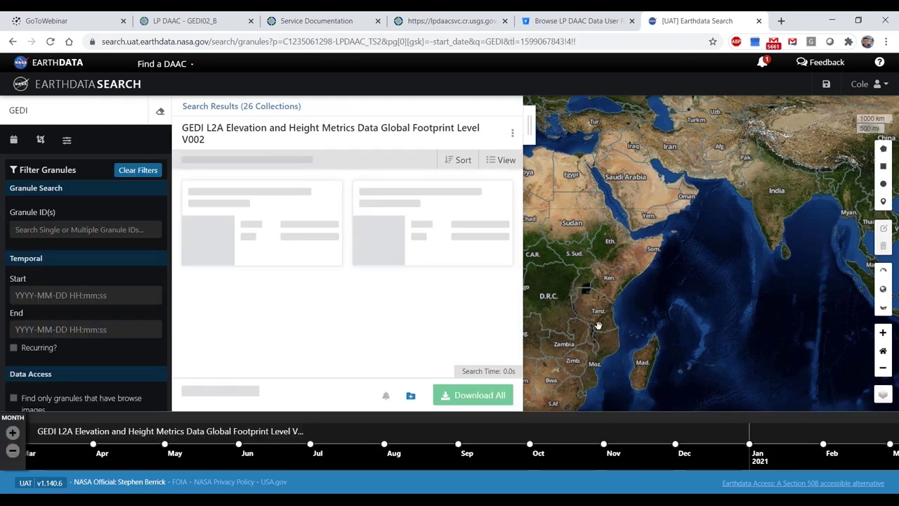
# Limit the granule search with a rectangle over Kenya, from about -5.42, 32.84 (SW) to 5.83, 43.30 (NE).
pyautogui.scroll(1, 596, 316)
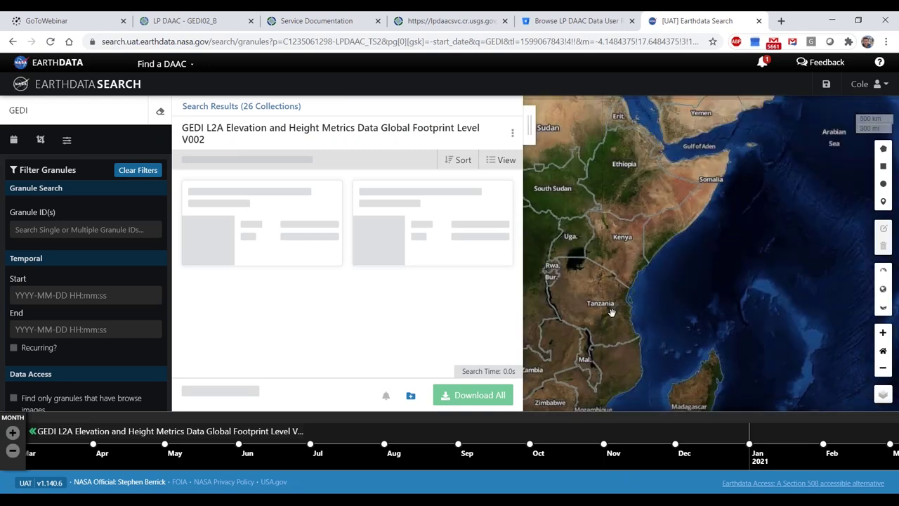
pyautogui.moveTo(631, 322); pyautogui.dragTo(641, 325)
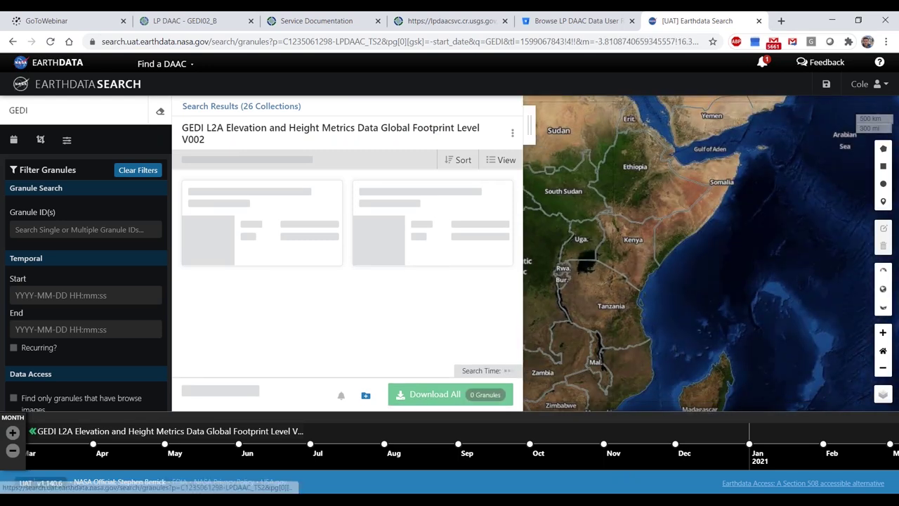
pyautogui.click(882, 165)
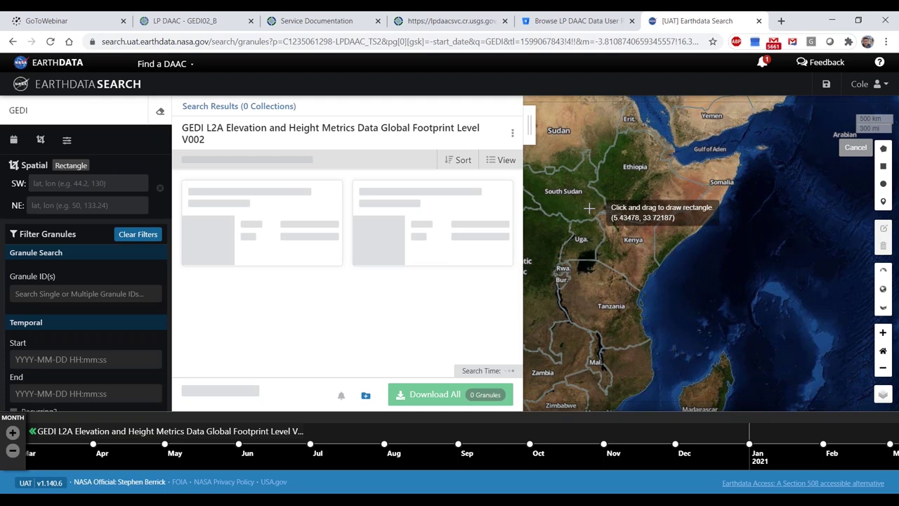
pyautogui.moveTo(586, 203); pyautogui.dragTo(673, 304)
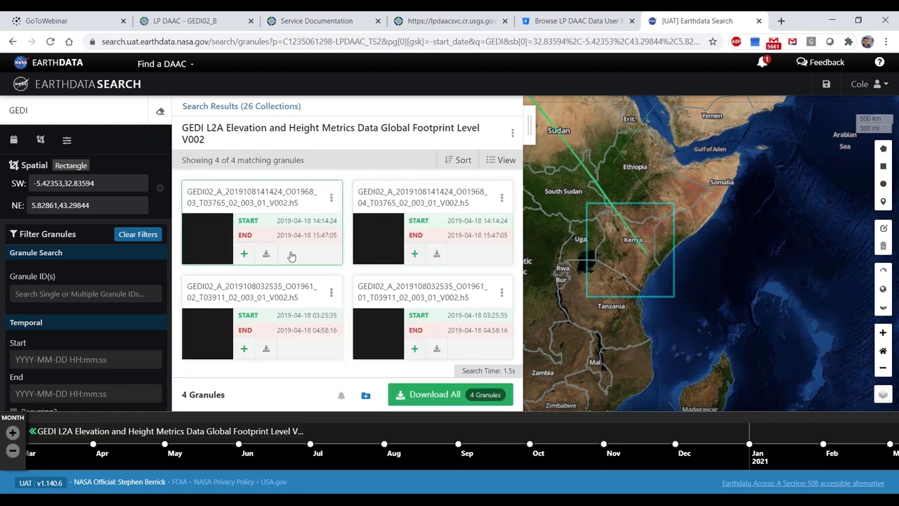
pyautogui.click(404, 295)
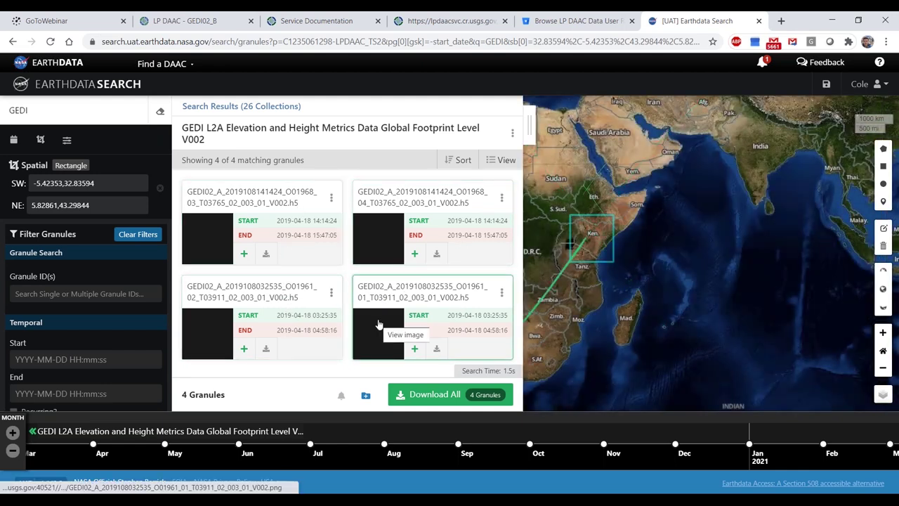
pyautogui.moveTo(594, 323); pyautogui.dragTo(710, 310)
pyautogui.scroll(-2, 649, 332)
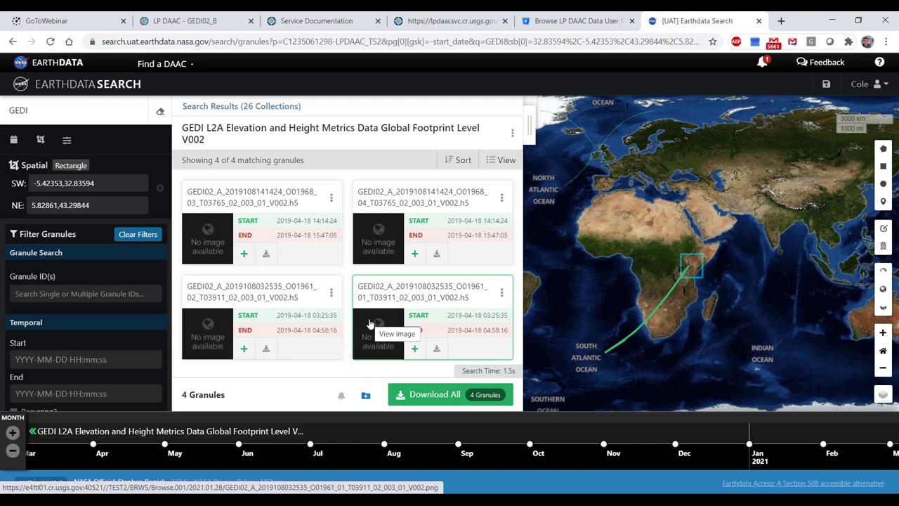
# Set up a download of all matching granules and display the data access methods in the collection's edit options.
pyautogui.click(458, 398)
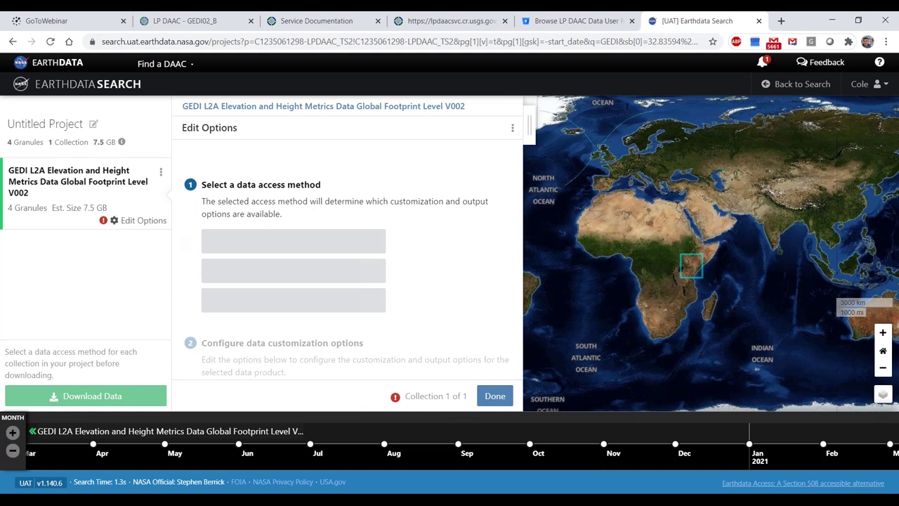
pyautogui.click(141, 220)
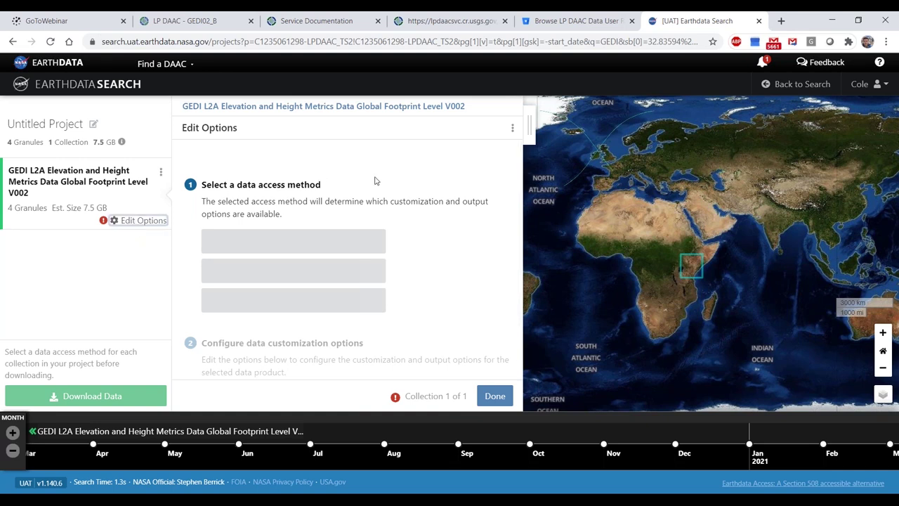
pyautogui.scroll(-1, 295, 211)
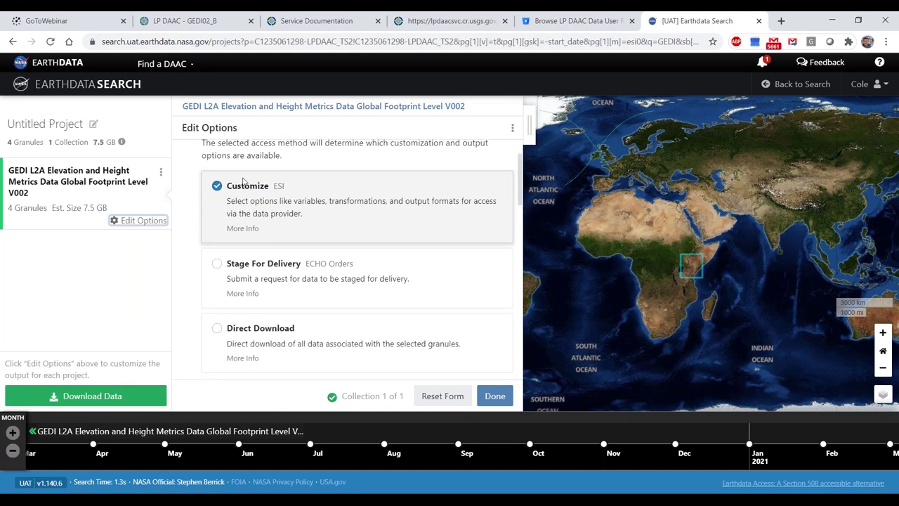
# Enable spatial subsetting for the Customize access method, using the bounds of the search rectangle.
pyautogui.scroll(-5, 295, 216)
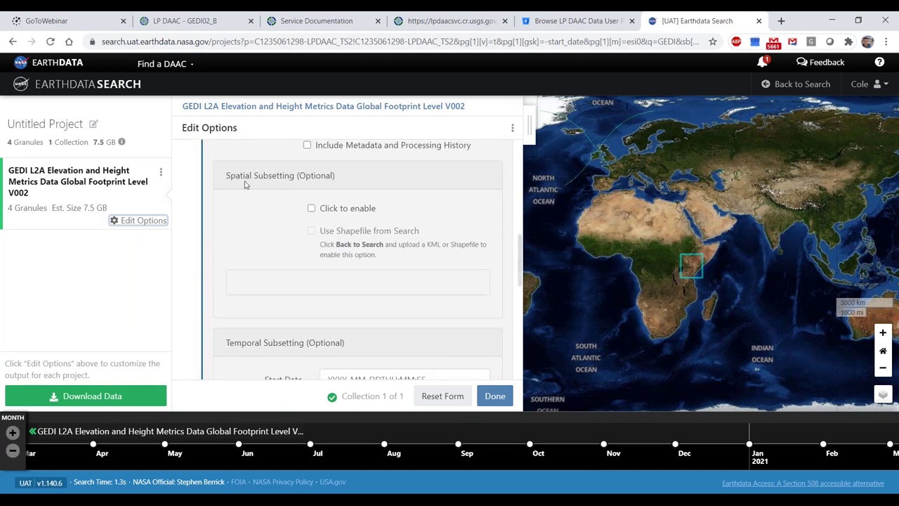
pyautogui.click(311, 209)
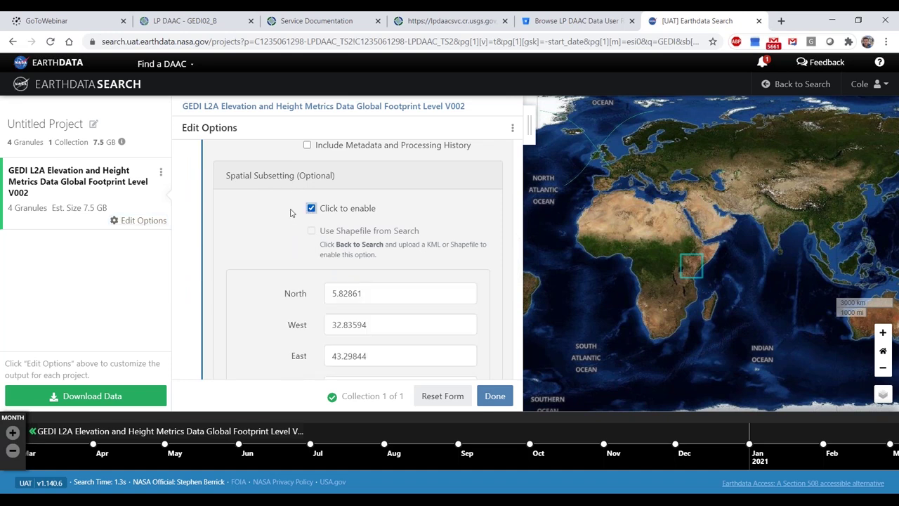
pyautogui.scroll(-1, 271, 213)
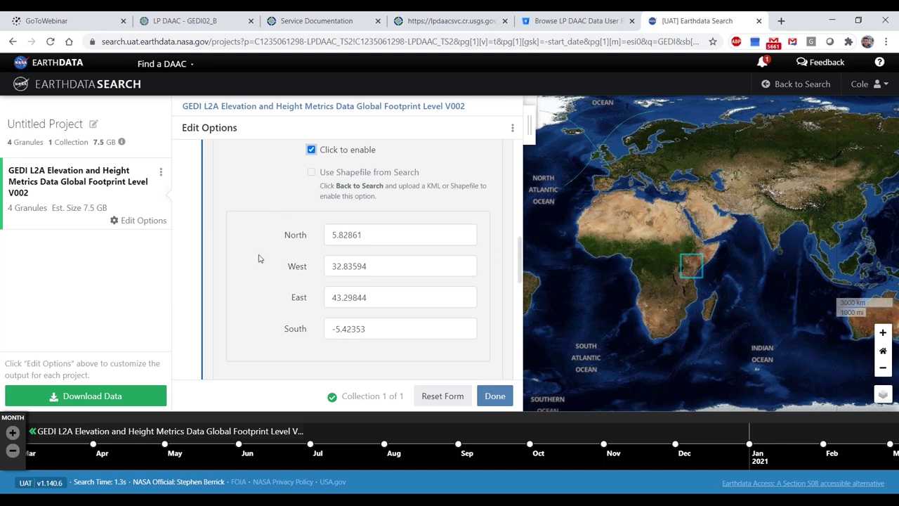
# Review the temporal and band subsetting options, looking through the band lists of BEAM0000 and BEAM0001.
pyautogui.scroll(-3, 237, 253)
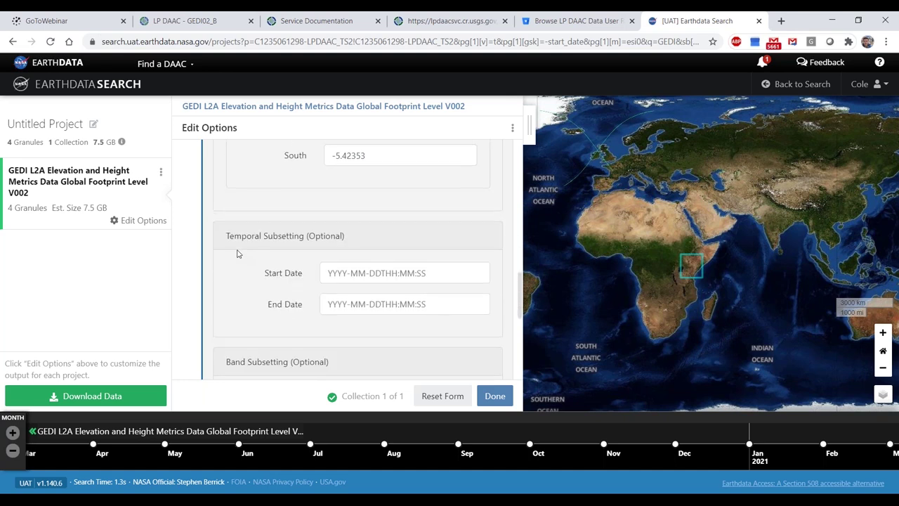
pyautogui.scroll(-2, 238, 254)
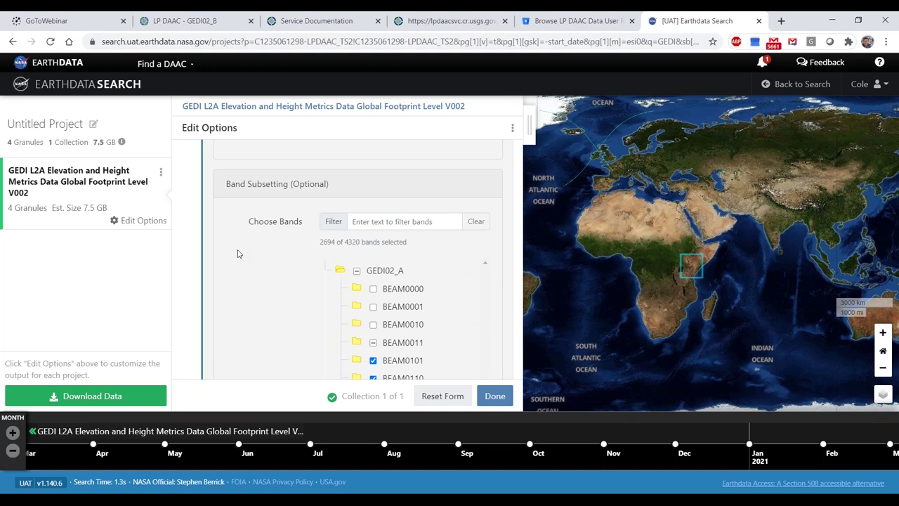
pyautogui.scroll(-1, 224, 267)
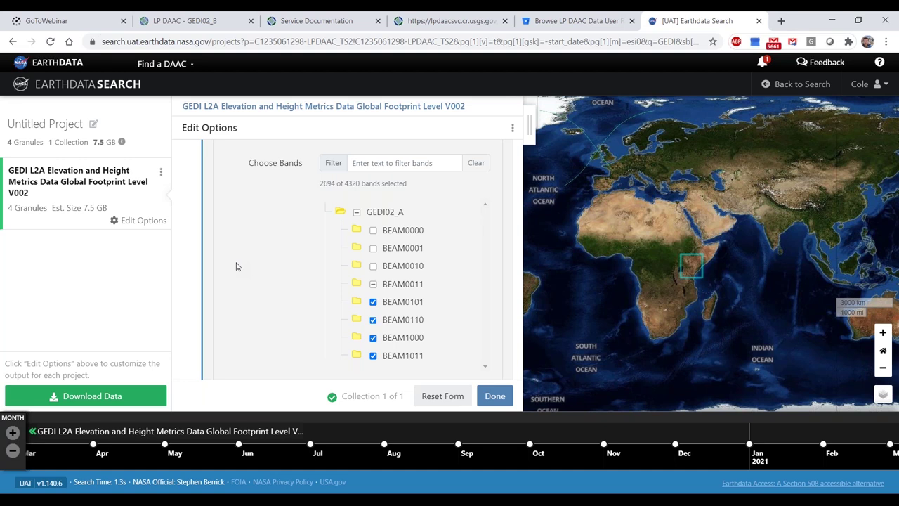
pyautogui.click(357, 234)
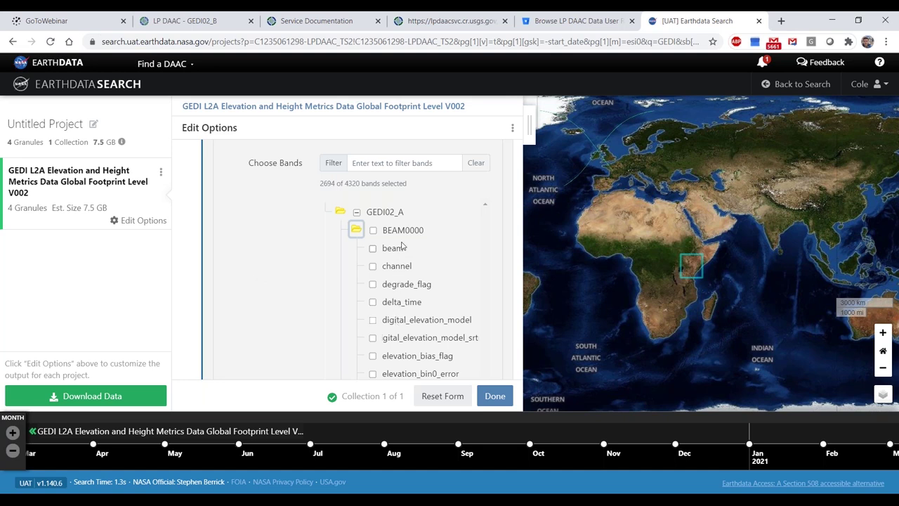
pyautogui.click(357, 229)
pyautogui.click(356, 248)
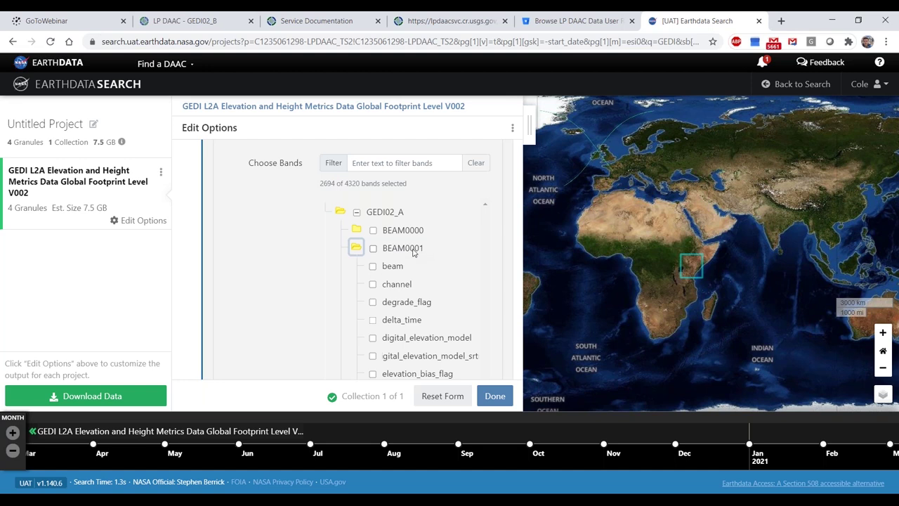
pyautogui.click(357, 248)
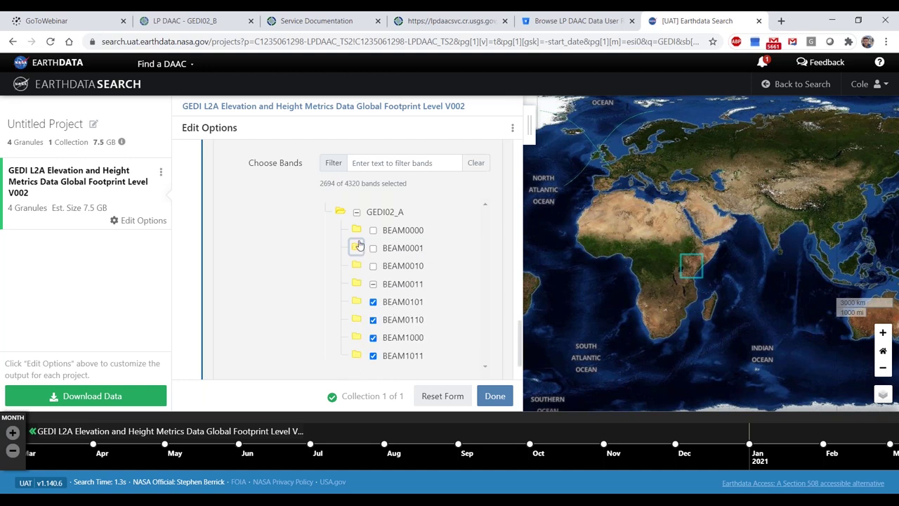
# Include BEAM0001 in the band subset, keeping its beam band but excluding channel and delta_time.
pyautogui.click(373, 248)
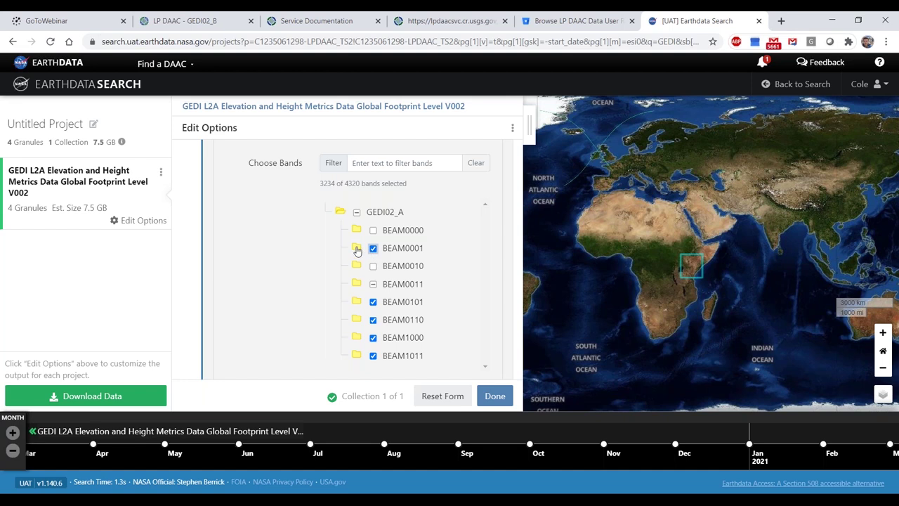
pyautogui.click(356, 248)
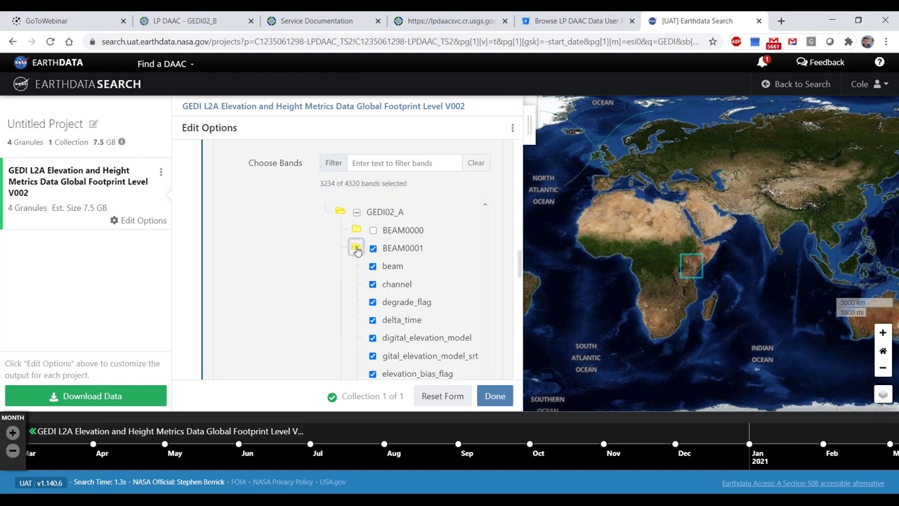
pyautogui.click(373, 284)
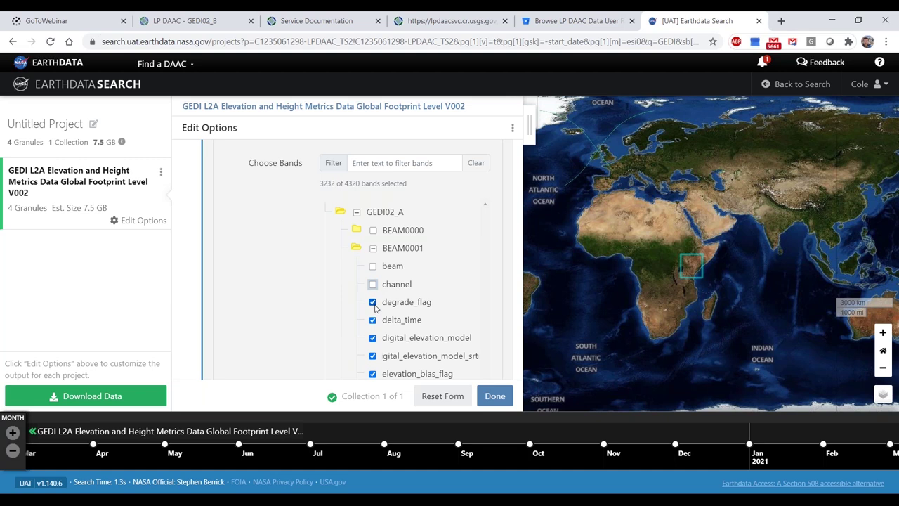
pyautogui.click(373, 320)
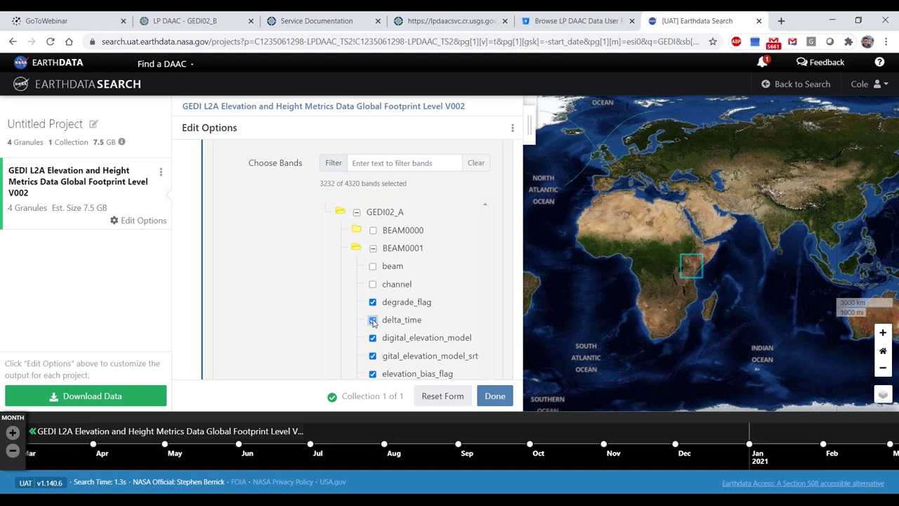
pyautogui.click(373, 270)
pyautogui.scroll(-2, 268, 257)
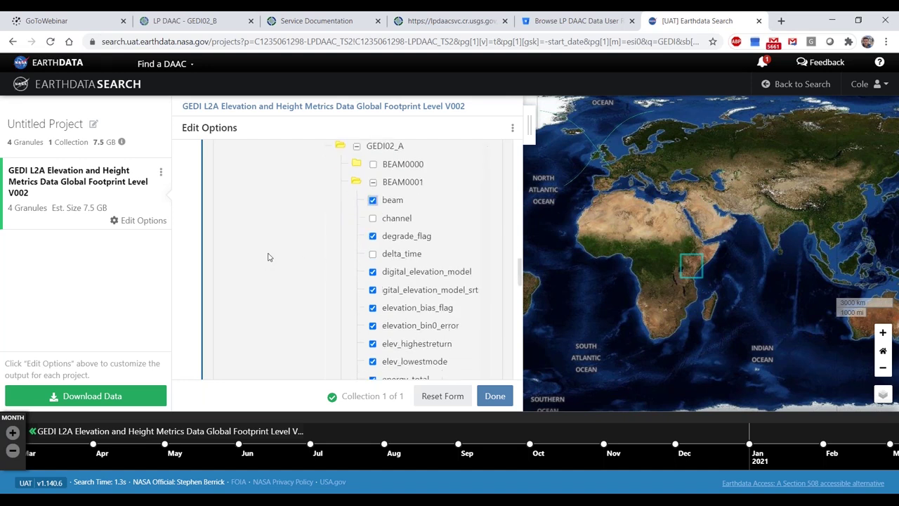
# Confirm the customization options and submit the data download order, ending on the GEDI Version 2 in AppEEARS slide.
pyautogui.click(495, 397)
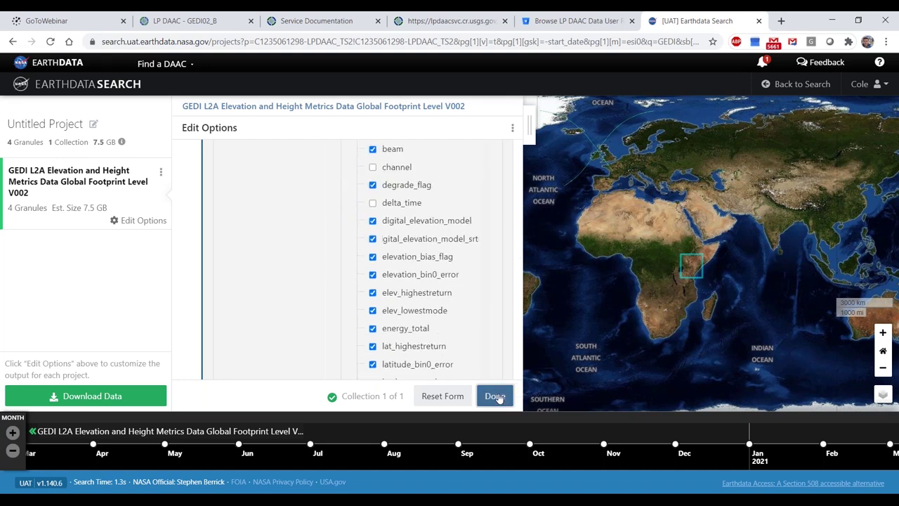
pyautogui.click(103, 397)
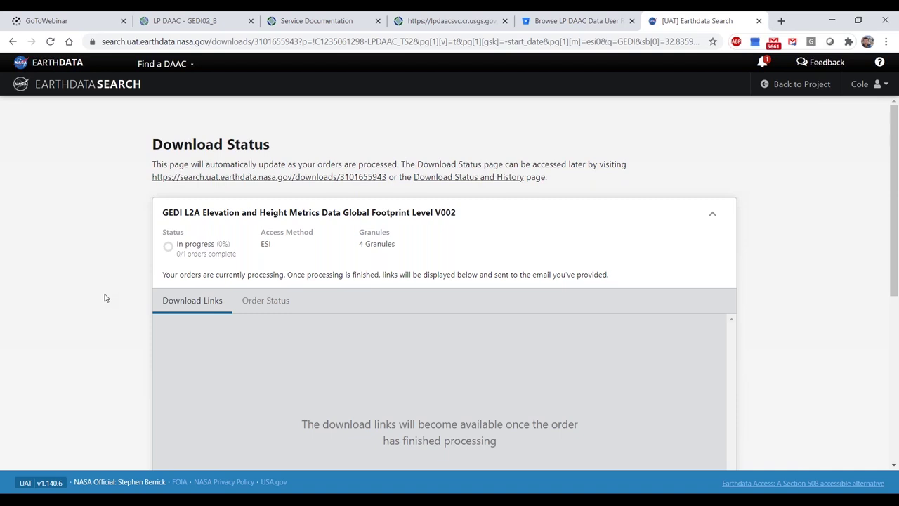
pyautogui.hotkey('alt', 'Tab')
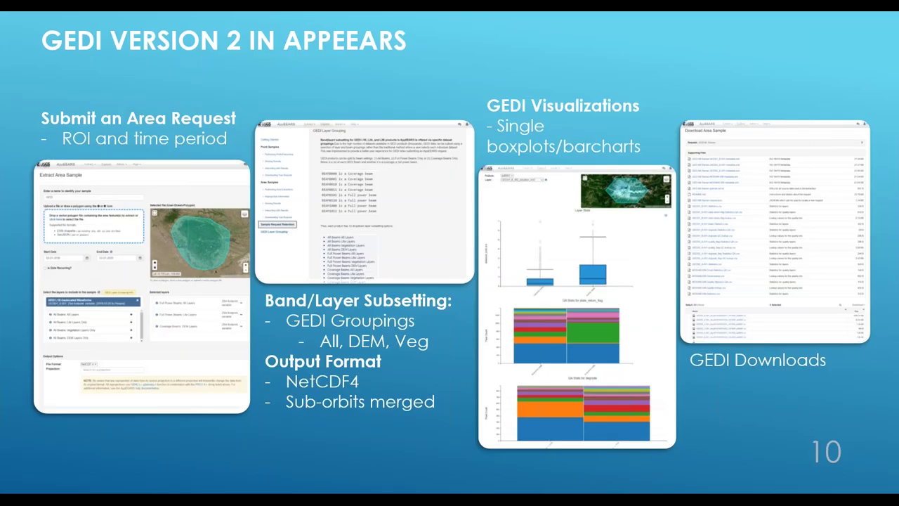
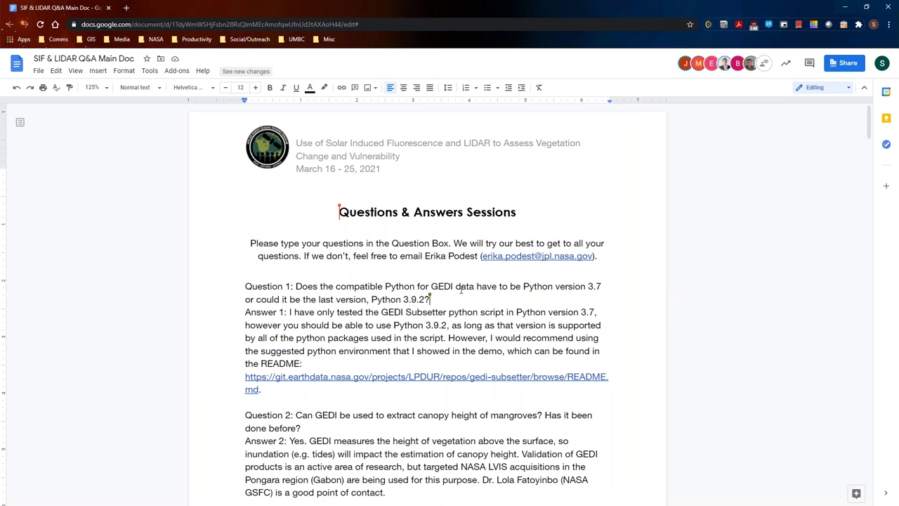
# Read through Questions 1 to 4 and their answers, from Python version compatibility to the differences between GEDI version 1 and version 2.
pyautogui.scroll(-1, 460, 290)
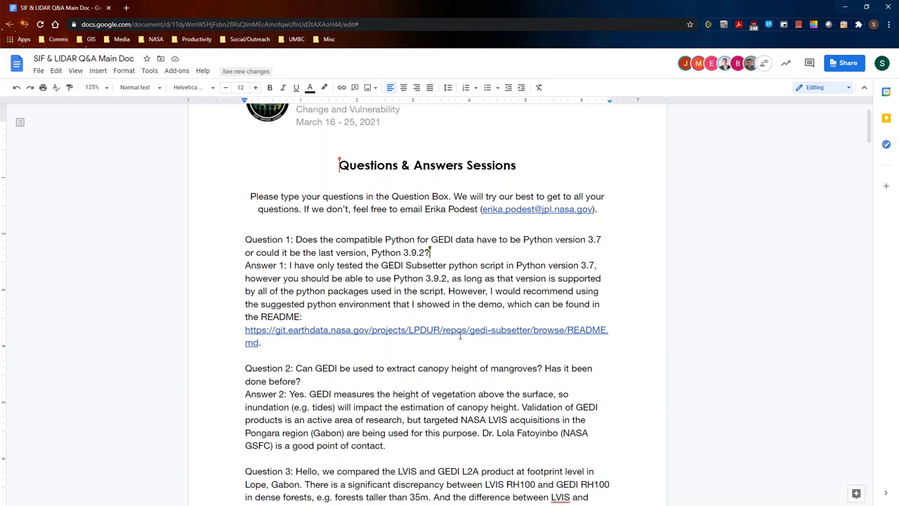
pyautogui.scroll(-3, 460, 336)
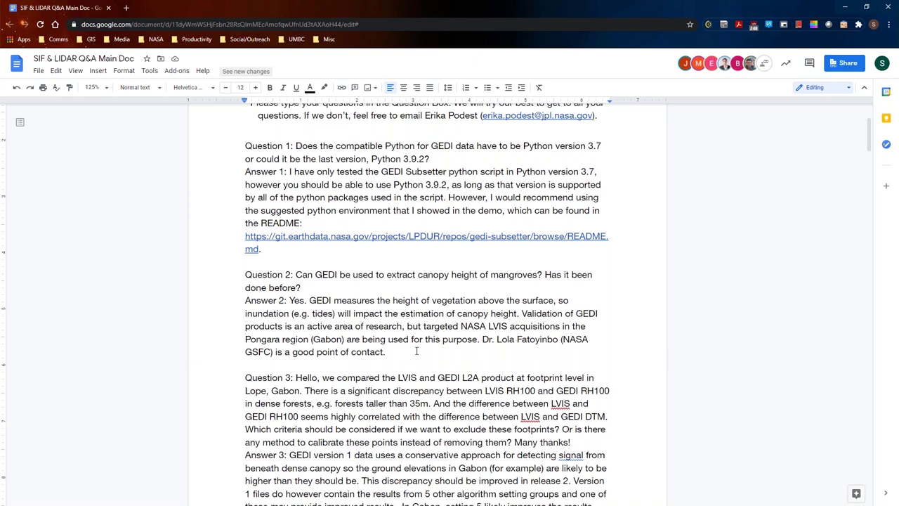
pyautogui.scroll(-5, 416, 350)
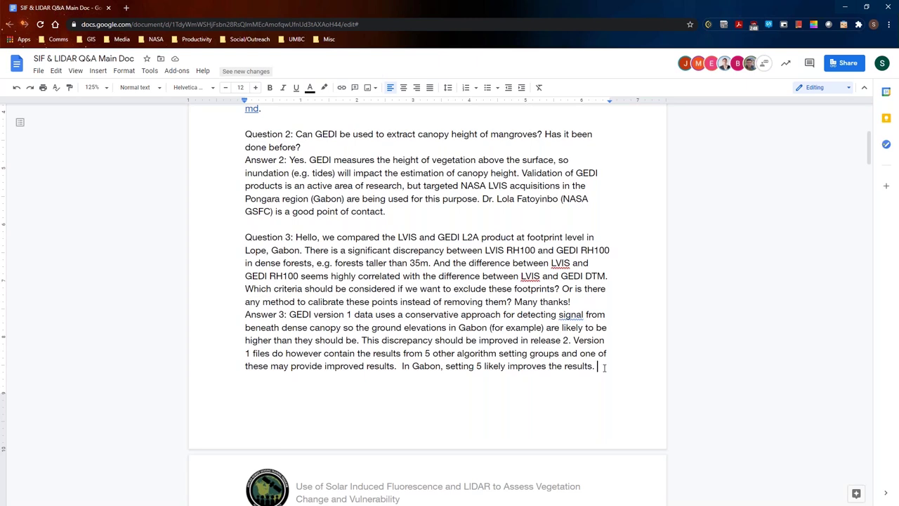
pyautogui.scroll(-5, 604, 368)
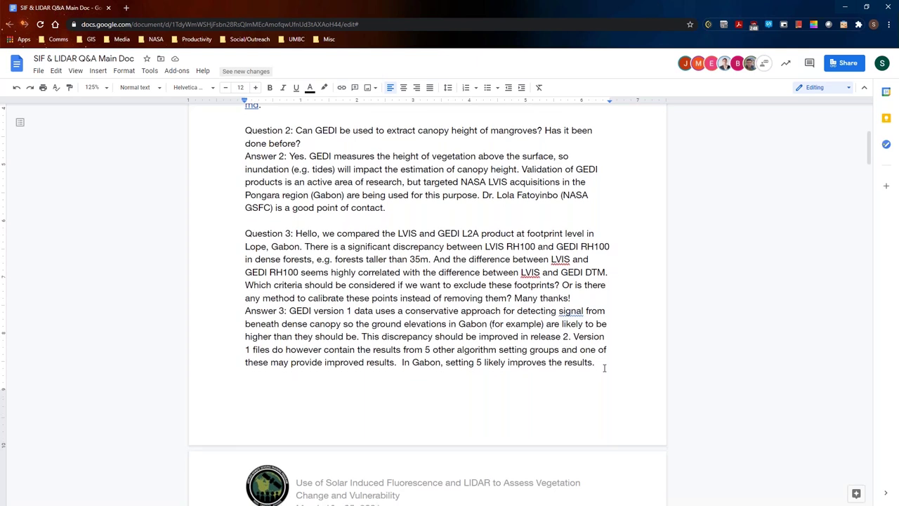
pyautogui.scroll(1, 604, 367)
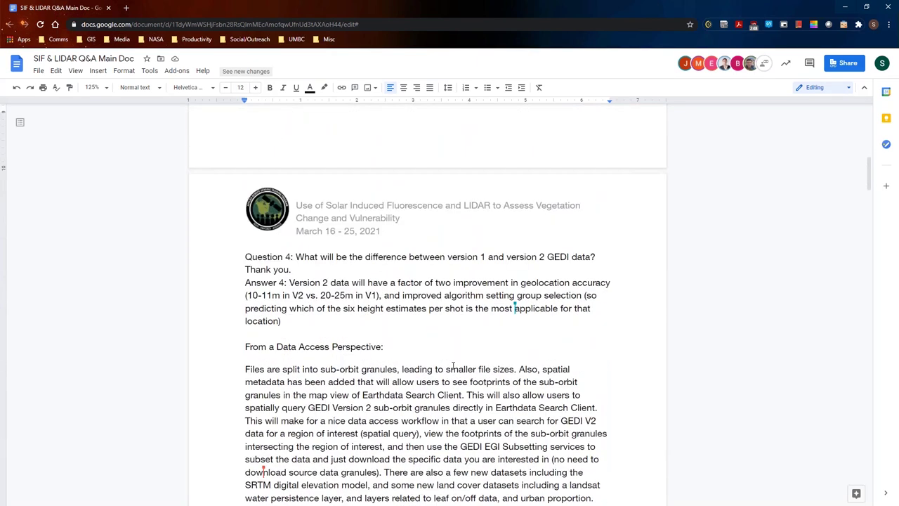
pyautogui.click(320, 321)
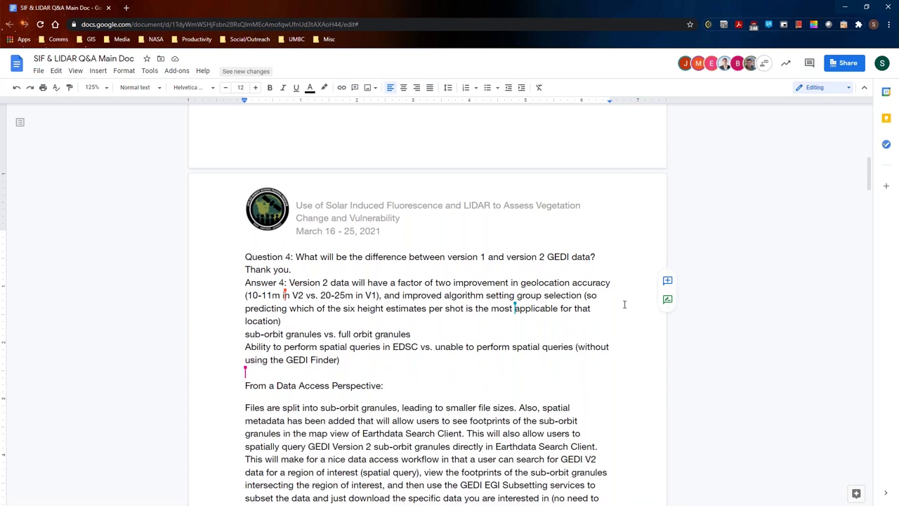
pyautogui.scroll(-2, 625, 304)
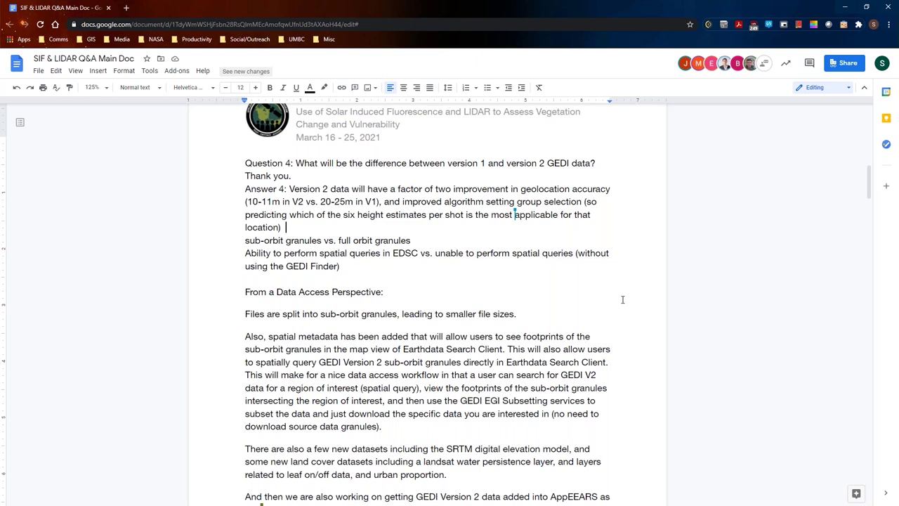
pyautogui.scroll(-2, 623, 299)
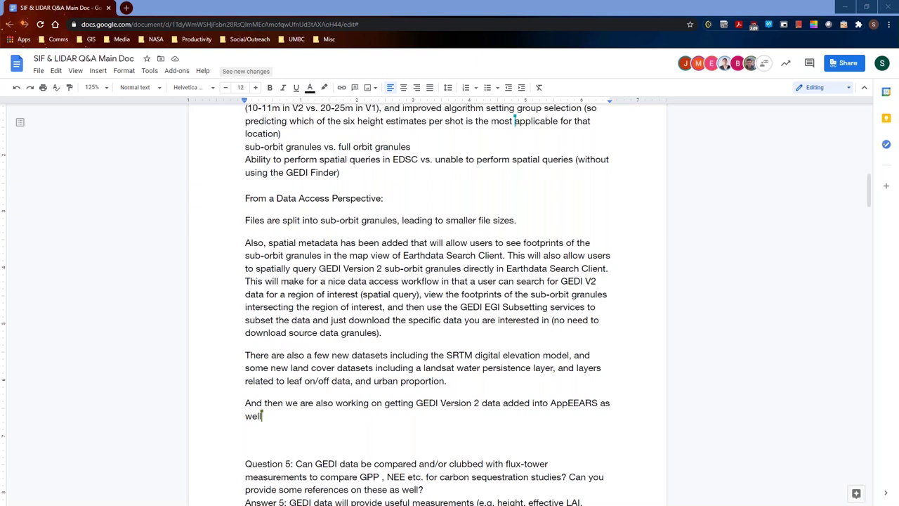
# Read through Questions 5 to 8 and their answers, covering flux-tower comparison, canopy height and biomass products, granules versus tiles, and smoke plumes.
pyautogui.click(472, 255)
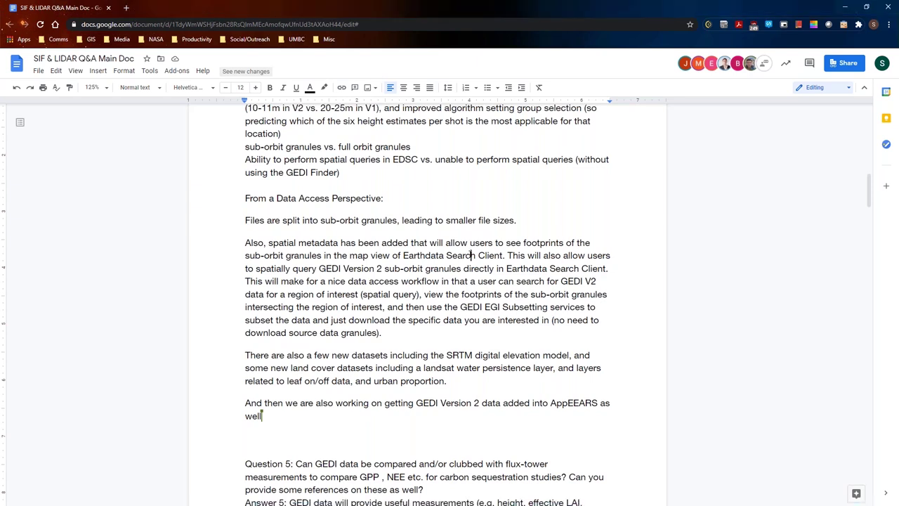
pyautogui.scroll(-1, 469, 255)
pyautogui.scroll(-2, 470, 254)
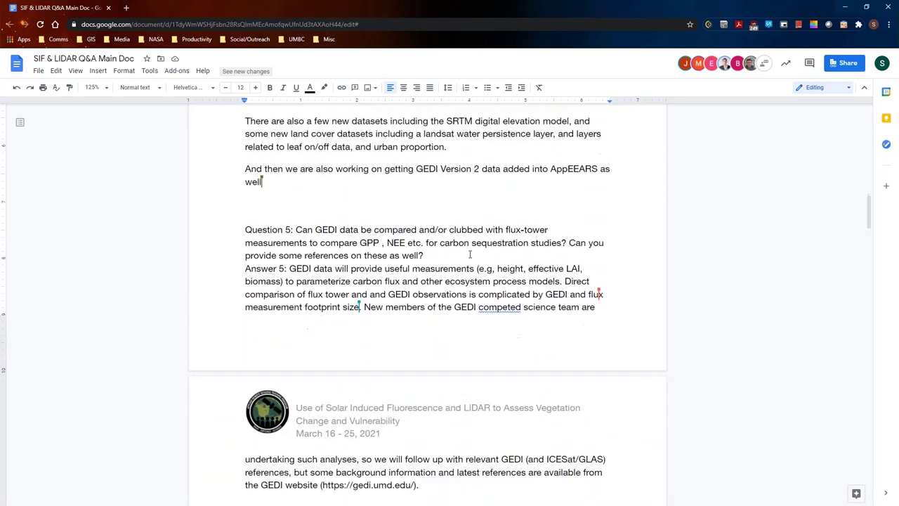
pyautogui.scroll(-1, 469, 255)
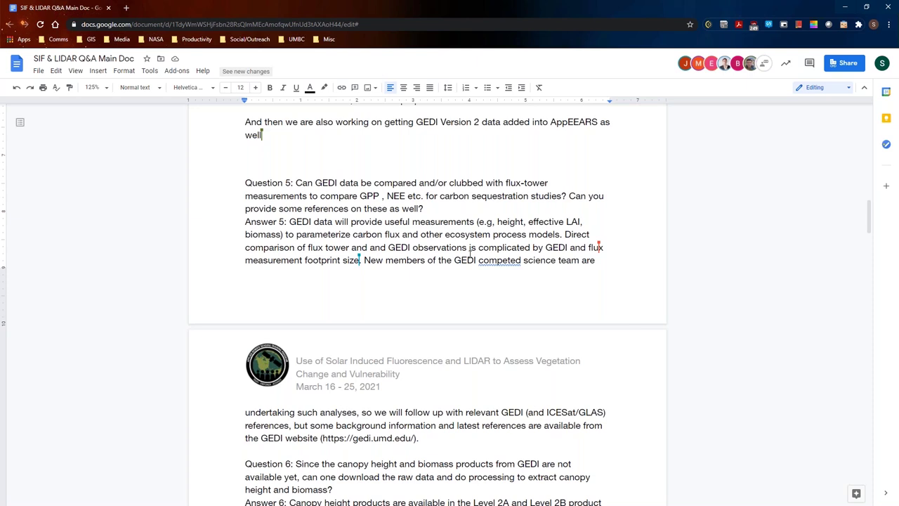
pyautogui.click(509, 207)
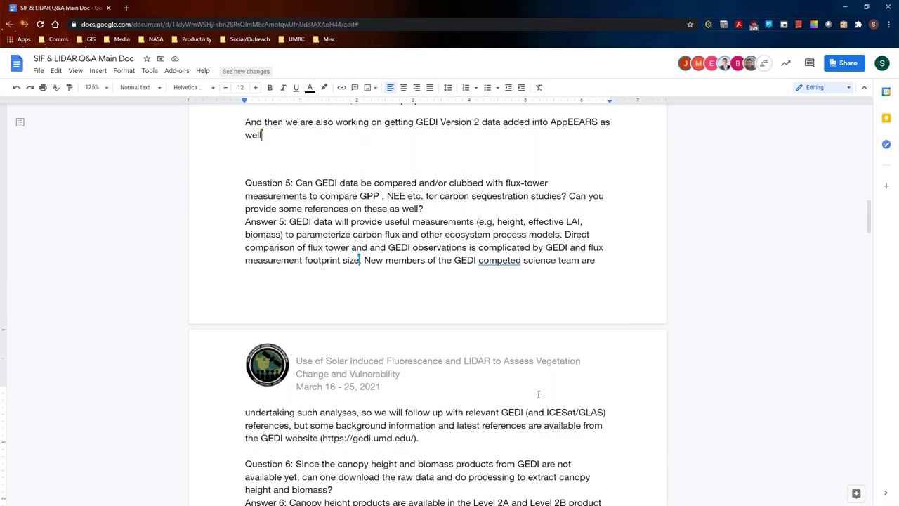
pyautogui.scroll(-5, 427, 305)
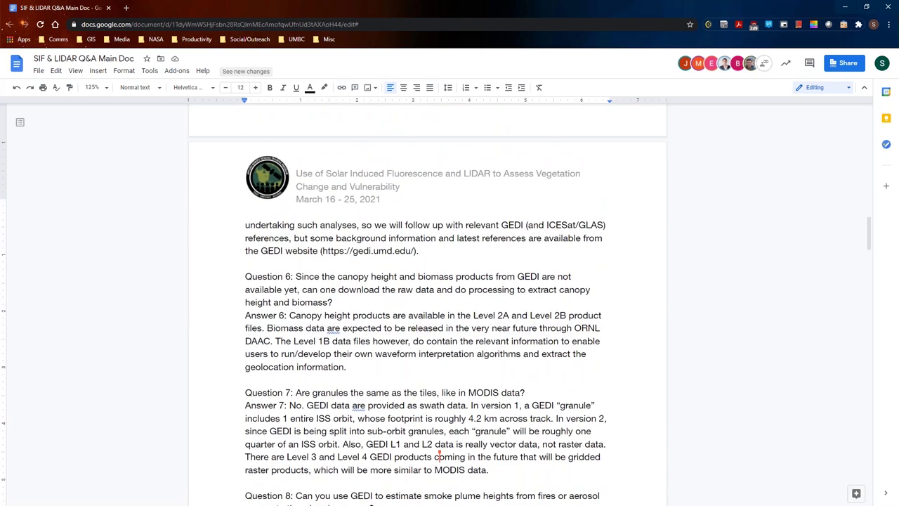
pyautogui.scroll(-1, 427, 305)
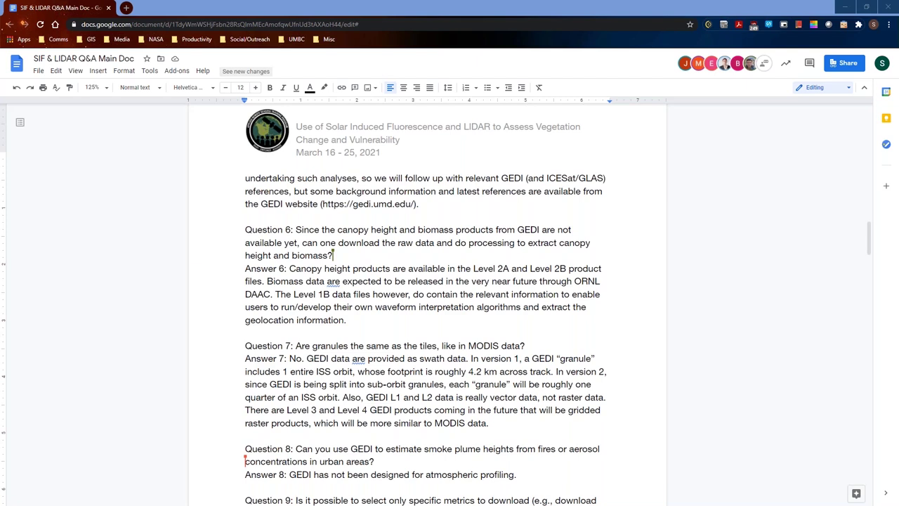
pyautogui.click(373, 317)
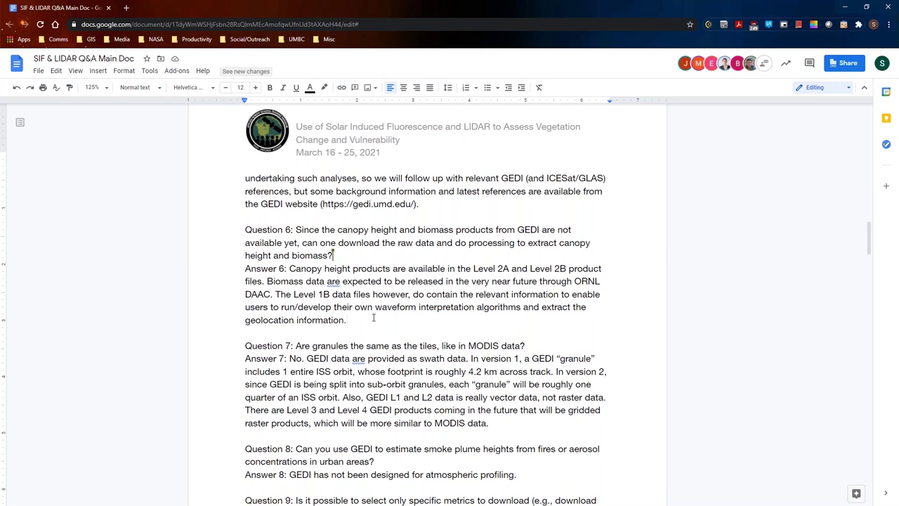
pyautogui.scroll(-4, 373, 317)
pyautogui.click(498, 282)
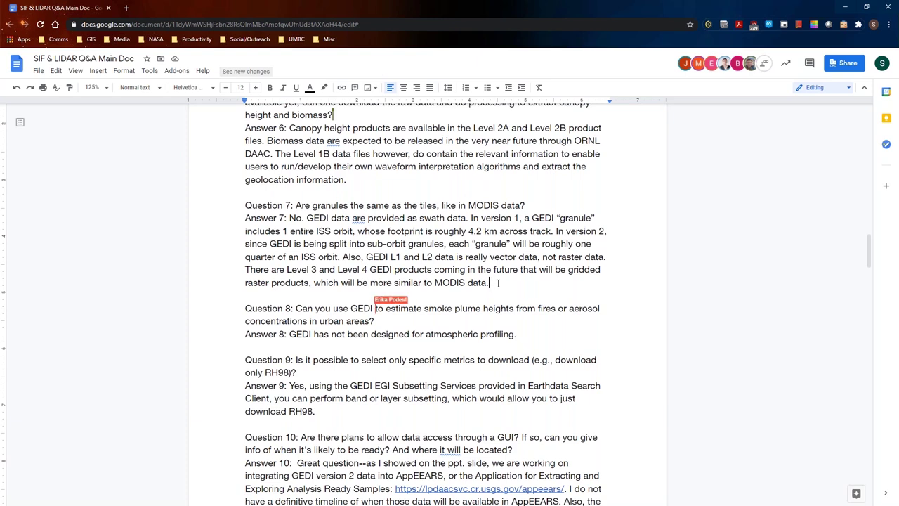
pyautogui.click(543, 337)
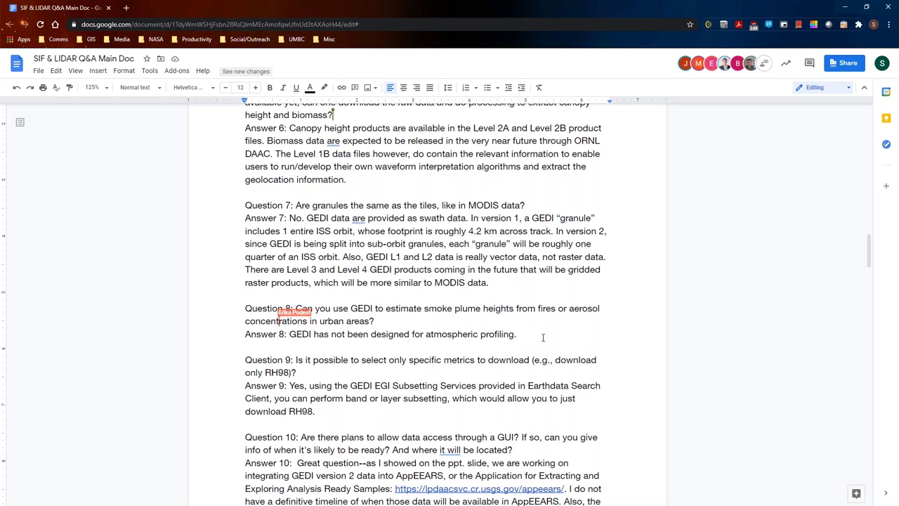
# Review Questions 9 to 11 and their answers on downloading specific metrics, GUI-based data access, and joining spatial with non-spatial data.
pyautogui.scroll(-3, 543, 337)
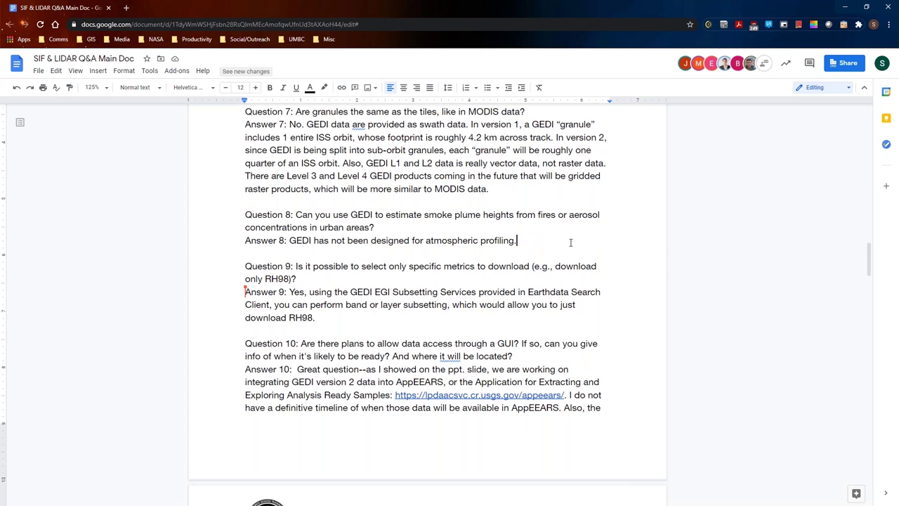
pyautogui.scroll(-3, 571, 243)
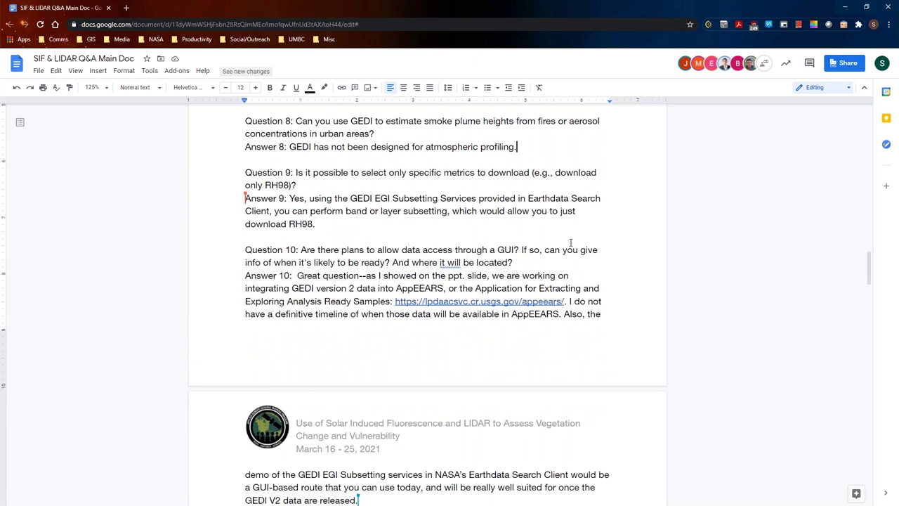
pyautogui.click(349, 223)
pyautogui.scroll(-2, 350, 223)
pyautogui.scroll(1, 349, 224)
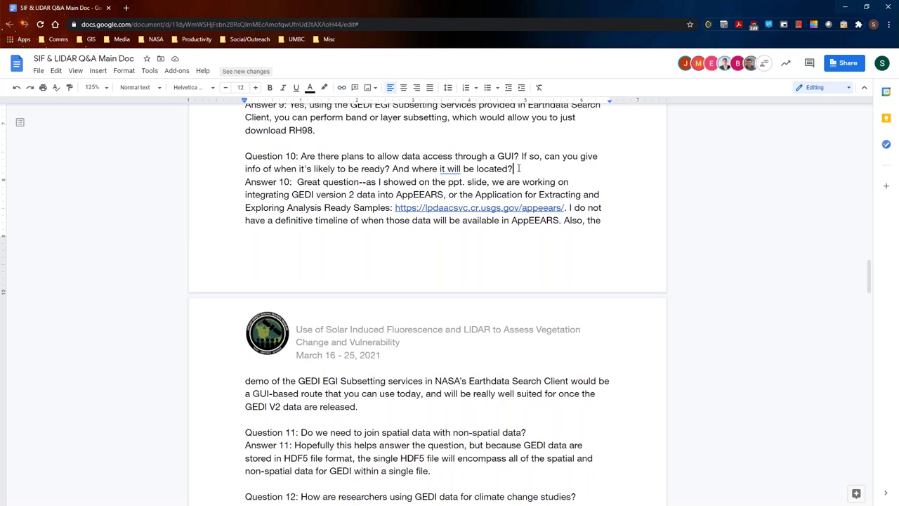
pyautogui.click(391, 406)
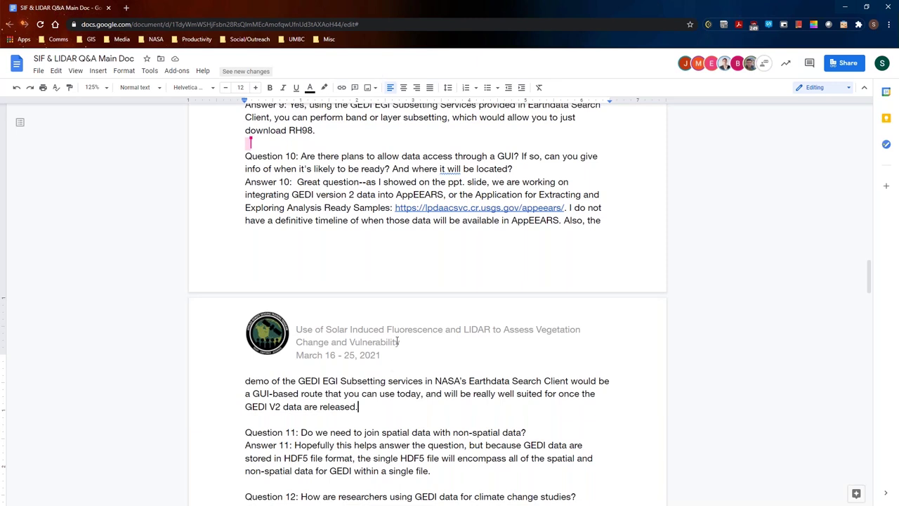
pyautogui.scroll(-3, 401, 337)
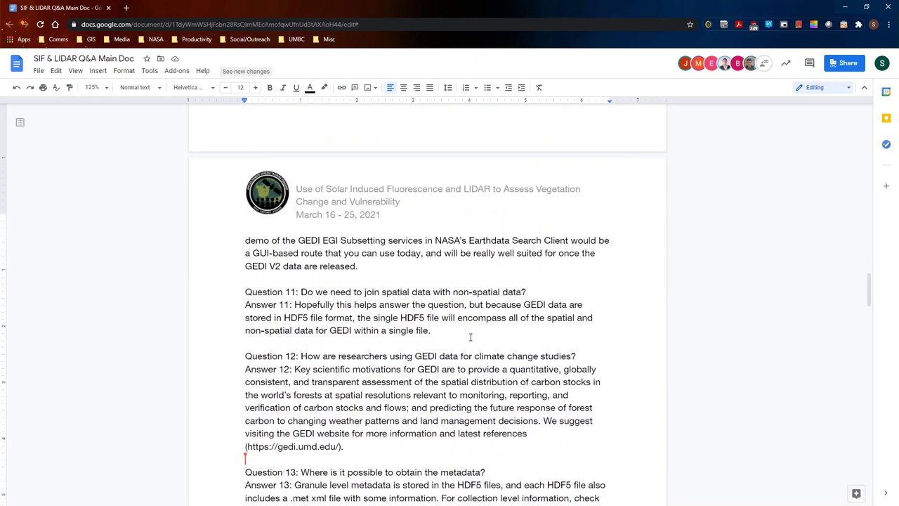
pyautogui.click(467, 335)
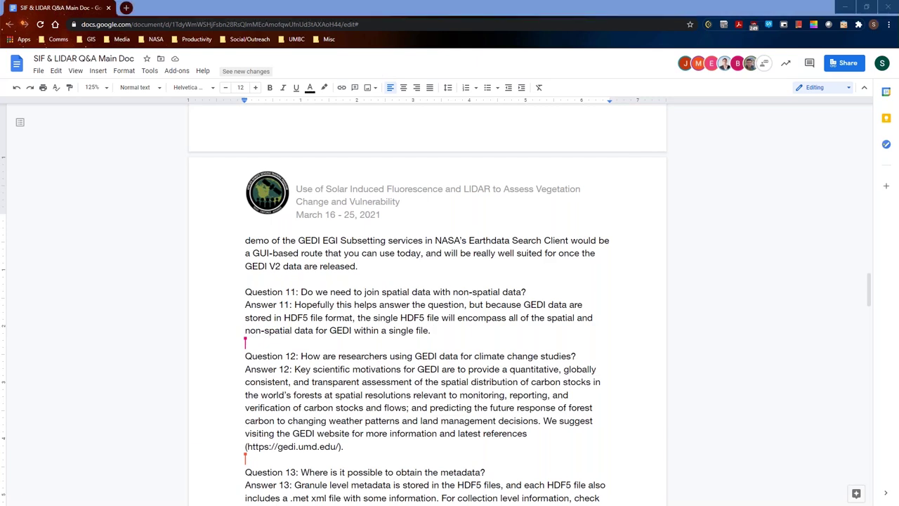
pyautogui.click(467, 336)
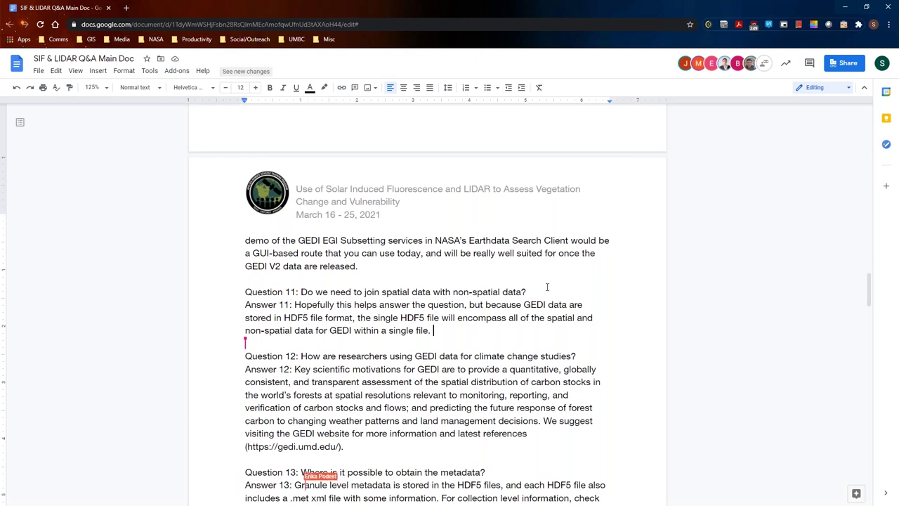
# Review Questions 12 to 16 and their answers, covering climate change studies, metadata, ground detection algorithms, mountainous terrain gaps, and the DEM datum.
pyautogui.scroll(-2, 547, 286)
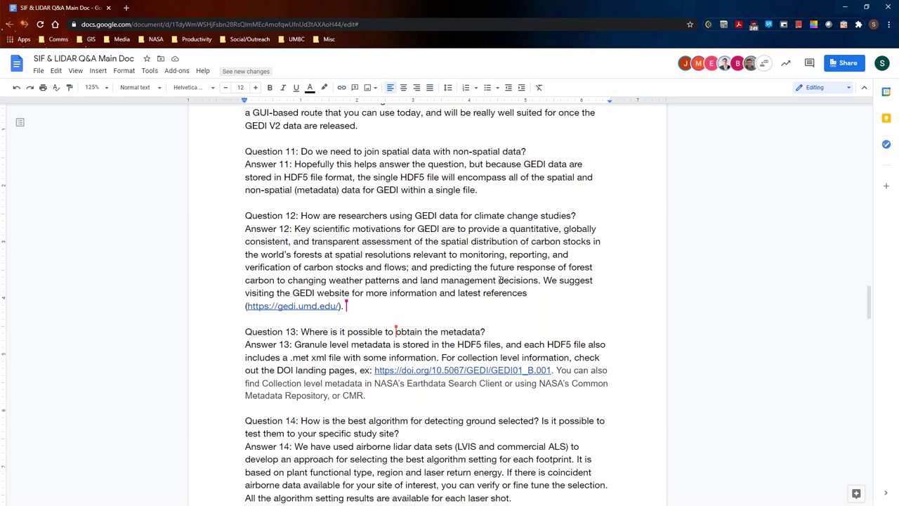
pyautogui.scroll(-3, 500, 280)
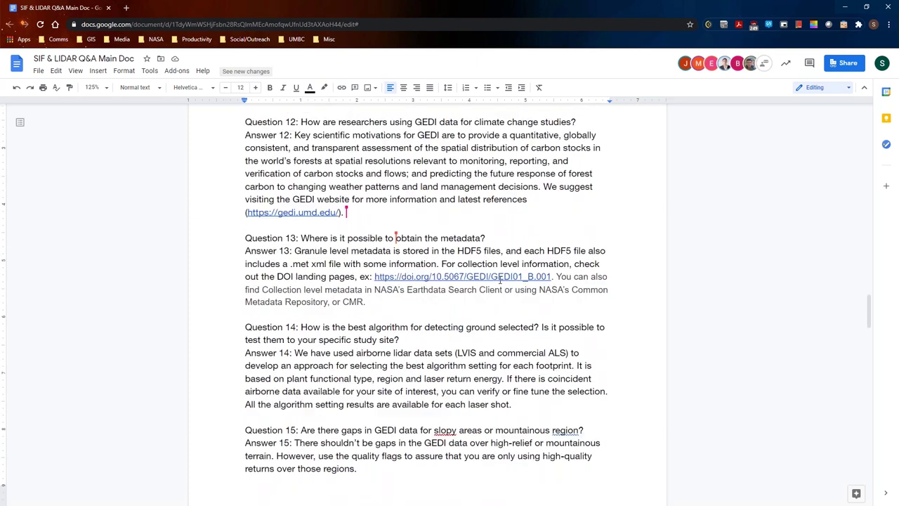
pyautogui.scroll(-1, 464, 275)
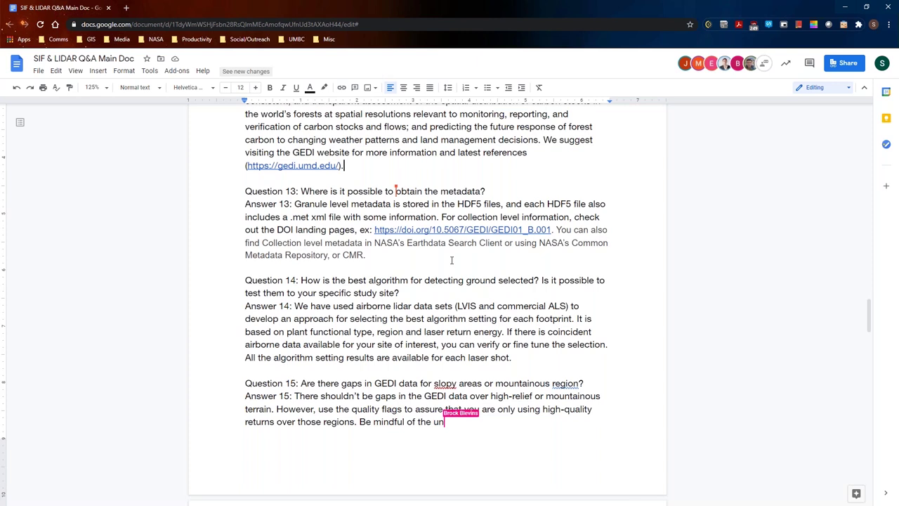
pyautogui.scroll(-2, 451, 260)
pyautogui.scroll(-1, 452, 260)
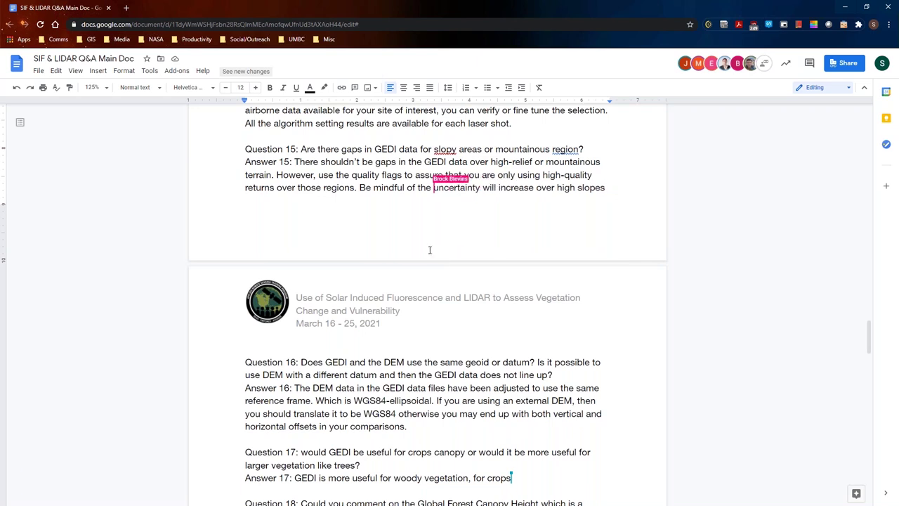
pyautogui.scroll(-1, 433, 247)
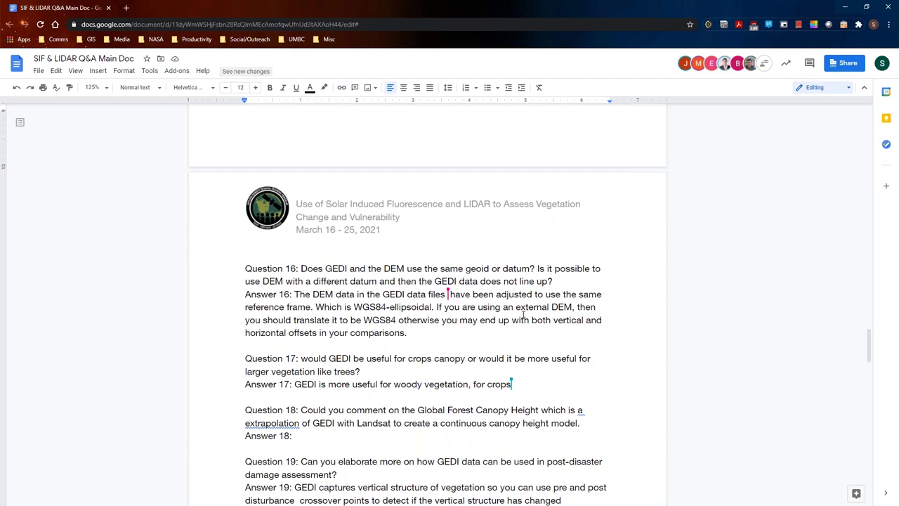
# Close the unfinished sentence in Answer 17 after "for crops" and add the sentence "It is less useful for crops.".
pyautogui.scroll(-2, 523, 316)
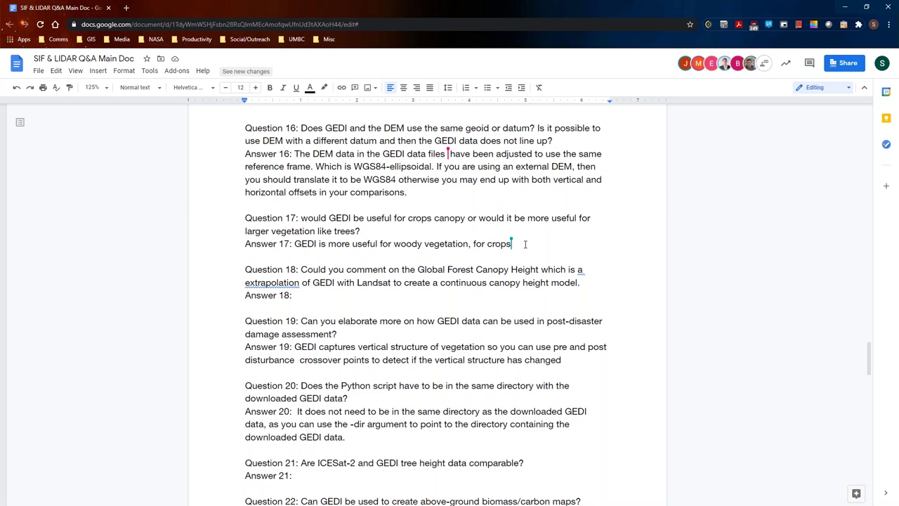
pyautogui.write(',')
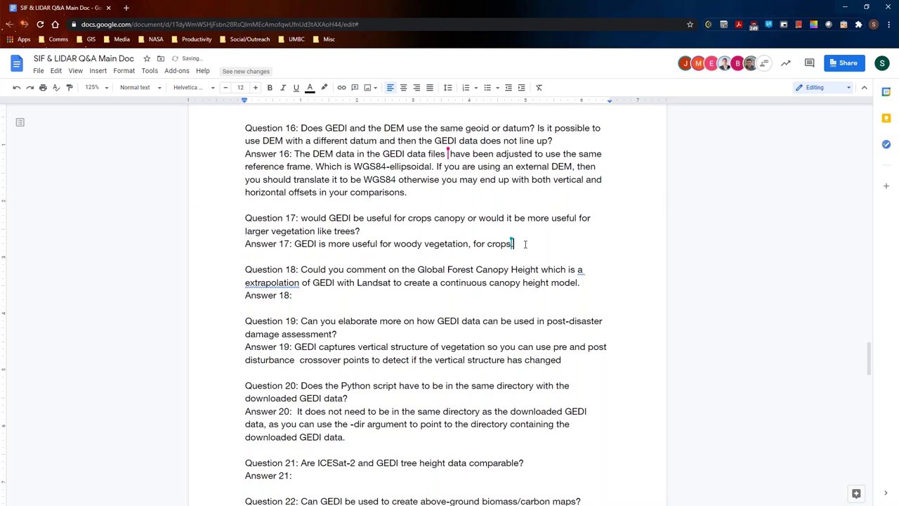
pyautogui.write(' One po')
pyautogui.press('BackSpace')
pyautogui.press('BackSpace')
pyautogui.press('BackSpace')
pyautogui.press('BackSpace')
pyautogui.press('BackSpace')
pyautogui.press('BackSpace')
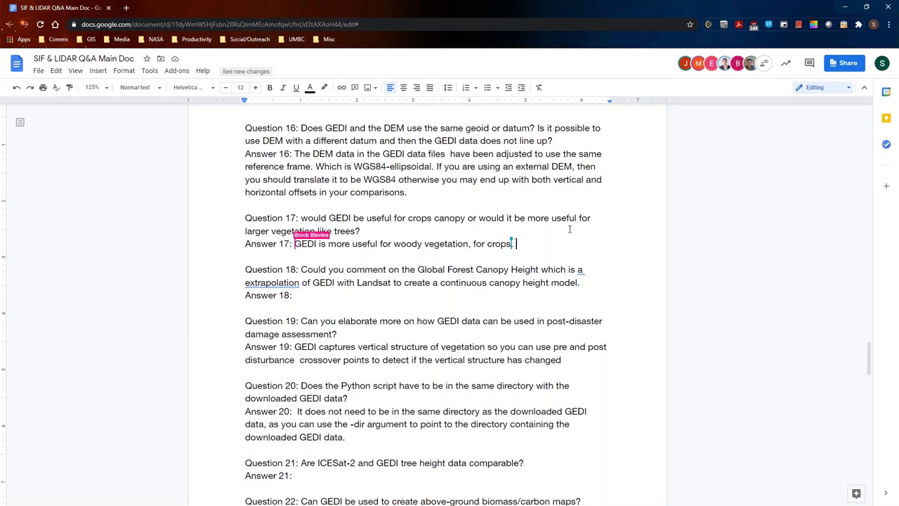
pyautogui.write('It is less u')
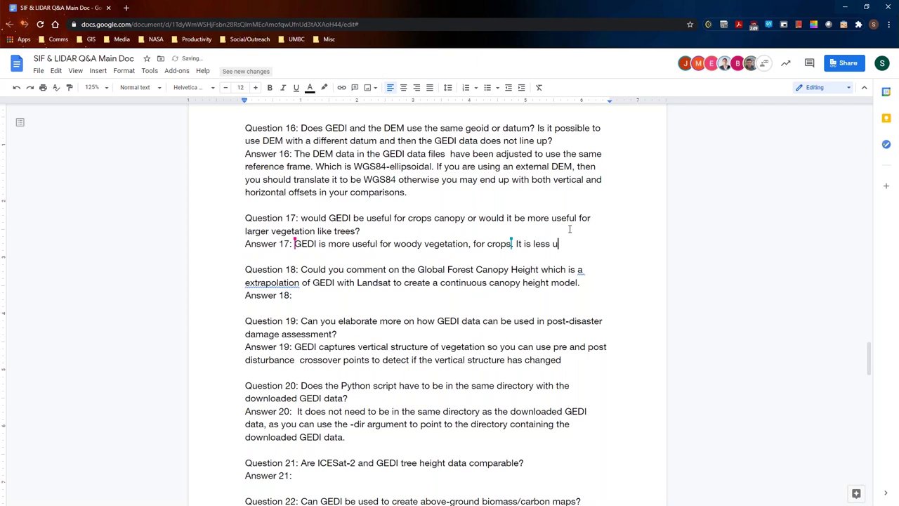
pyautogui.write('seful for cro')
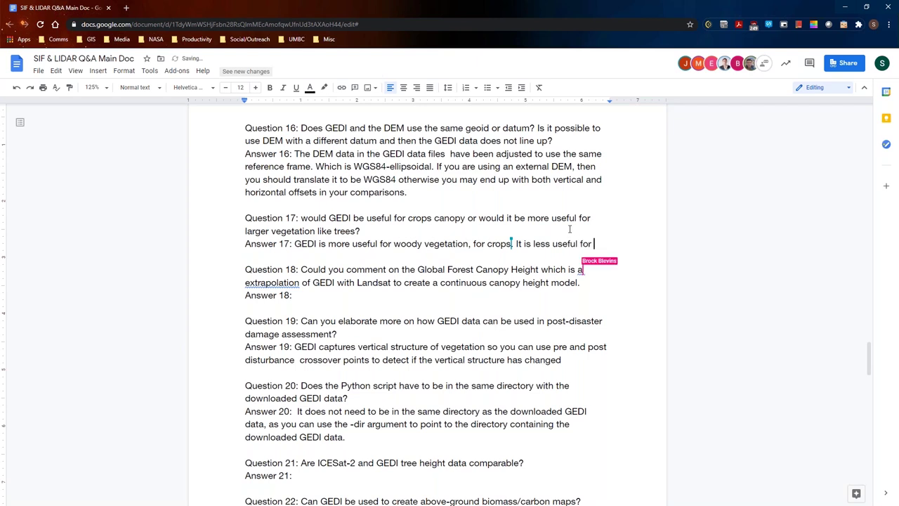
pyautogui.write('ps.')
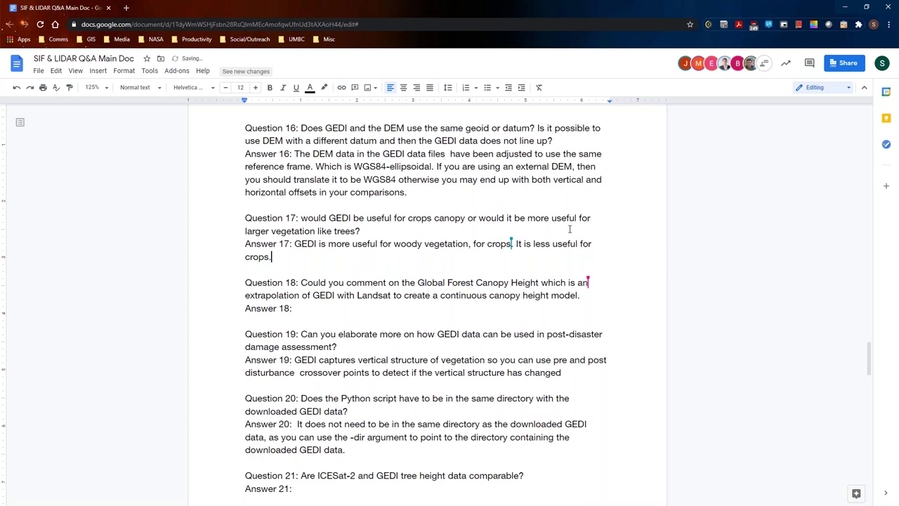
# Begin Answer 18 with the sentence "That was lead by the GLAD team at UMD.".
pyautogui.scroll(-3, 487, 261)
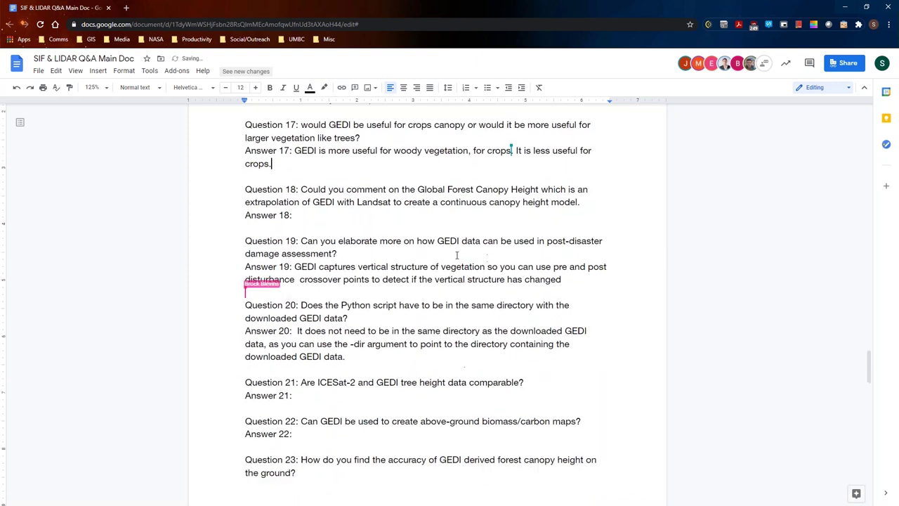
pyautogui.click(402, 216)
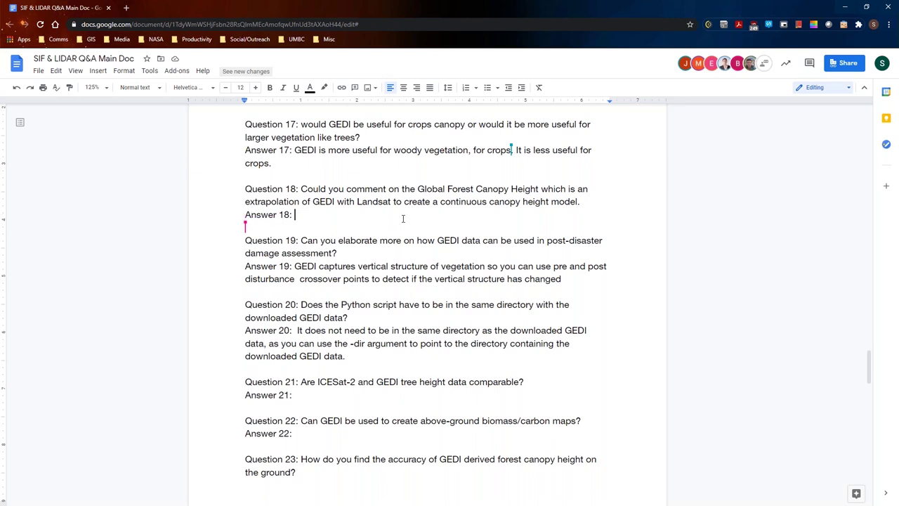
pyautogui.write('That was le')
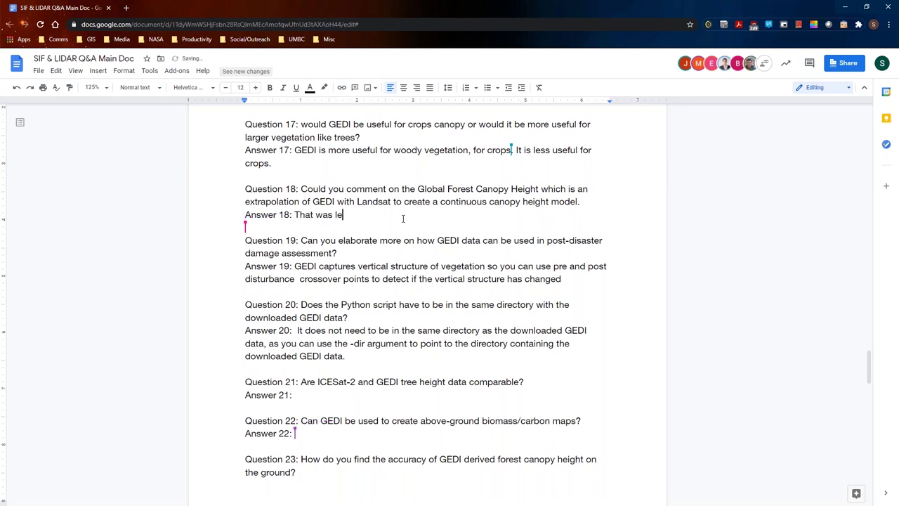
pyautogui.write('ad by th')
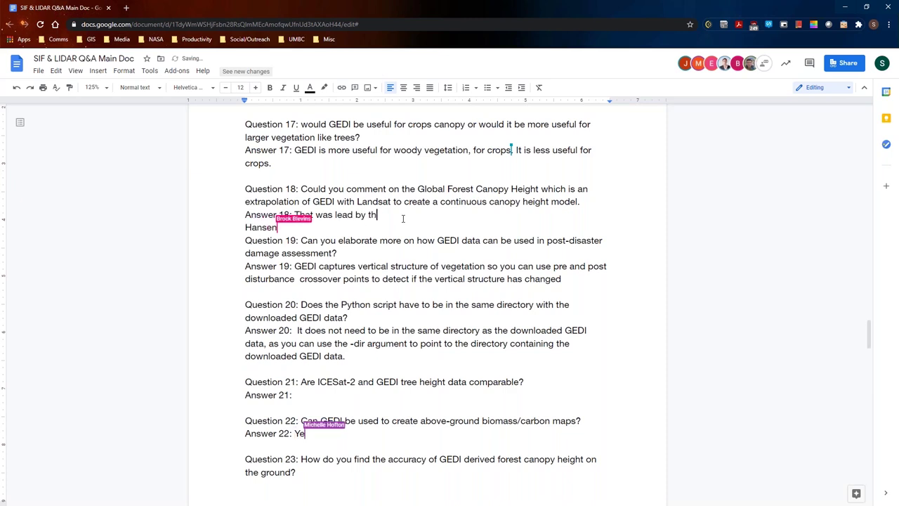
pyautogui.write('e GLAD ')
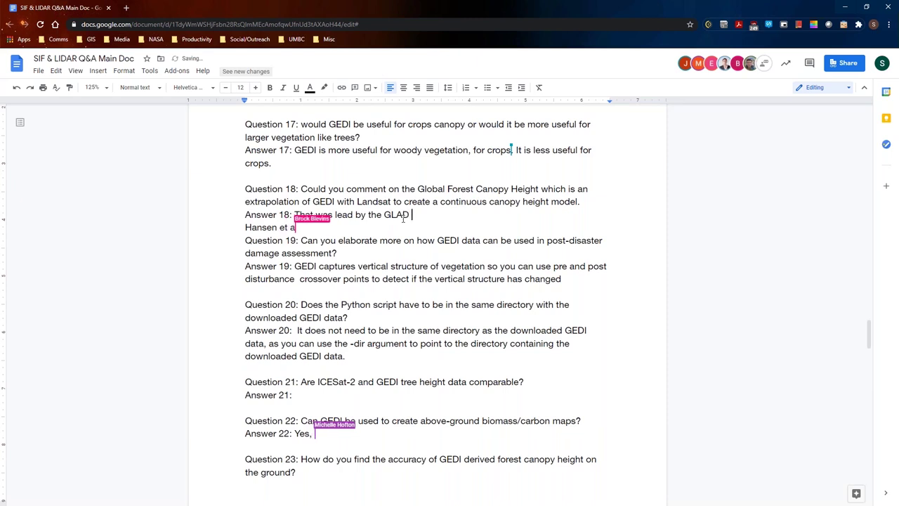
pyautogui.write('team at ')
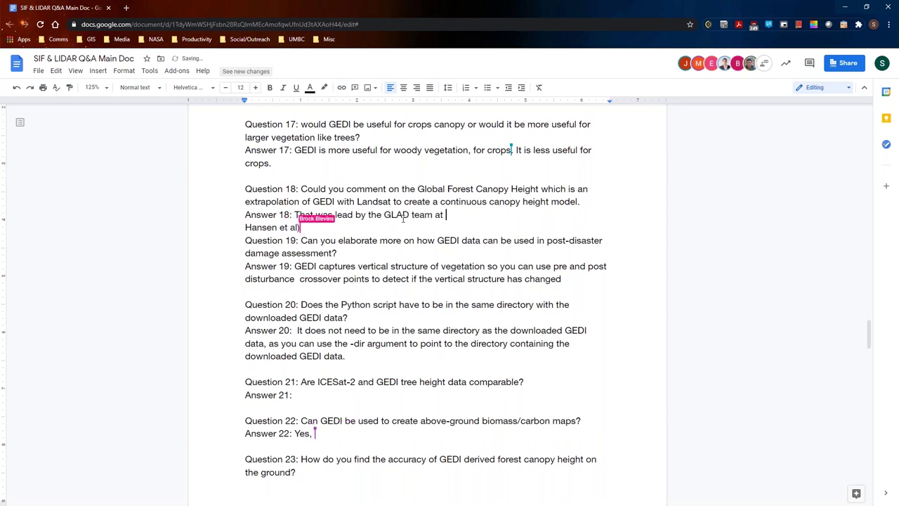
pyautogui.write('UMD.')
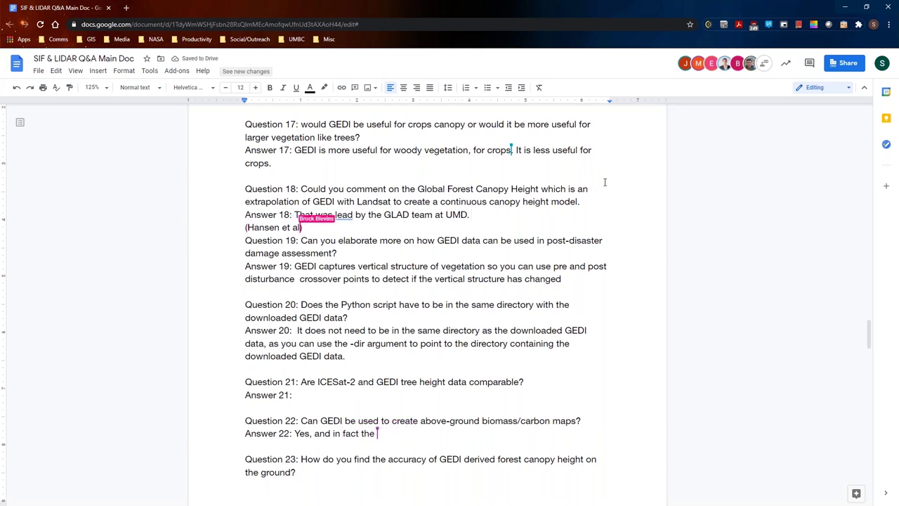
# Add the sentence "There are limitations, with saturation above 30m height." to Answer 18.
pyautogui.write('There  are')
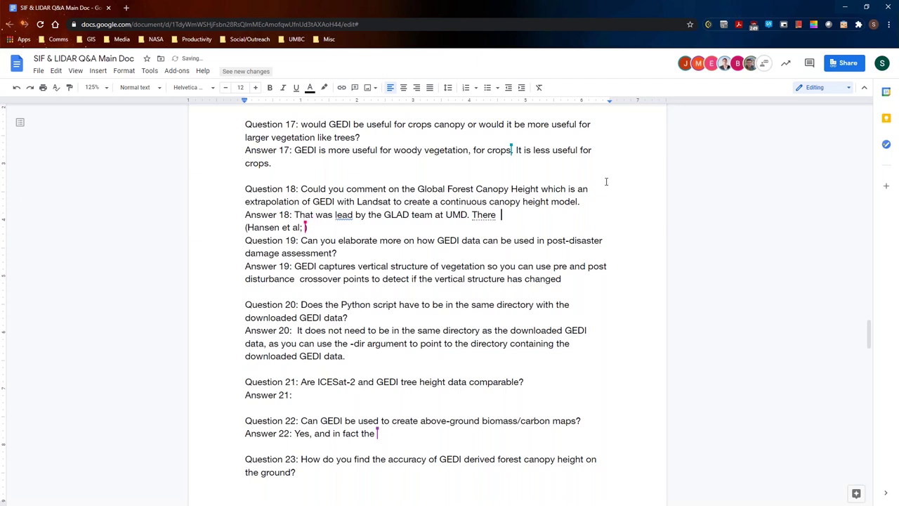
pyautogui.press('BackSpace')
pyautogui.press('BackSpace')
pyautogui.press('BackSpace')
pyautogui.press('BackSpace')
pyautogui.write('are ')
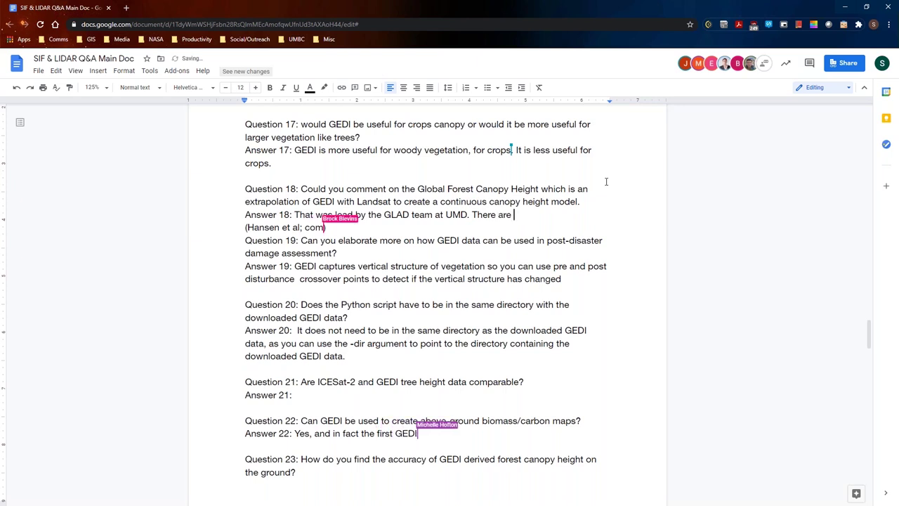
pyautogui.write('limitat')
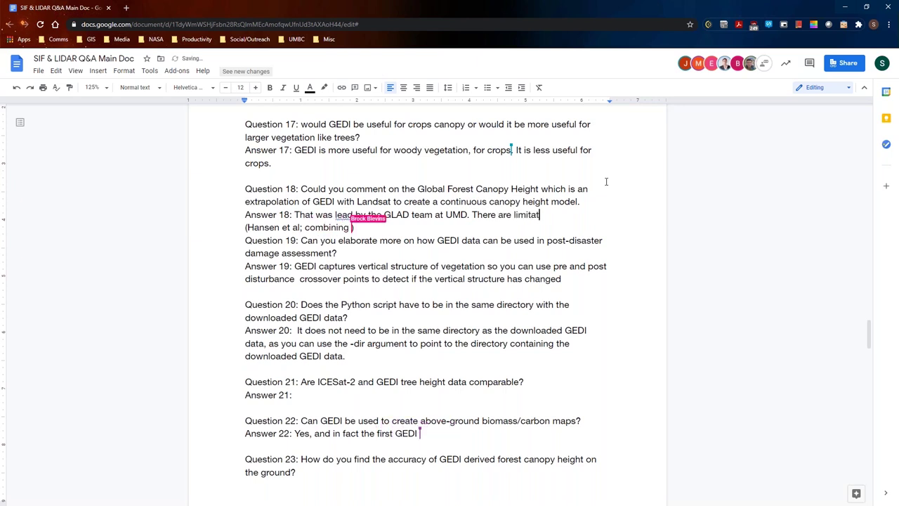
pyautogui.write('ions')
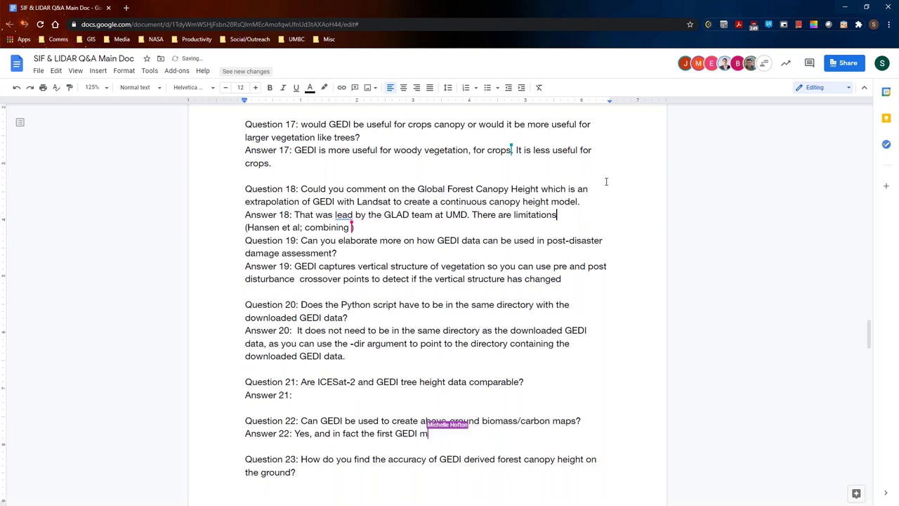
pyautogui.write(', with s')
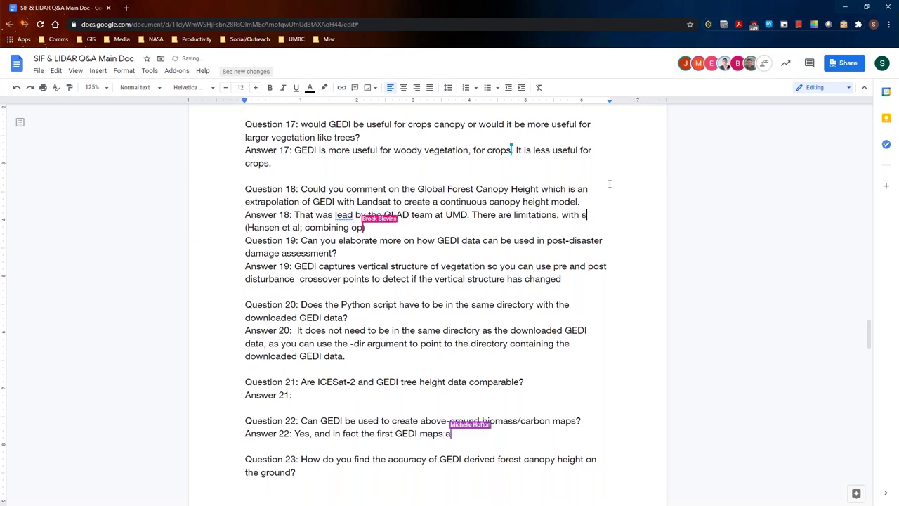
pyautogui.write('aturation ab')
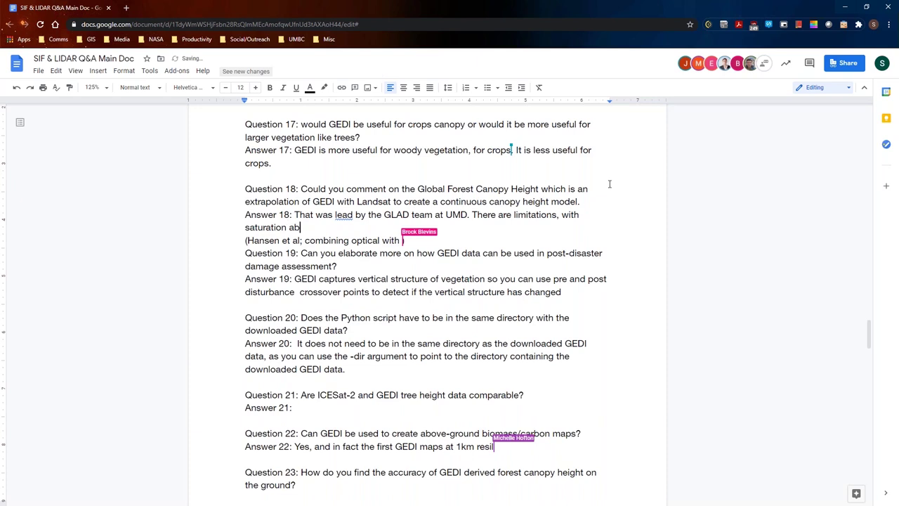
pyautogui.write('ove 30')
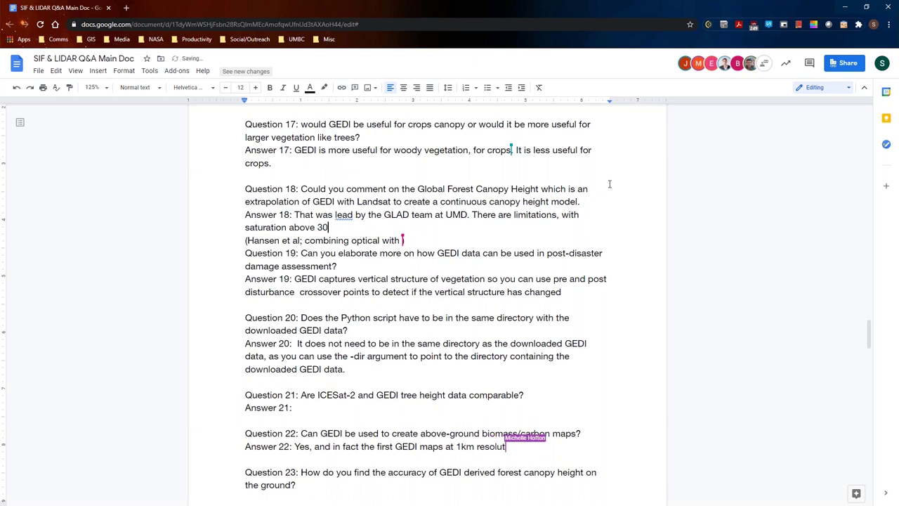
pyautogui.write('m height.')
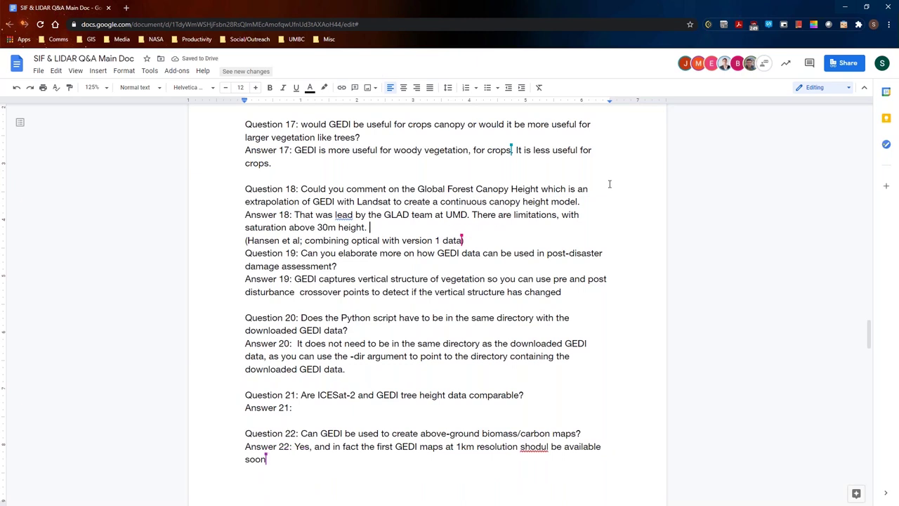
# Correct the misspelled "lead" to "led" in the first sentence of Answer 18.
pyautogui.press('Up')
pyautogui.press('Left')
pyautogui.press('Left')
pyautogui.press('Left')
pyautogui.press('Left')
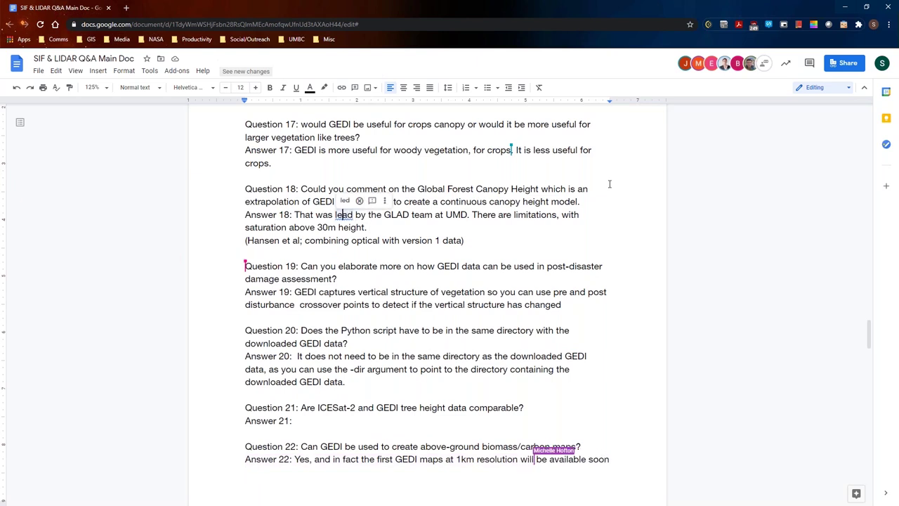
pyautogui.press('Right')
pyautogui.press('BackSpace')
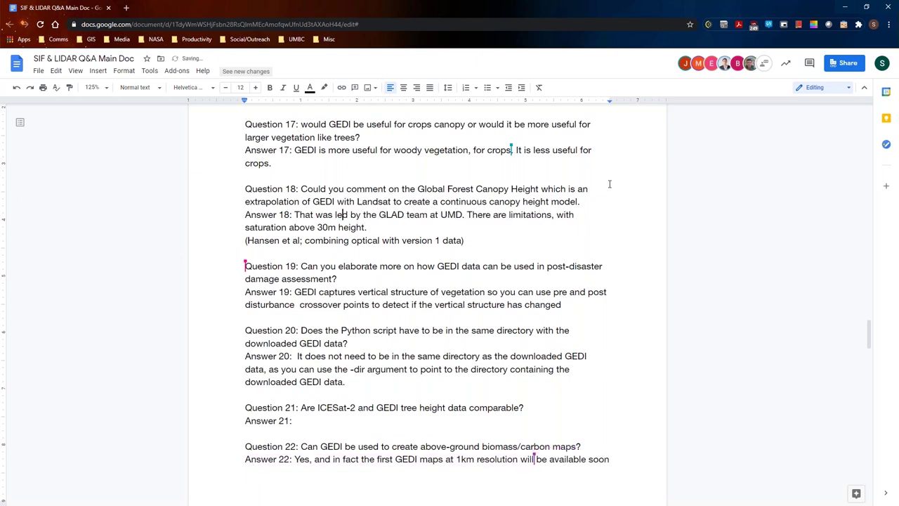
# Add "I was the first demo of combining GEDI with Landsat." after the saturation sentence in Answer 18.
pyautogui.click(388, 229)
pyautogui.write('I was the first demo of combining ')
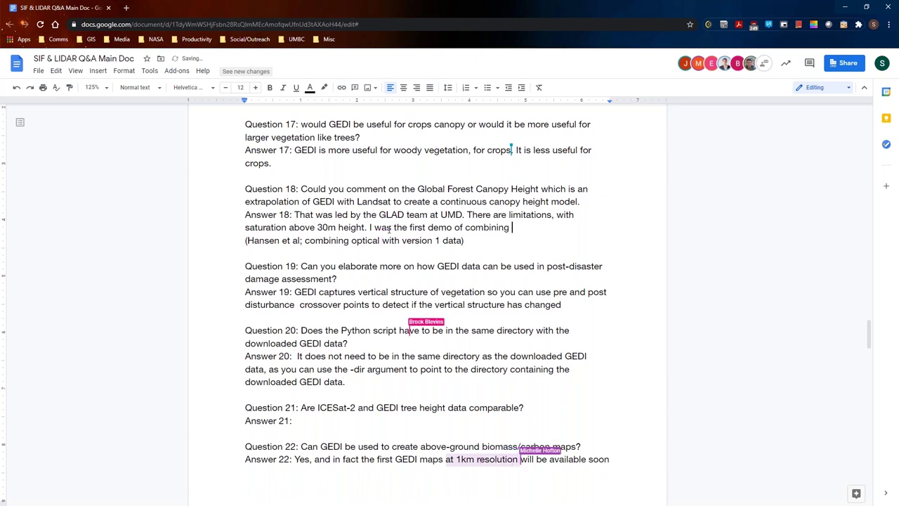
pyautogui.write('GEDI with')
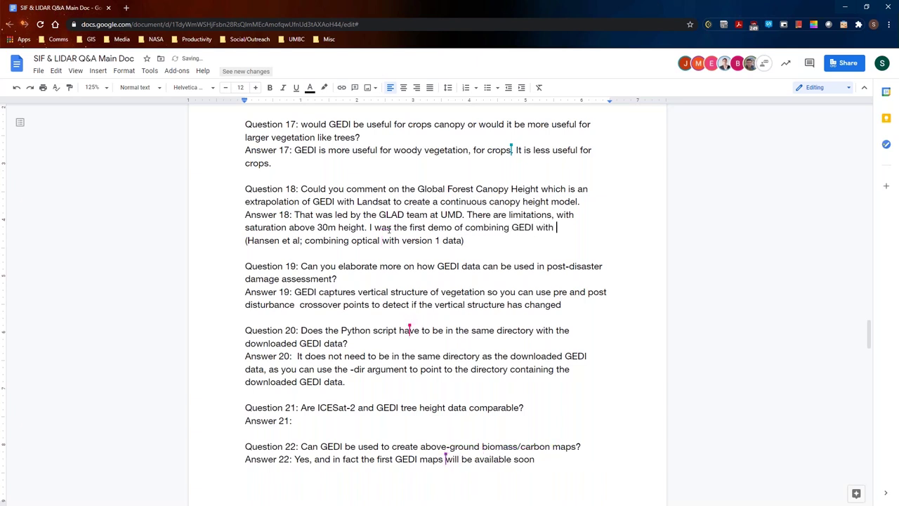
pyautogui.write(' Land (Hans')
pyautogui.press('BackSpace')
pyautogui.press('BackSpace')
pyautogui.press('BackSpace')
pyautogui.write('ndsat.')
# Close Answer 19 with a period after "has changed" and correct "I was" to "It was" in Answer 18.
pyautogui.click(581, 307)
pyautogui.scroll(-1, 599, 283)
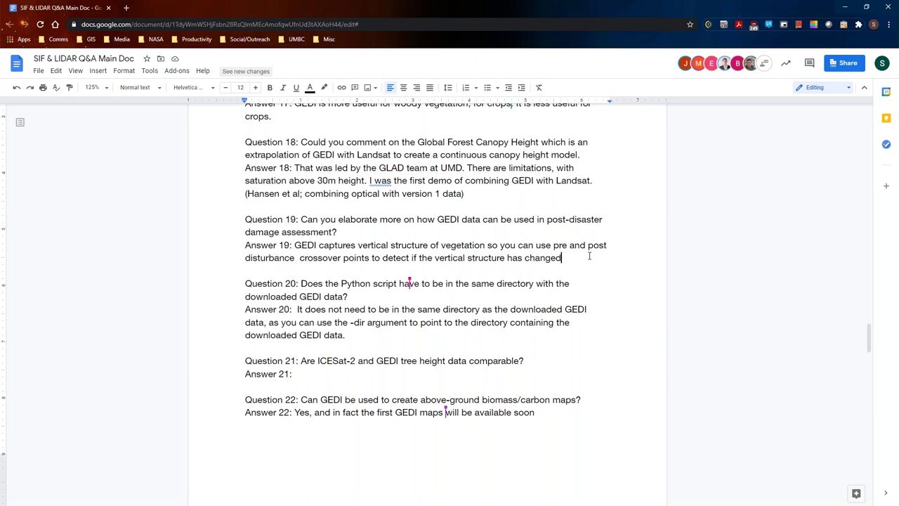
pyautogui.write('.')
pyautogui.click(370, 181)
pyautogui.write('t')
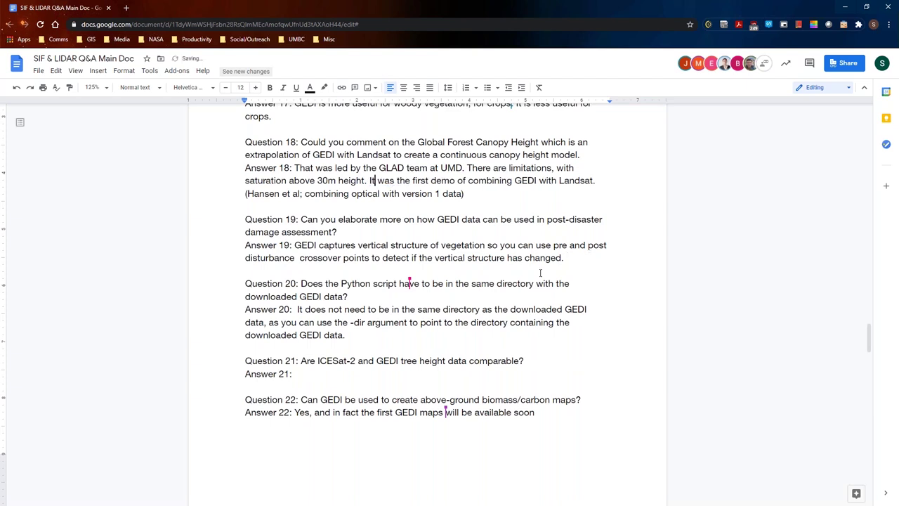
# Add the sentence "Other changes like topographical changes can be assessed." to the end of Answer 19.
pyautogui.click(573, 257)
pyautogui.write('Other chang')
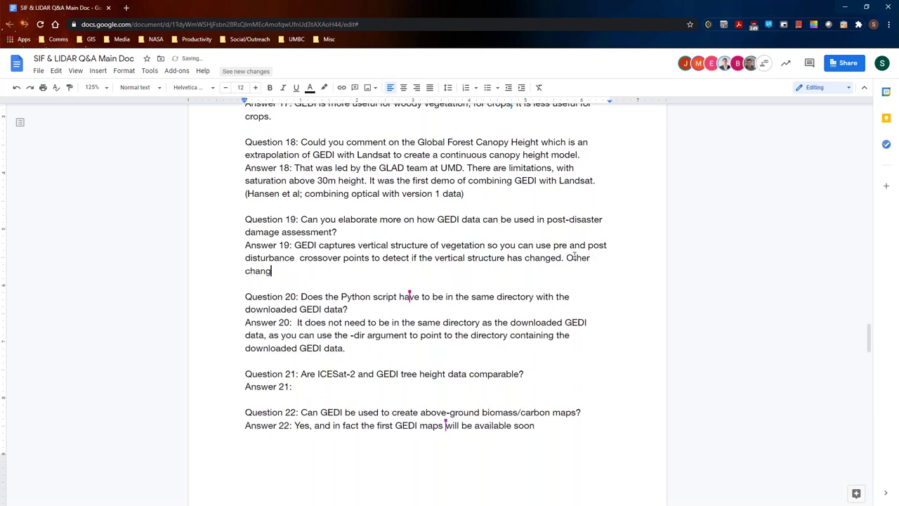
pyautogui.write('es like topographical cha')
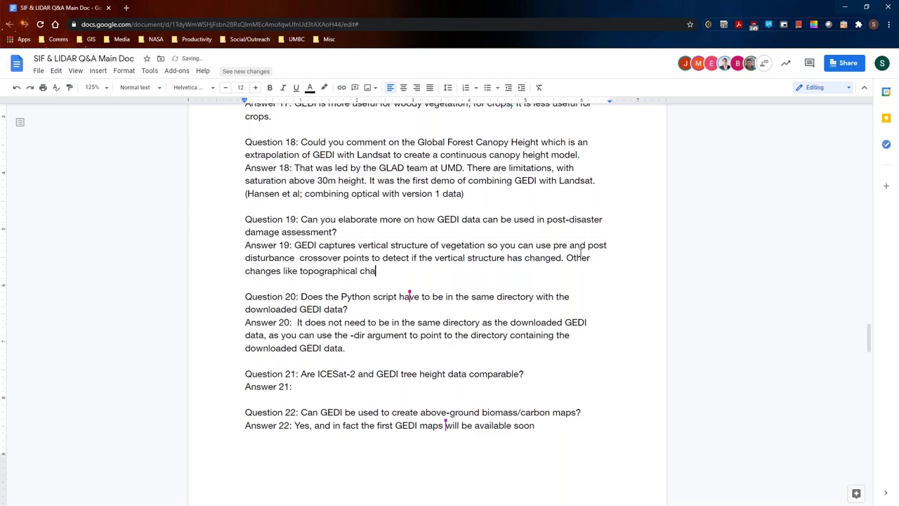
pyautogui.write('nges can be assessed.')
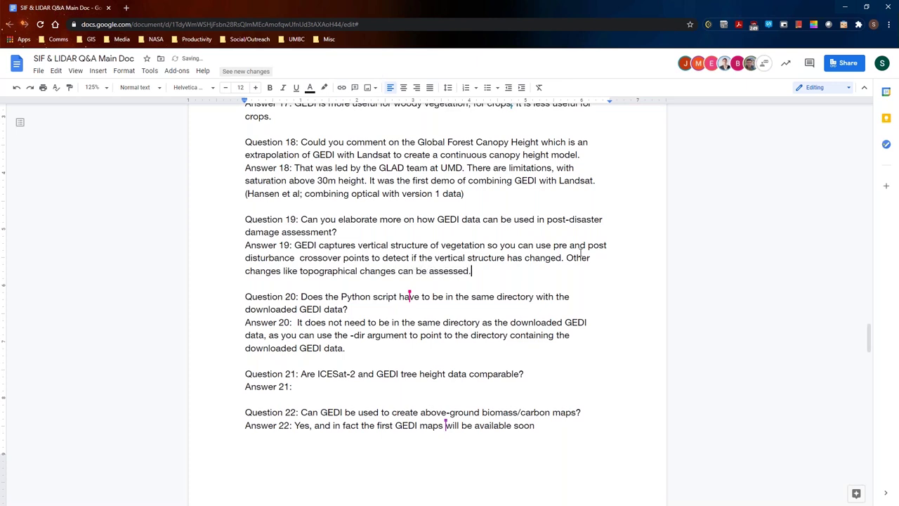
# Begin Answer 21 with "GEDI is designed to measure tree height. ICESat-2".
pyautogui.click(394, 335)
pyautogui.click(392, 347)
pyautogui.scroll(-3, 533, 254)
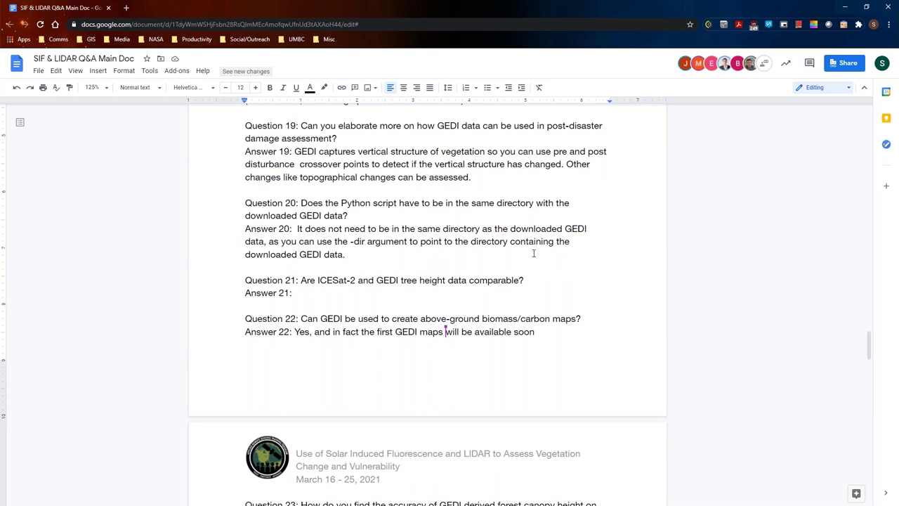
pyautogui.click(316, 293)
pyautogui.scroll(-1, 571, 263)
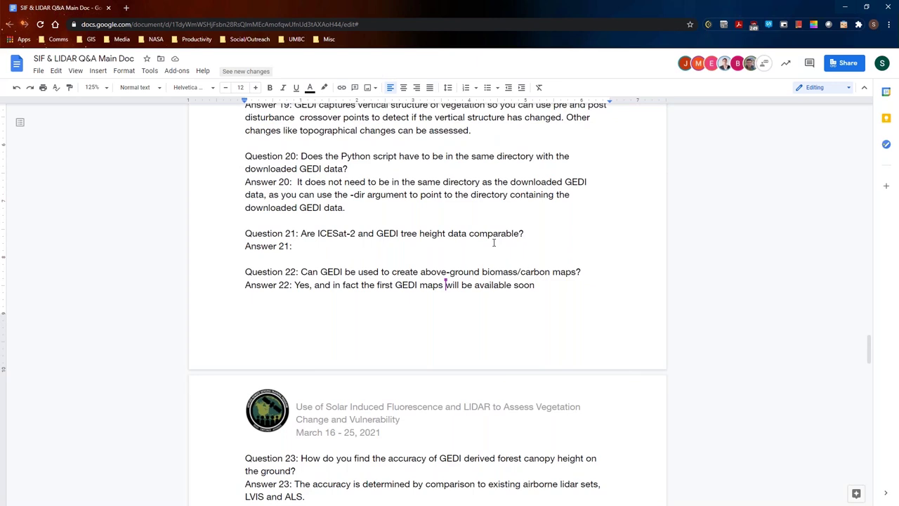
pyautogui.write('GEDI is design')
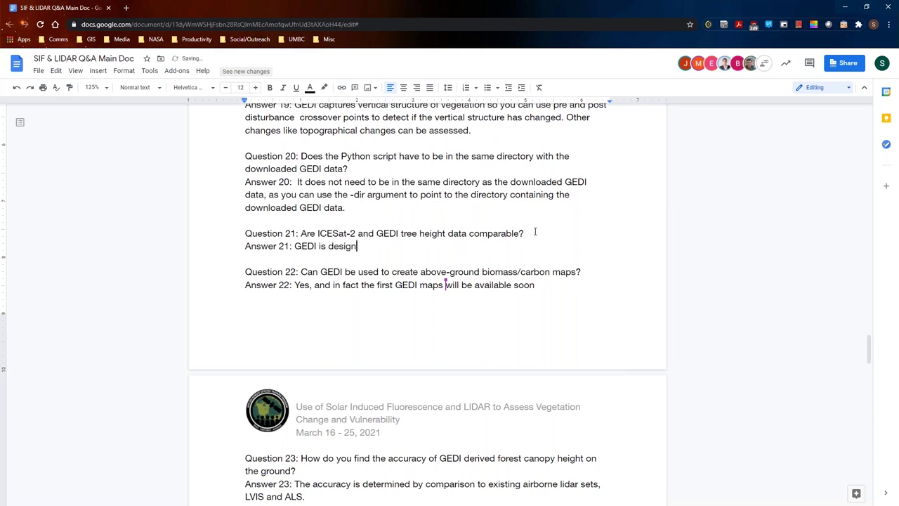
pyautogui.write('ed to measure tree he')
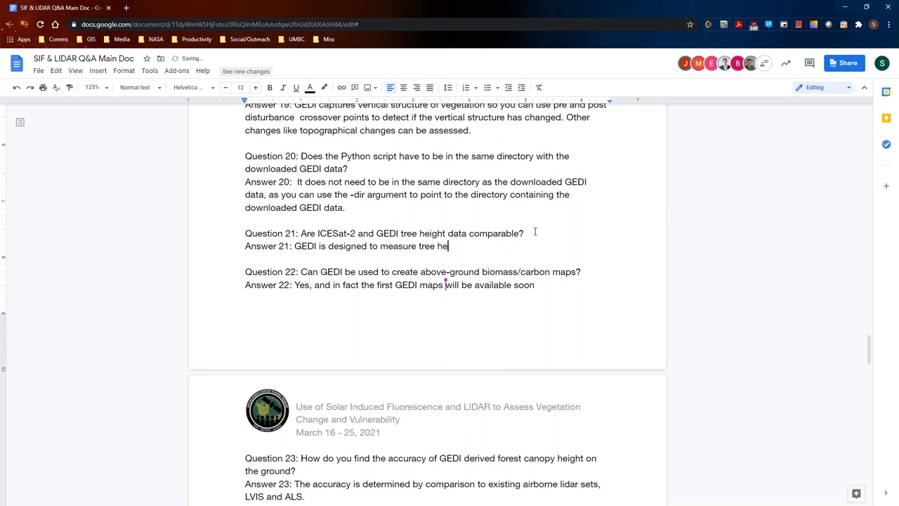
pyautogui.write('ight. ICESA')
pyautogui.press('BackSpace')
pyautogui.write('asure tree height. ICESat-2 ')
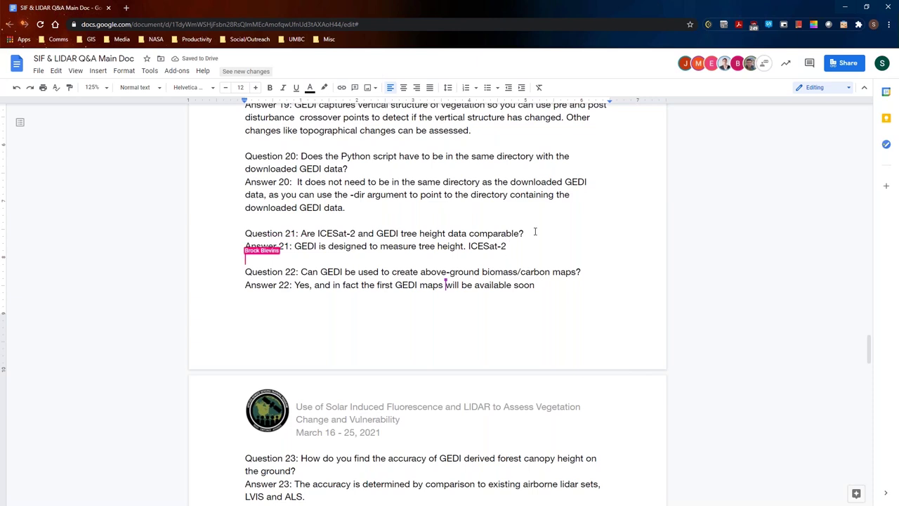
# Continue the ICESat-2 sentence in Answer 21 with "and GEDI measure in different way with".
pyautogui.write('and GEDI ')
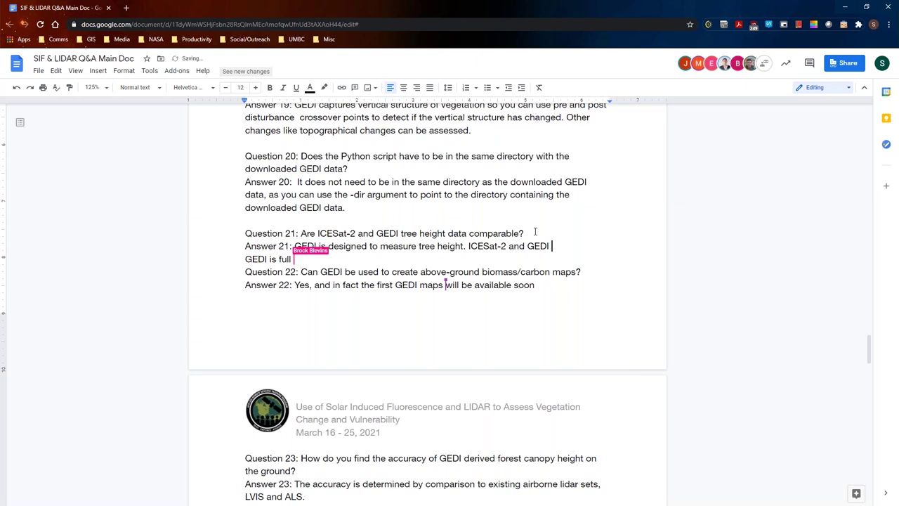
pyautogui.write('measure in ')
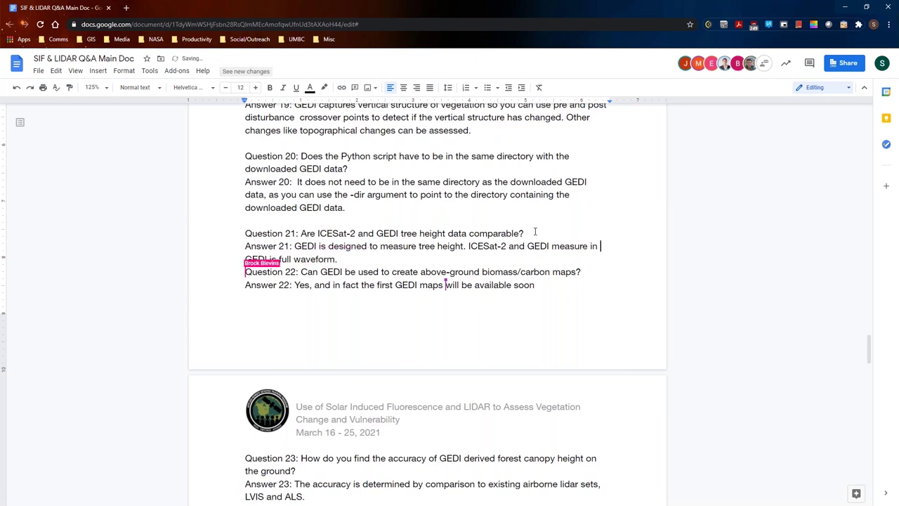
pyautogui.write('differen')
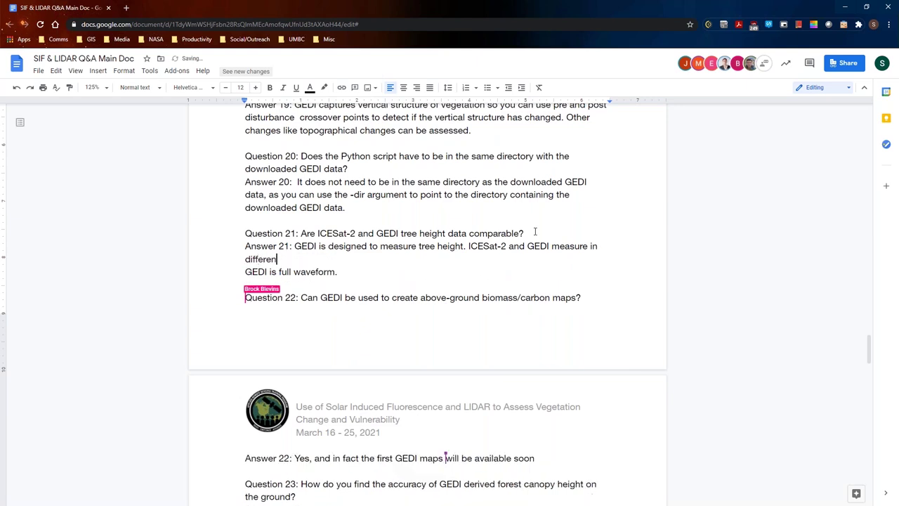
pyautogui.write('t was')
pyautogui.press('BackSpace')
pyautogui.press('BackSpace')
pyautogui.write('y ')
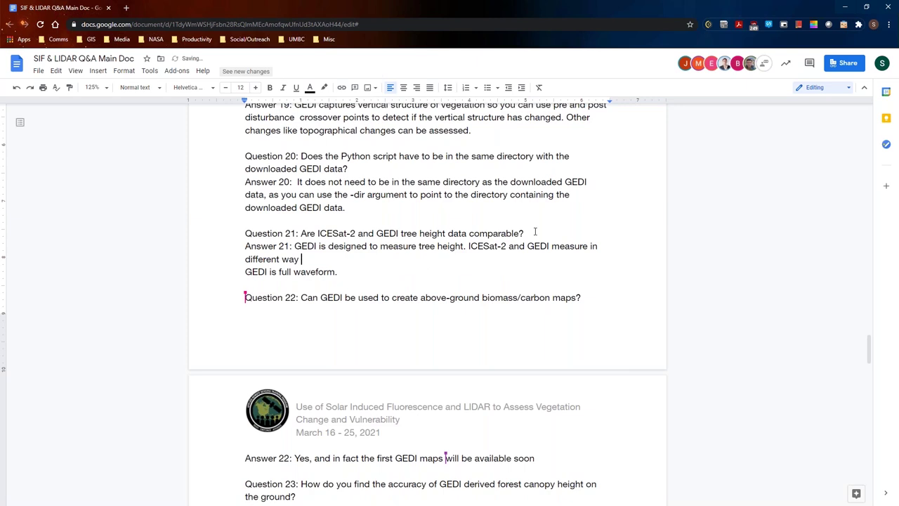
pyautogui.write('with')
# Move the separate line "GEDI is full waveform." up to follow "different way with" in Answer 21.
pyautogui.moveTo(337, 269); pyautogui.dragTo(244, 275)
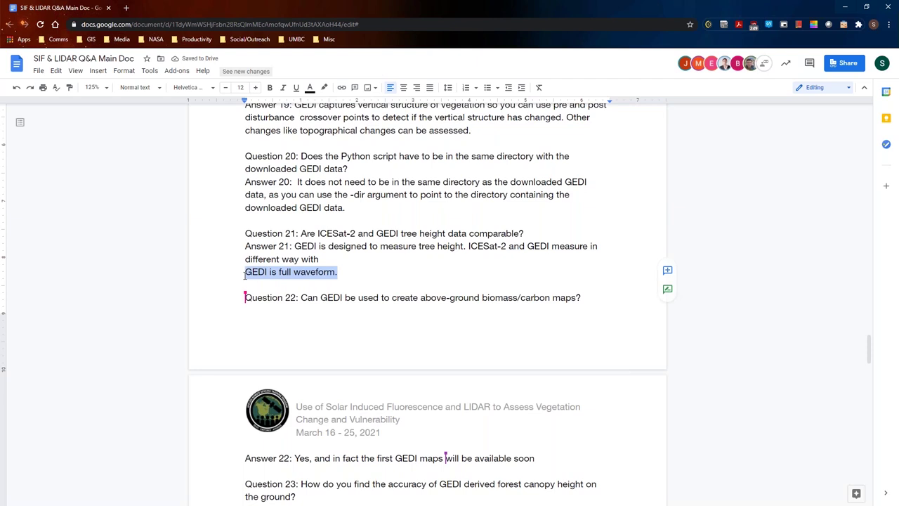
pyautogui.hotkey('ctrl', 'x')
pyautogui.click(368, 261)
pyautogui.hotkey('ctrl', 'v')
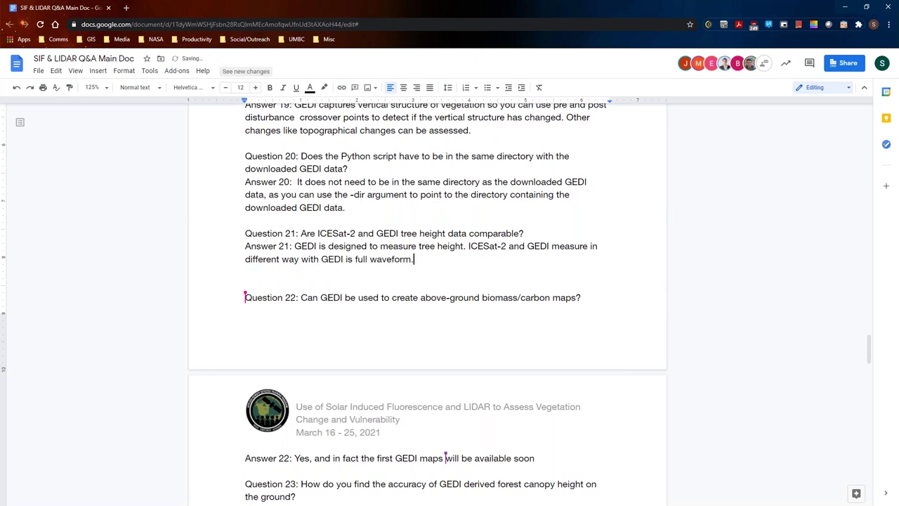
# Replace "is" with "being" and change "way" to "ways" in the ICESat-2 sentence of Answer 21.
pyautogui.doubleClick(348, 260)
pyautogui.write('being')
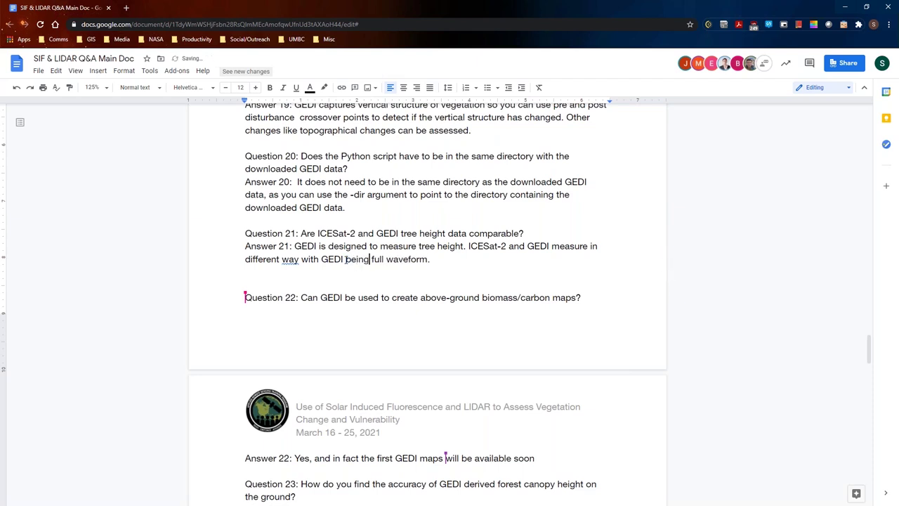
pyautogui.click(298, 259)
pyautogui.write('s')
# End Answer 21 with "Stay tuned!" and delete the extra blank line before Question 22.
pyautogui.click(461, 261)
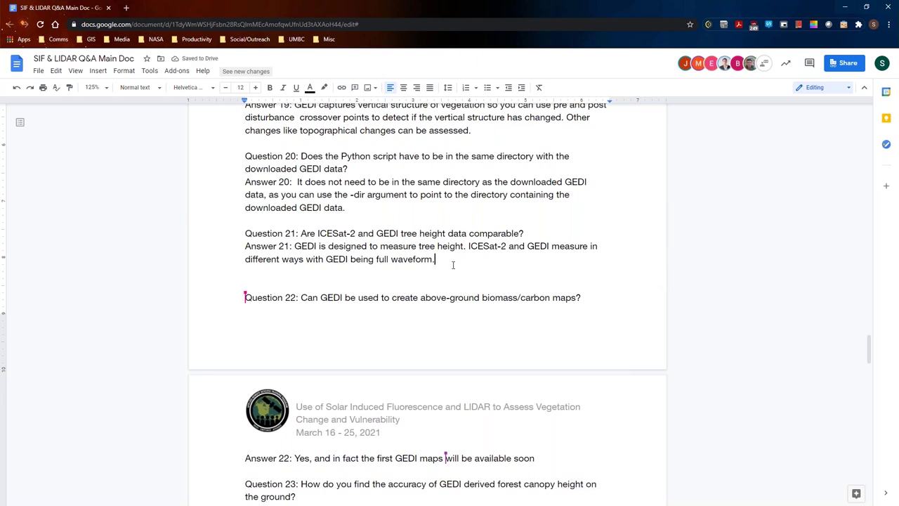
pyautogui.write('Stay tuned!')
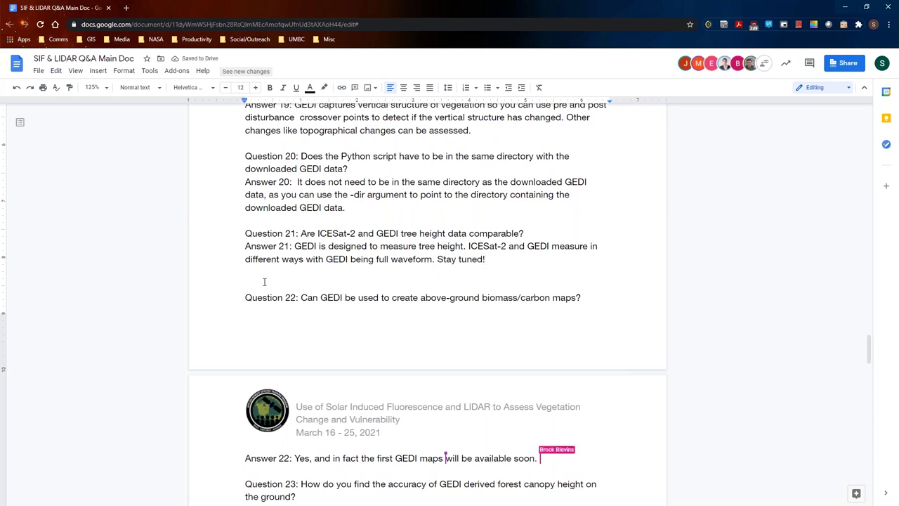
pyautogui.press('Down')
pyautogui.press('BackSpace')
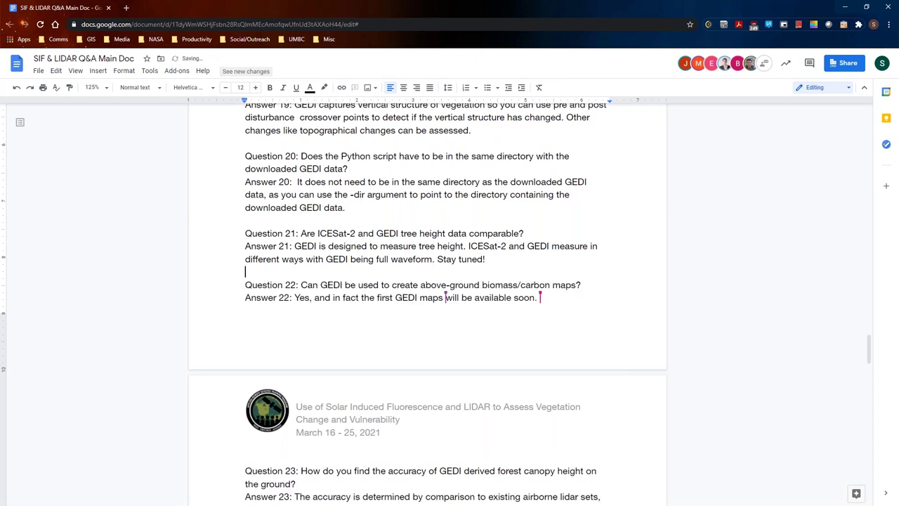
pyautogui.click(496, 257)
# Add the sentence "This is a primary objective of the GEDI mission." to the end of Answer 22.
pyautogui.scroll(-1, 500, 267)
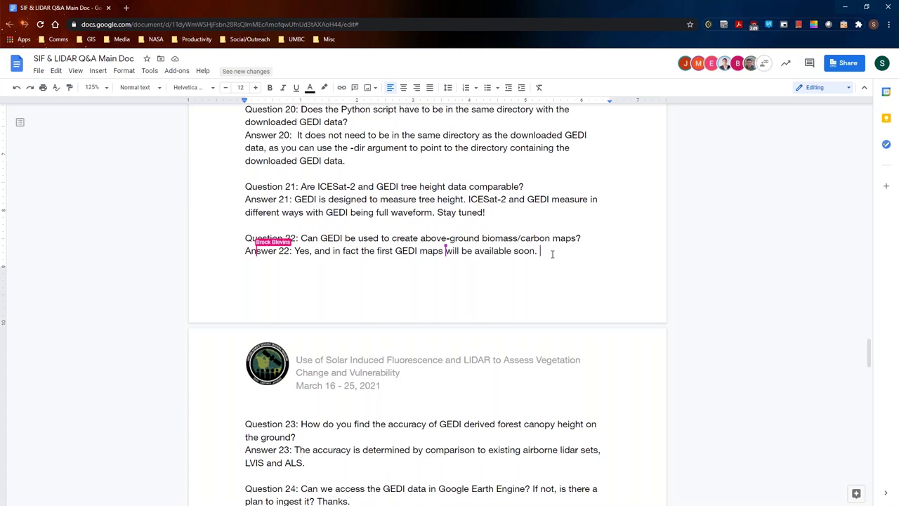
pyautogui.write('This is primary sc')
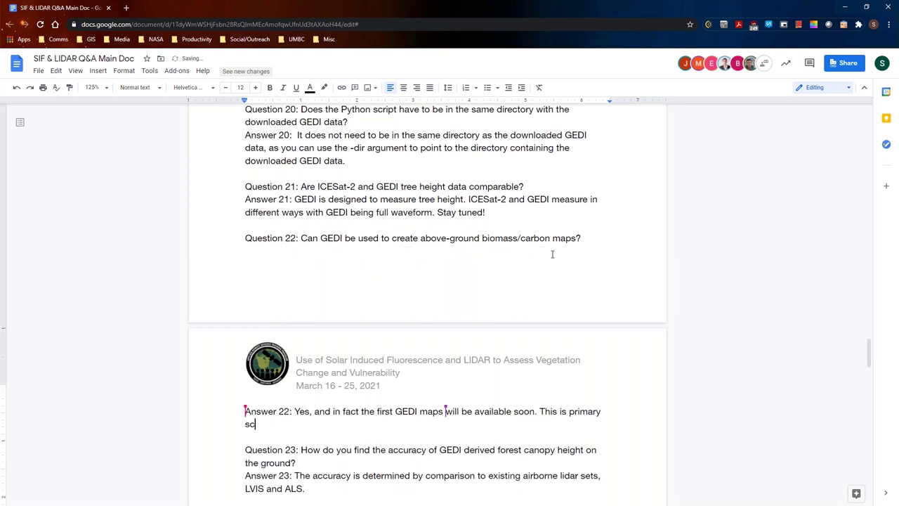
pyautogui.press('BackSpace')
pyautogui.press('BackSpace')
pyautogui.write('objective of the GEDI ')
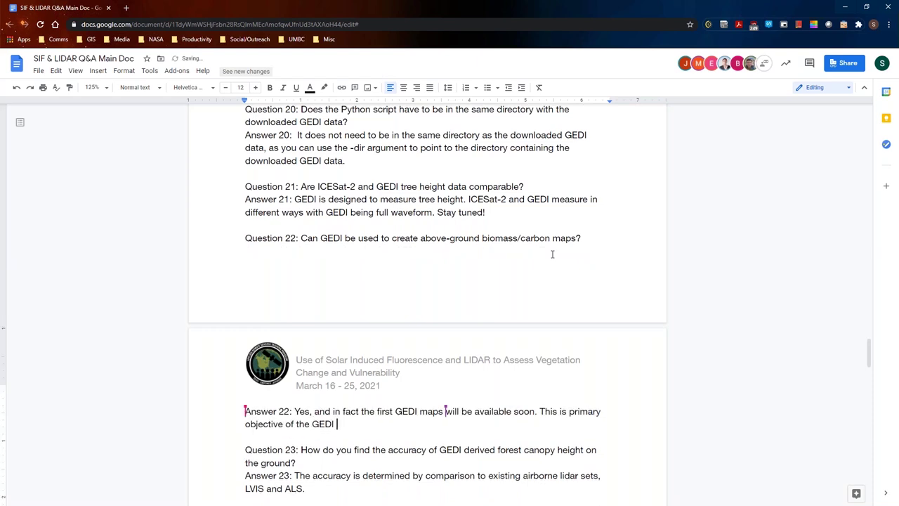
pyautogui.write('mis')
pyautogui.press('BackSpace')
pyautogui.write('ssion.')
pyautogui.click(566, 411)
pyautogui.write('a')
pyautogui.click(441, 420)
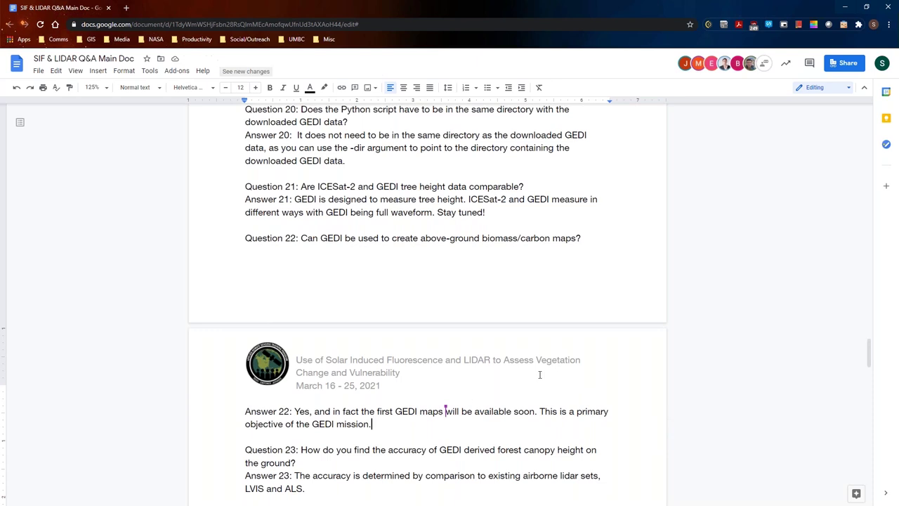
# Extend Answer 23 with "We need to account for geolocation errors as well. We will provide links.".
pyautogui.scroll(-1, 445, 401)
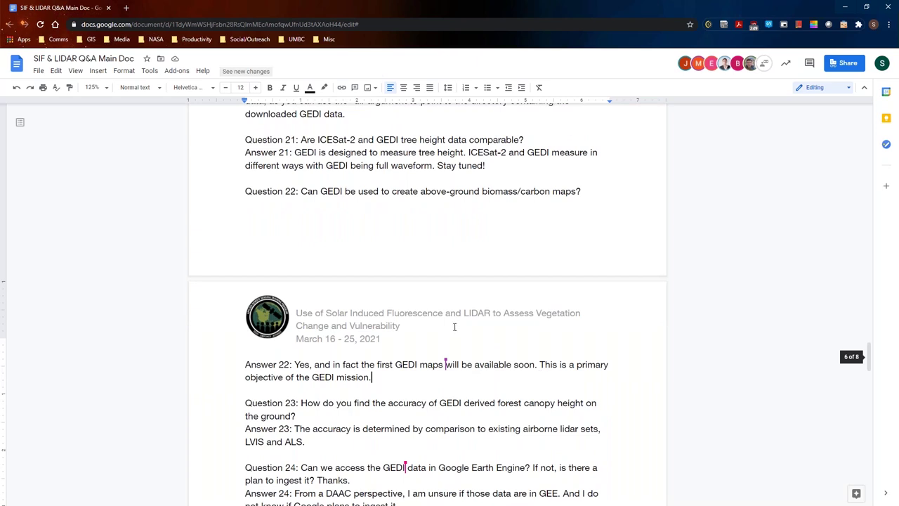
pyautogui.click(340, 436)
pyautogui.scroll(-3, 467, 345)
pyautogui.scroll(-2, 466, 347)
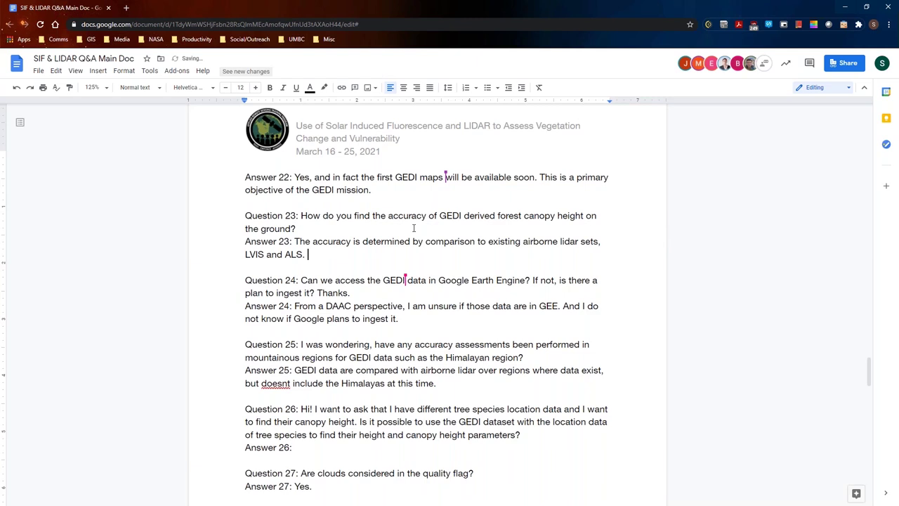
pyautogui.write('We need to account for geolocation')
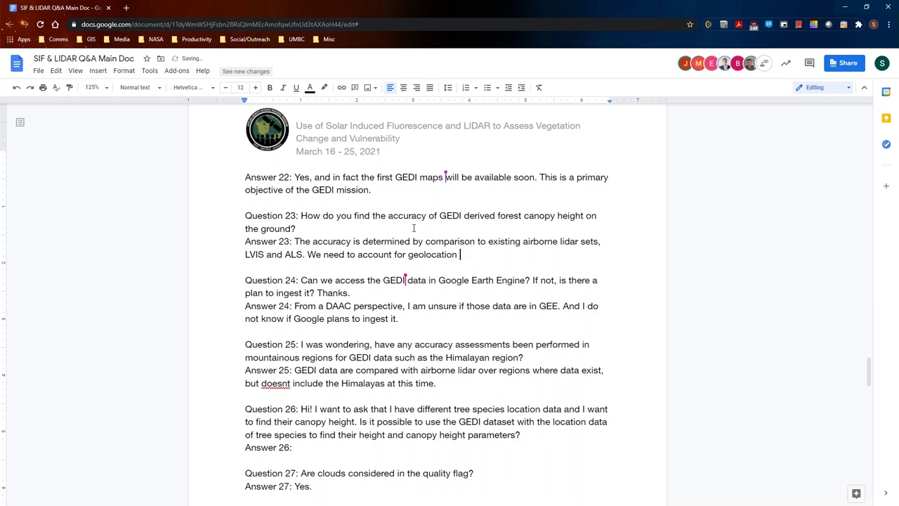
pyautogui.write(' er')
pyautogui.press('BackSpace')
pyautogui.press('BackSpace')
pyautogui.write('erroe')
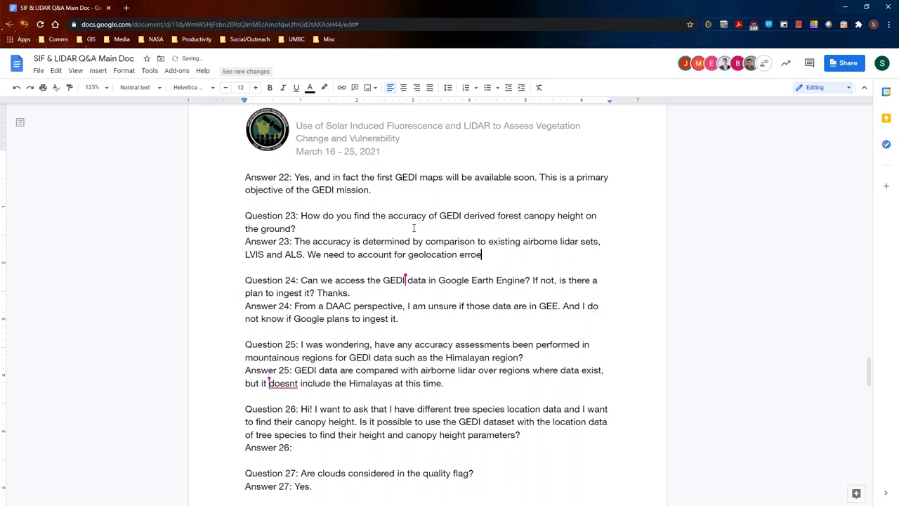
pyautogui.press('BackSpace')
pyautogui.write('r as well. We will provide links.')
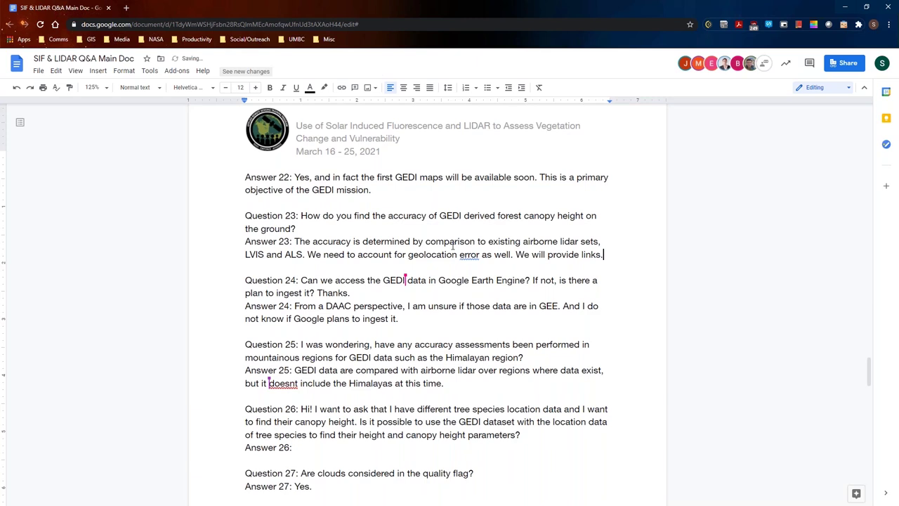
pyautogui.click(480, 257)
pyautogui.write('s')
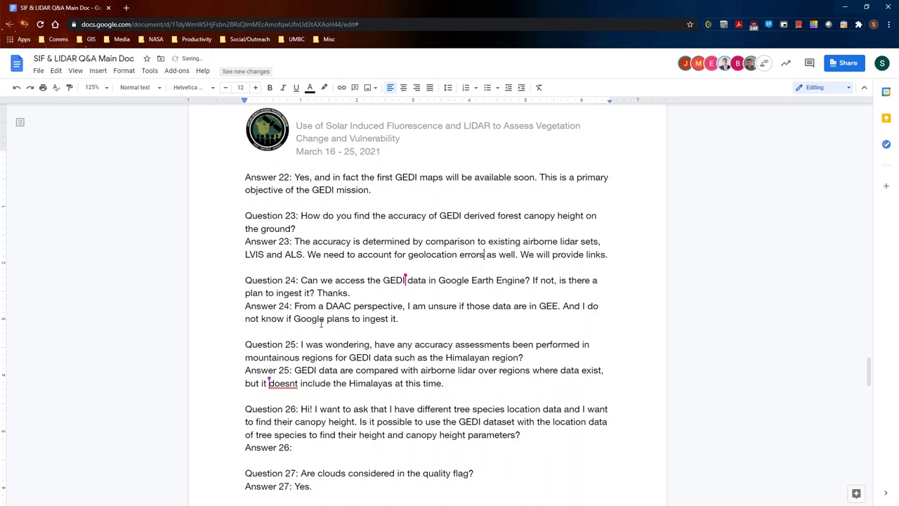
# Continue Answer 24 with "There may be a derived GEDI dataset in GEE".
pyautogui.click(399, 308)
pyautogui.scroll(-2, 412, 320)
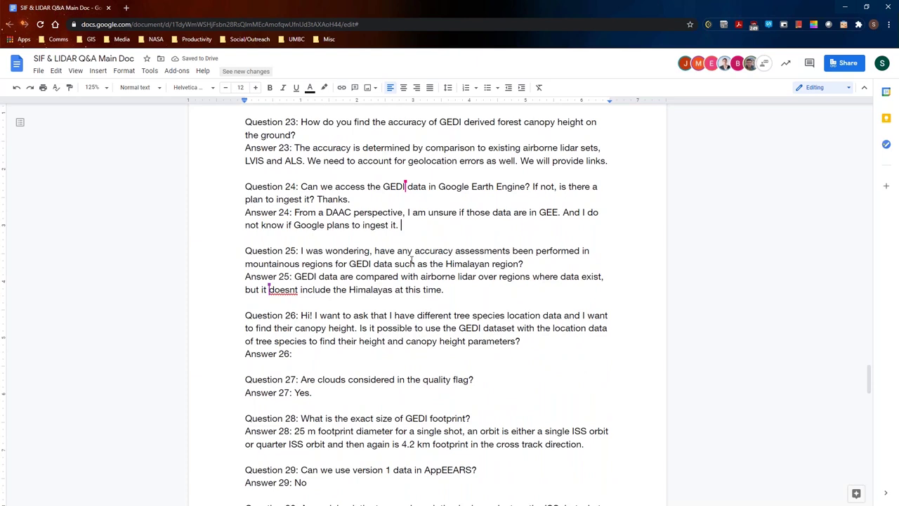
pyautogui.press('Down')
pyautogui.write('There na')
pyautogui.press('BackSpace')
pyautogui.press('BackSpace')
pyautogui.write('may be a derived')
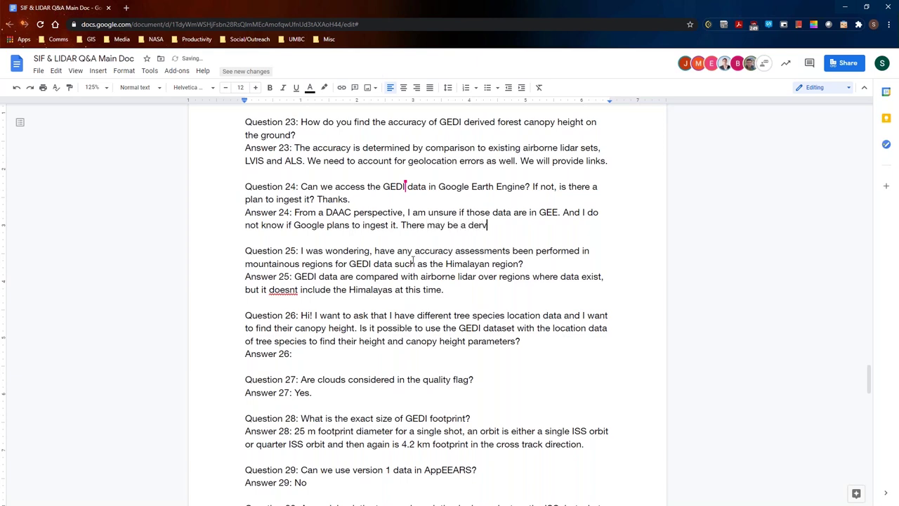
pyautogui.write(' GEDI dataset in ')
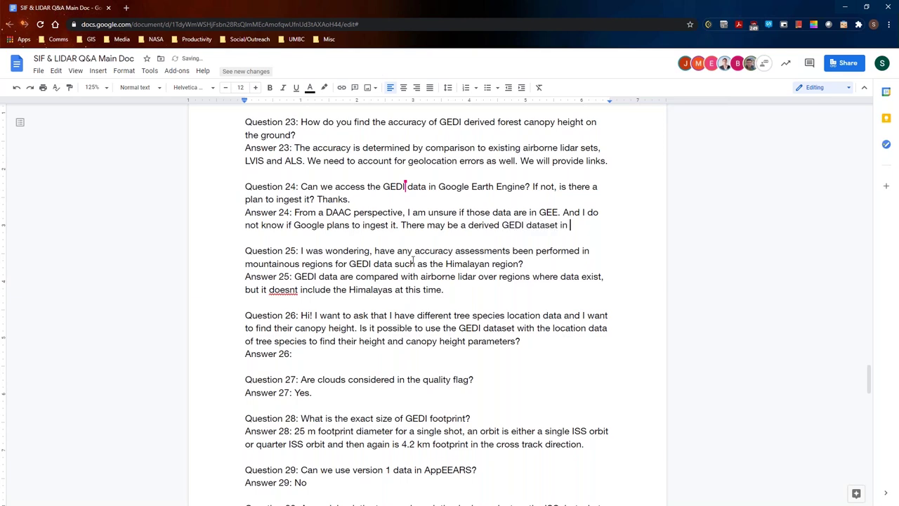
pyautogui.write('GEE')
# Finish the GEE sentence in Answer 24 with the parenthetical "(release 1 data).".
pyautogui.write('(')
pyautogui.write('re')
pyautogui.write('lease')
pyautogui.write(' 1 data')
pyautogui.write(').')
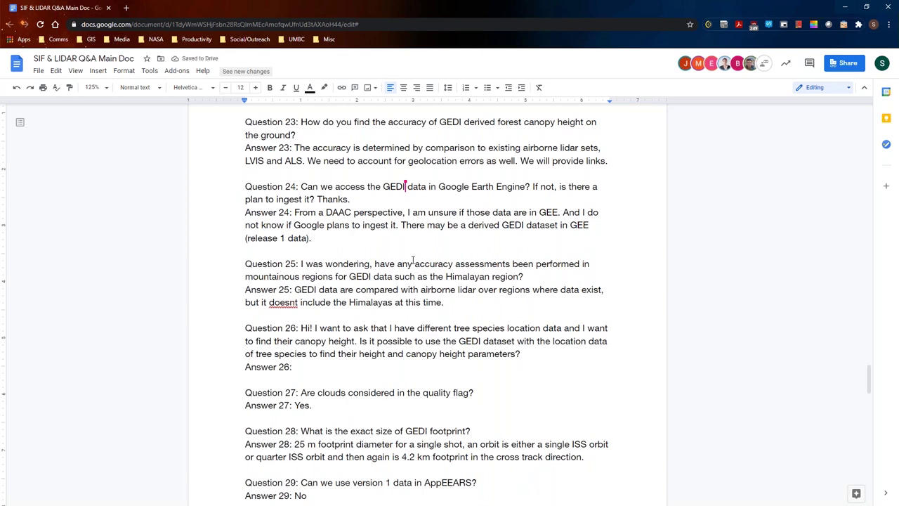
# Replace "may be" with "is" in the derived GEDI dataset sentence of Answer 24.
pyautogui.click(448, 227)
pyautogui.press('BackSpace')
pyautogui.press('BackSpace')
pyautogui.press('BackSpace')
pyautogui.press('BackSpace')
pyautogui.hotkey('ctrl', 'shift', 'Right')
pyautogui.press('BackSpace')
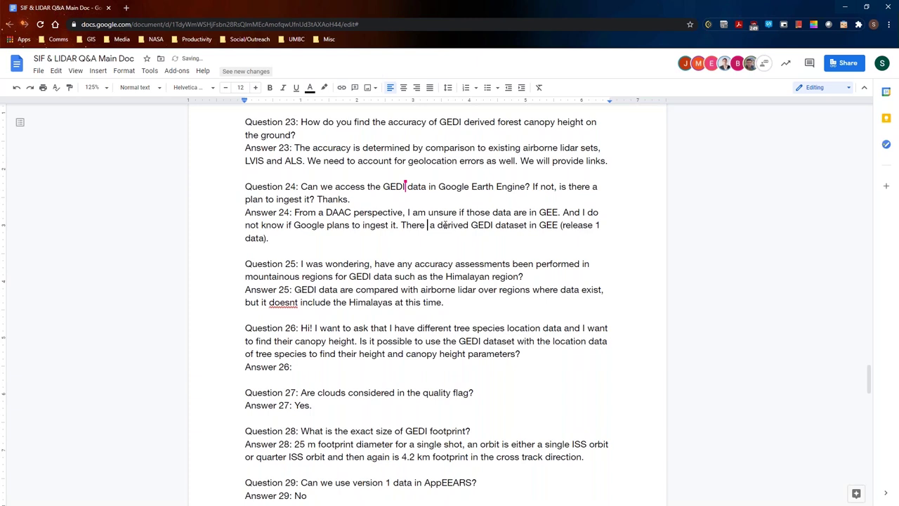
pyautogui.write('is')
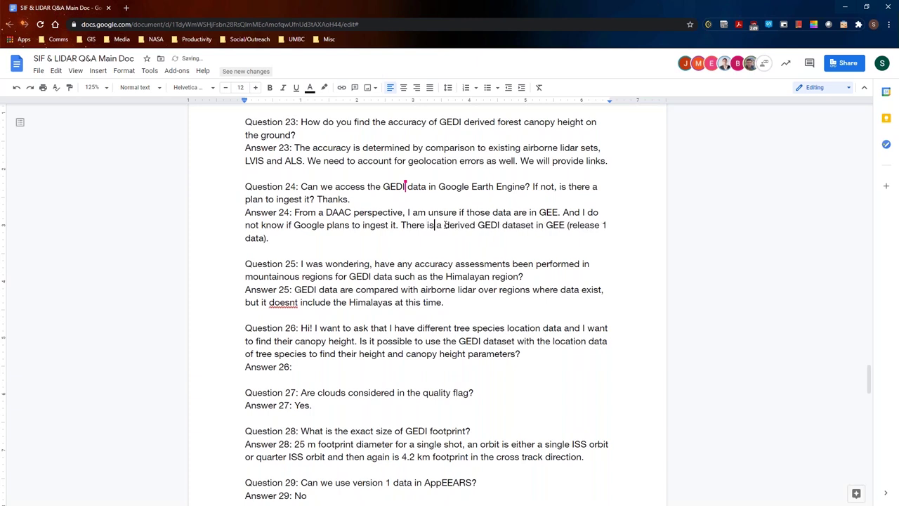
pyautogui.click(346, 241)
# Delete the trailing space at the end of Answer 25.
pyautogui.click(468, 307)
pyautogui.hotkey('shift', 'Left')
pyautogui.press('BackSpace')
# Fill in Answer 26 with "It is possible to co-locate GEDI data airborne LiDAR data and it depends on location of the data as well.".
pyautogui.scroll(-2, 478, 267)
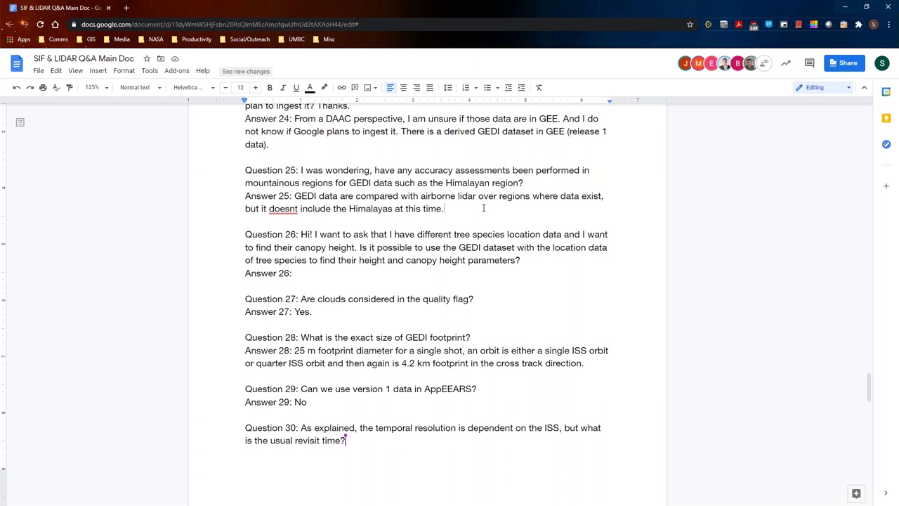
pyautogui.click(315, 275)
pyautogui.scroll(-1, 628, 221)
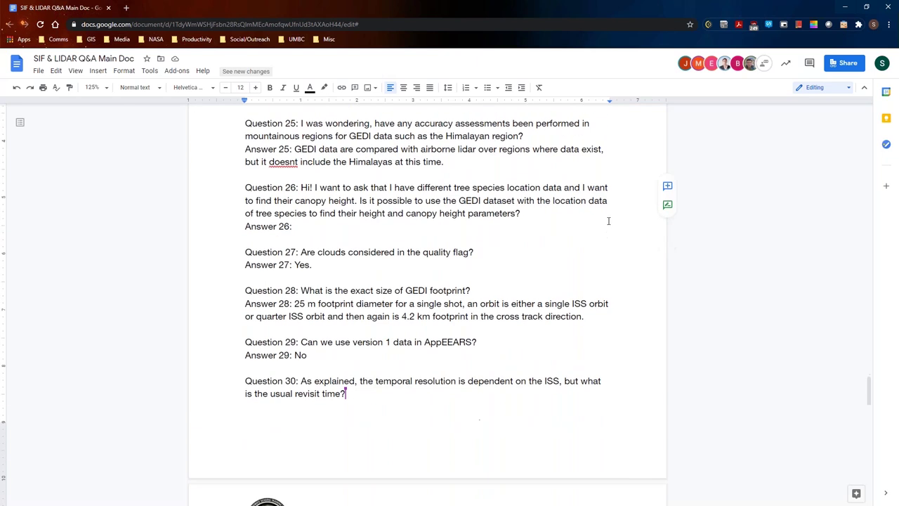
pyautogui.click(521, 218)
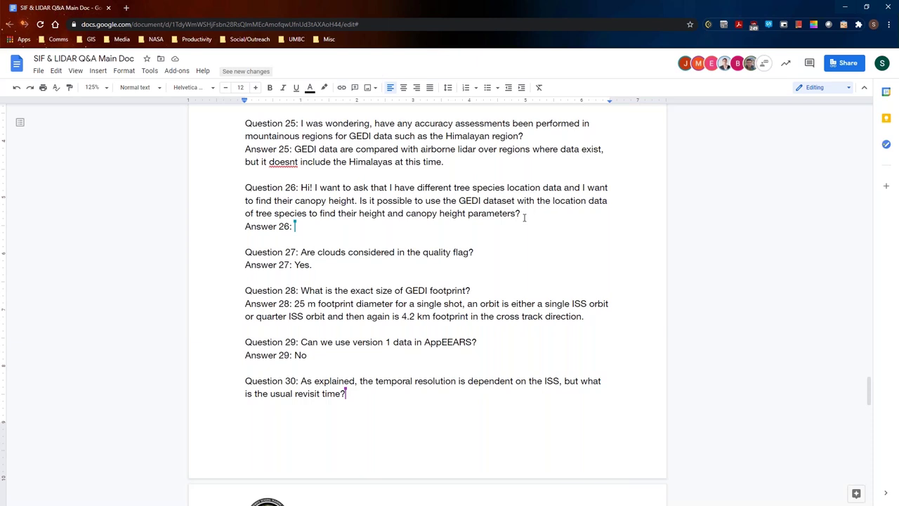
pyautogui.write('It is po')
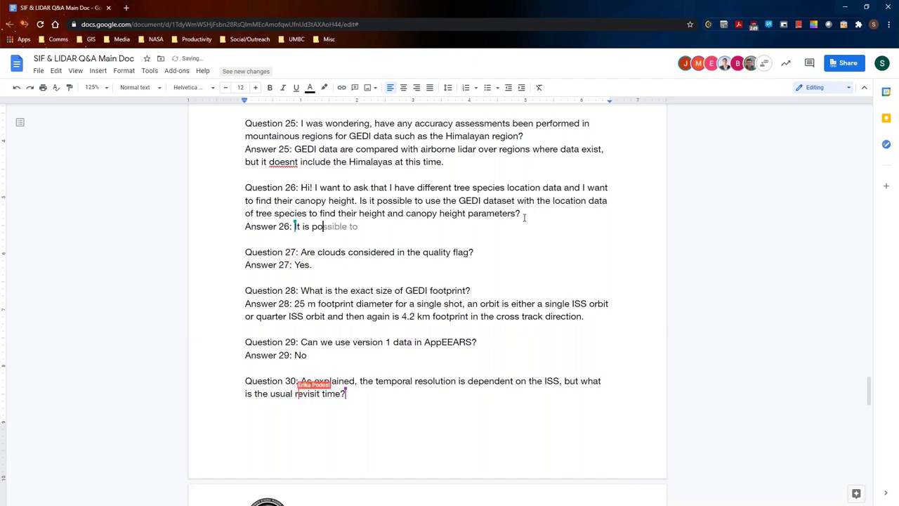
pyautogui.press('Tab')
pyautogui.write('co-')
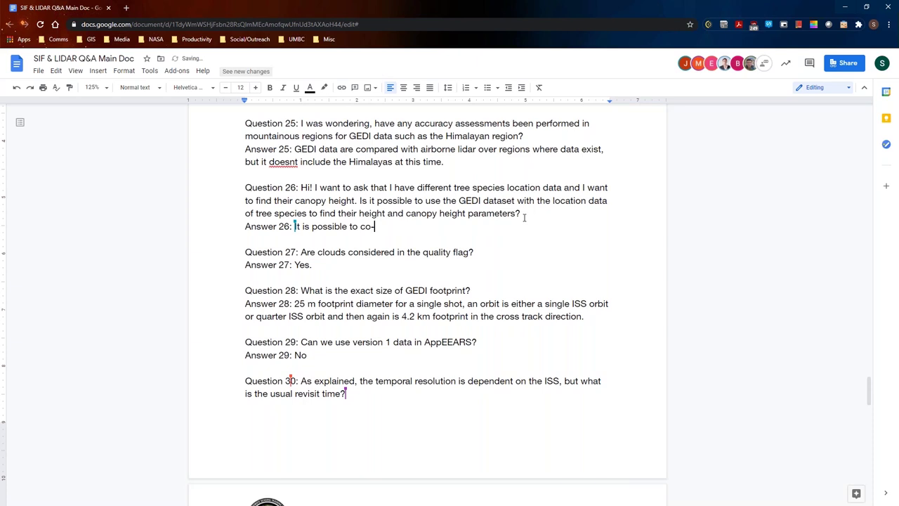
pyautogui.write('locate GEDI data ')
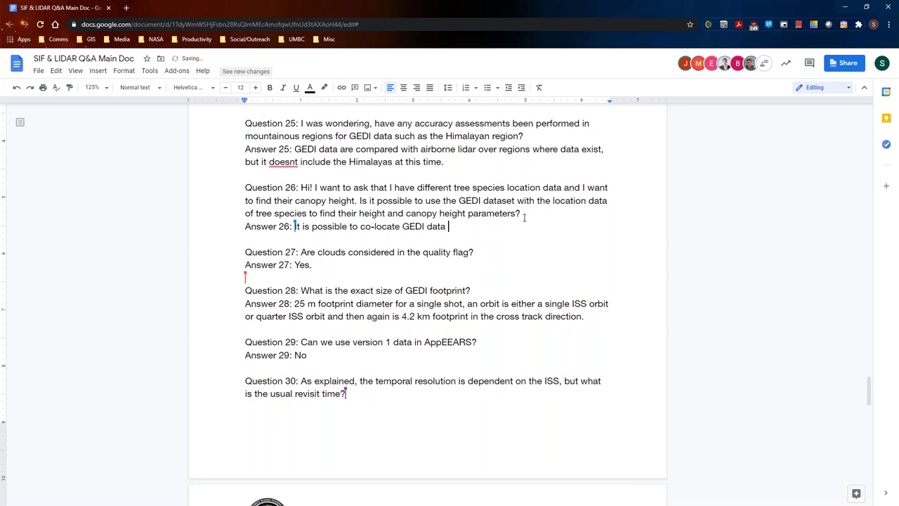
pyautogui.write('airborne LiDAR data and it depends on location of the data')
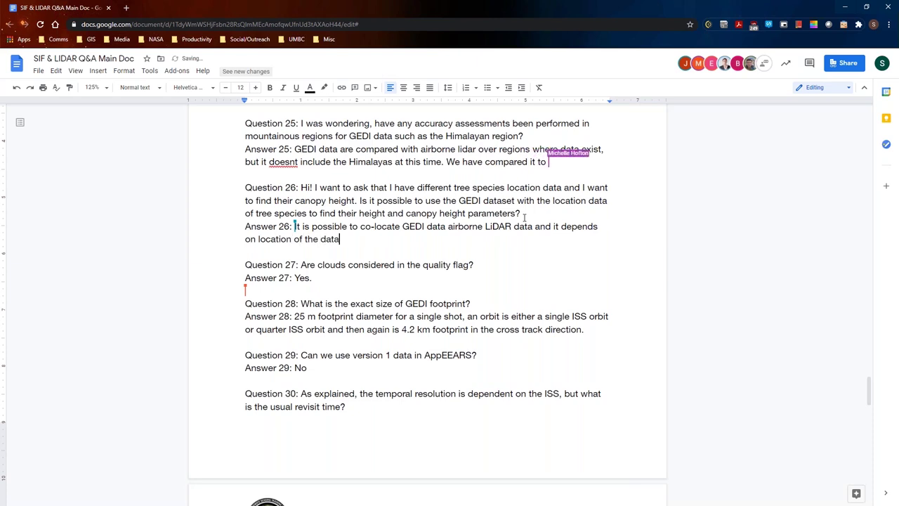
pyautogui.write(' as well.')
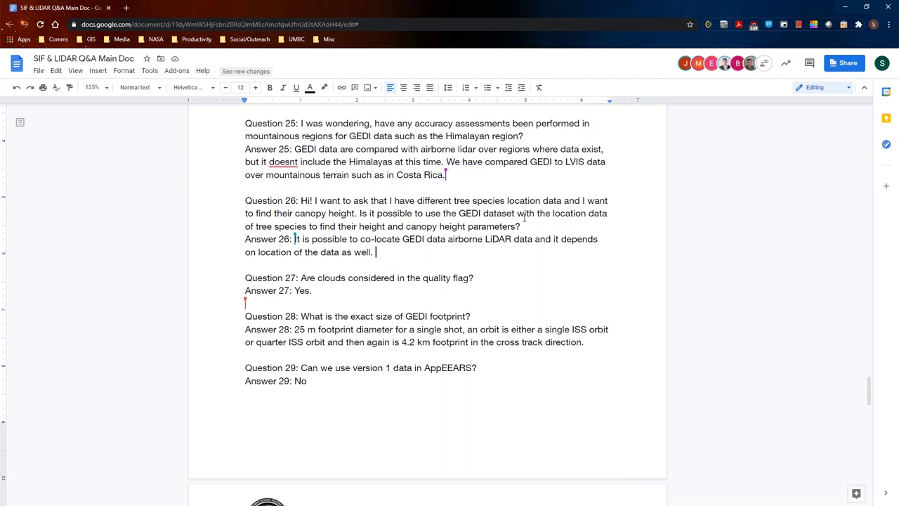
# Extend Answer 27 with "Clouds are filtered using Land surface flag and is a part of other quality flags as well.".
pyautogui.click(338, 288)
pyautogui.scroll(-1, 510, 268)
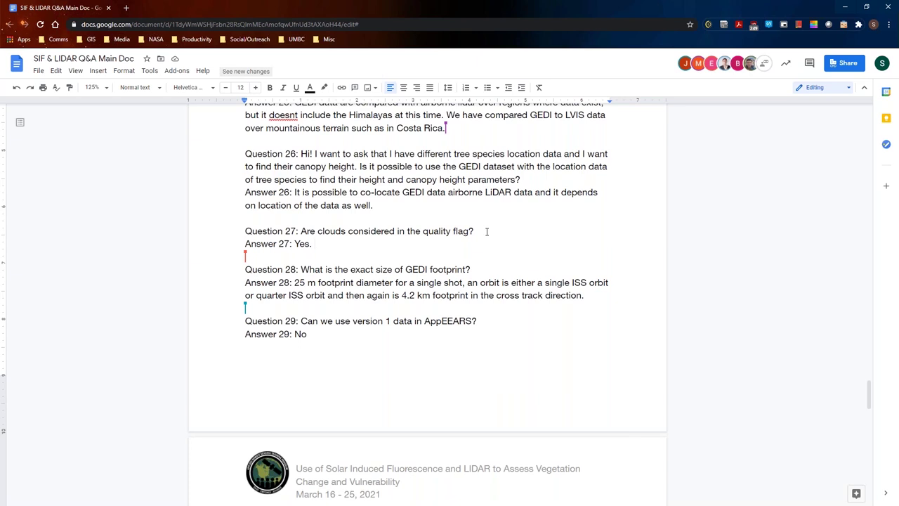
pyautogui.write('Clouds are filters')
pyautogui.press('BackSpace')
pyautogui.write('ed using ')
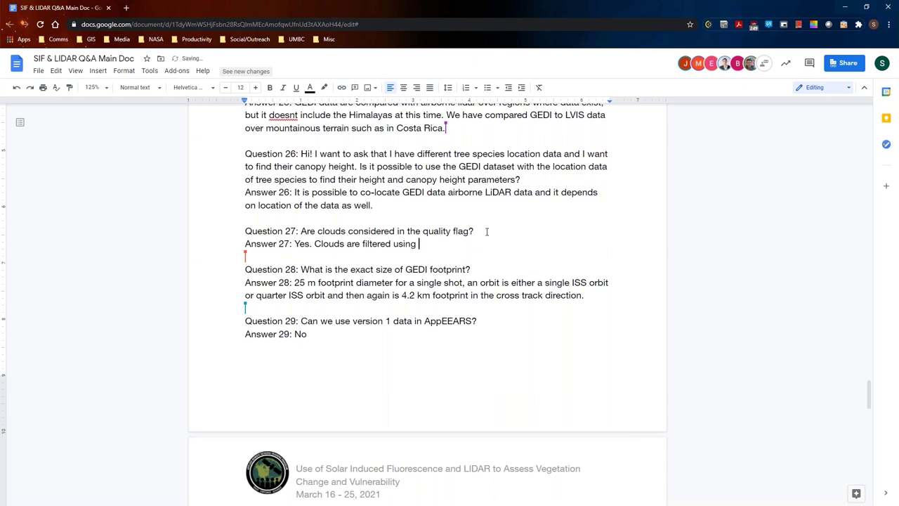
pyautogui.write('Land surface flag and is')
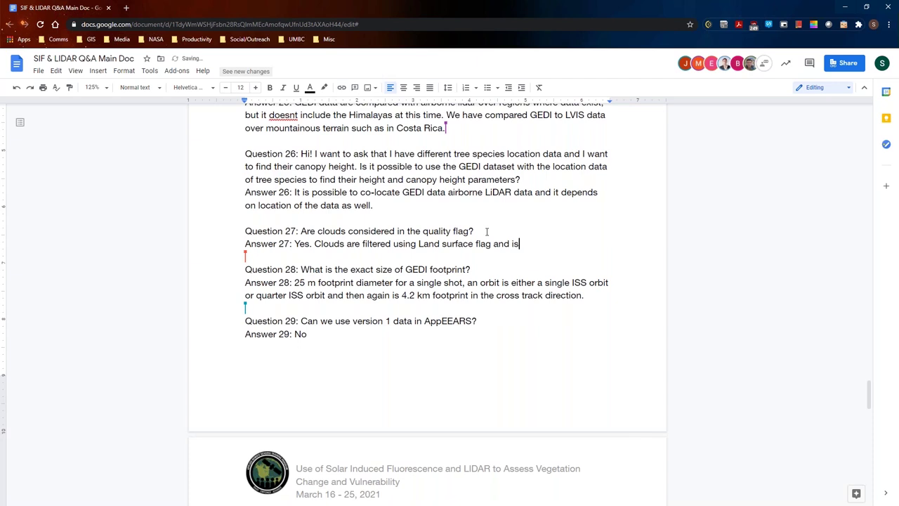
pyautogui.write(' a part of other flags as well.')
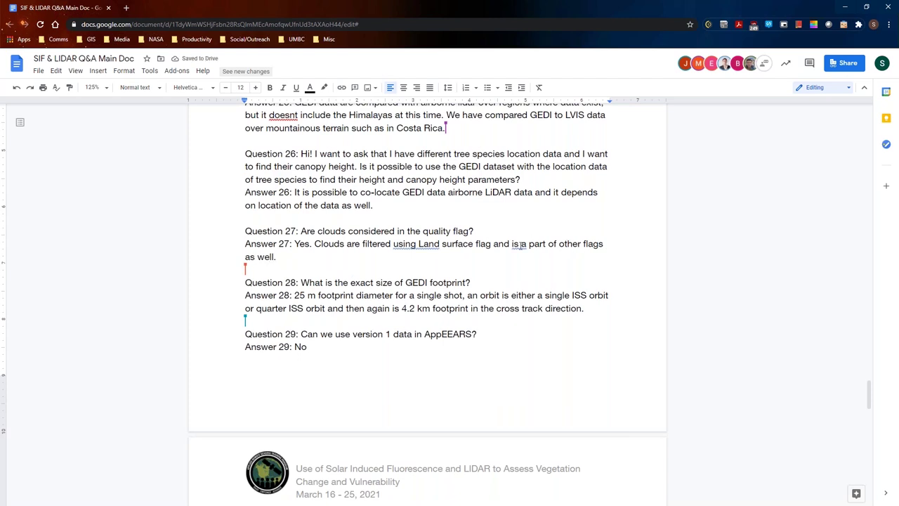
pyautogui.click(583, 244)
pyautogui.write('quality')
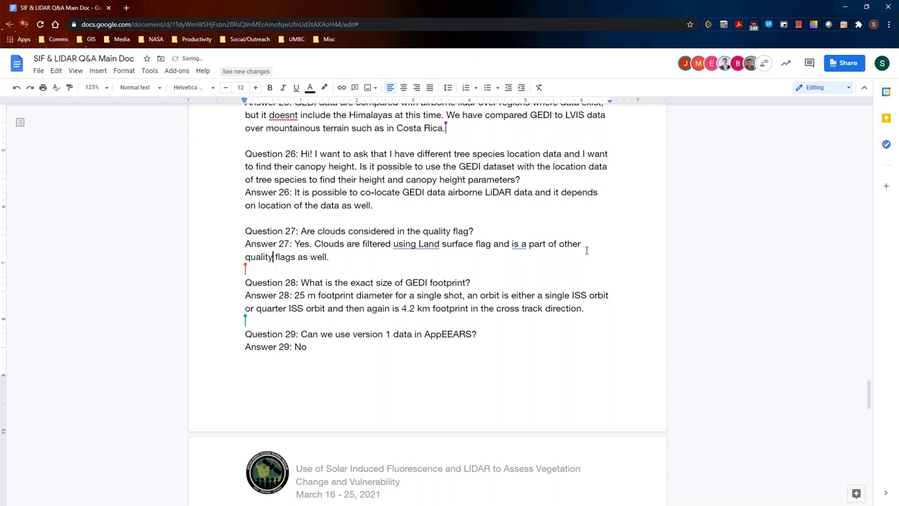
# Accept the suggested grammar corrections "using the Land" and "are a" in Answer 27.
pyautogui.click(416, 245)
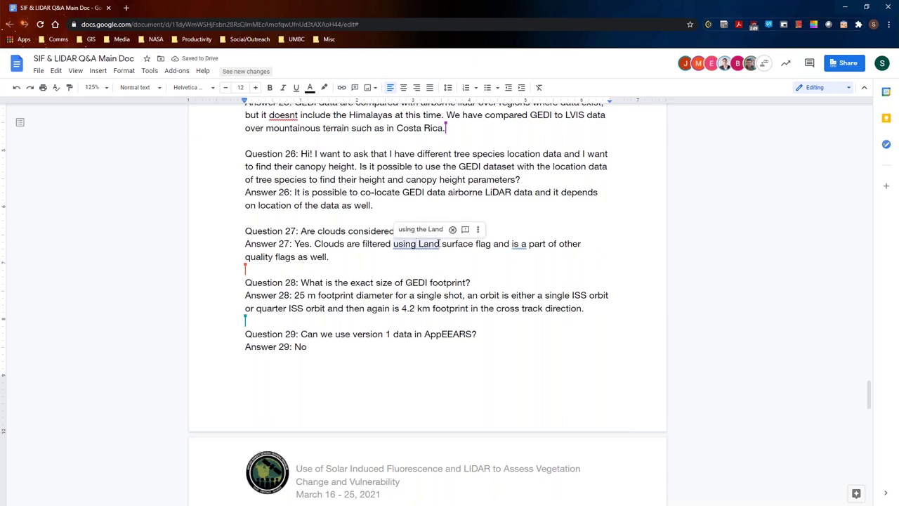
pyautogui.click(421, 230)
pyautogui.click(531, 246)
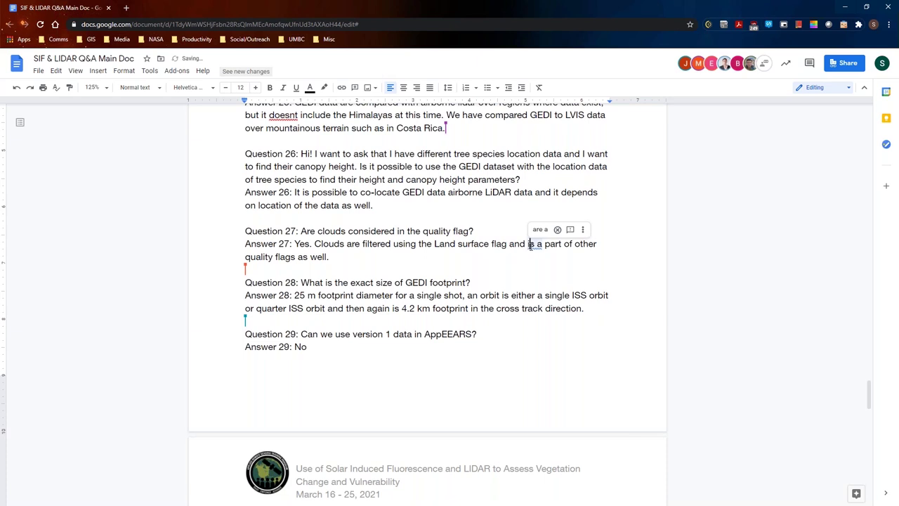
pyautogui.click(540, 229)
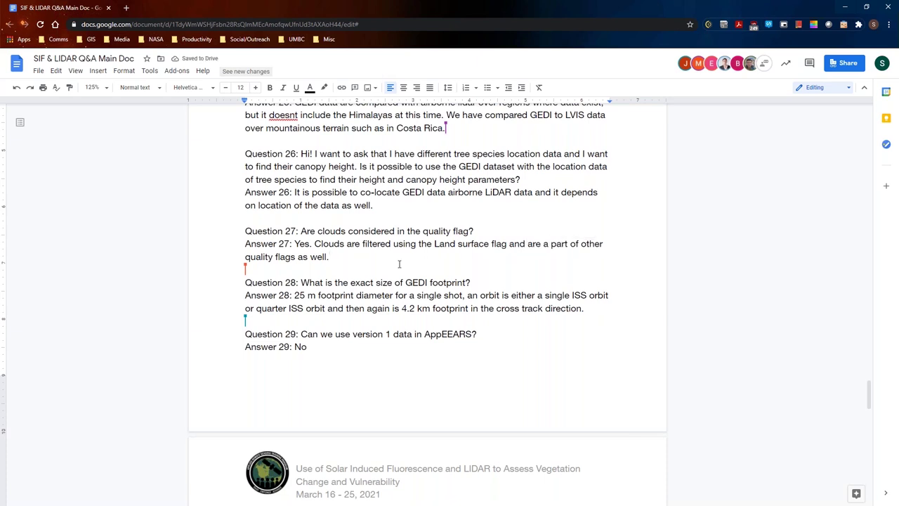
# Extend Answer 28 with the sentence "1 Sigma is 5.5m and 2 Sigma is 22m.".
pyautogui.click(595, 310)
pyautogui.scroll(-3, 596, 302)
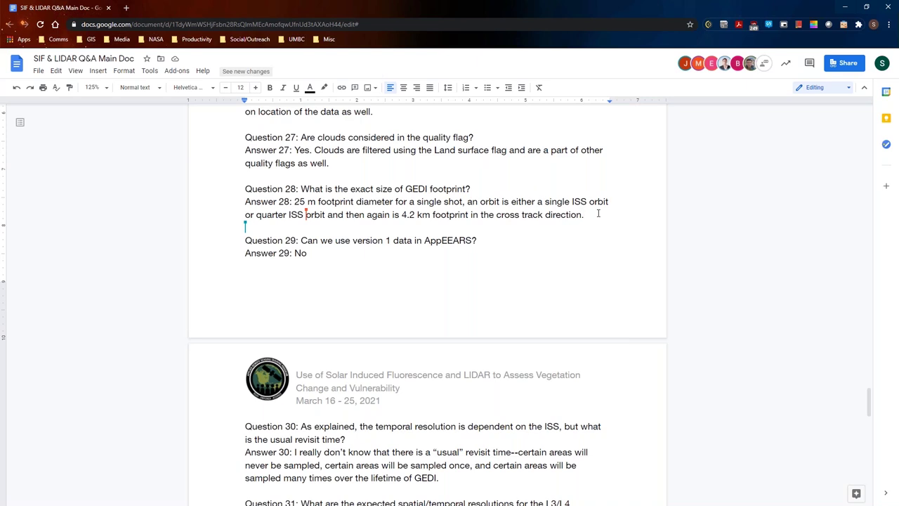
pyautogui.write('1 ')
pyautogui.write('S')
pyautogui.write('igma')
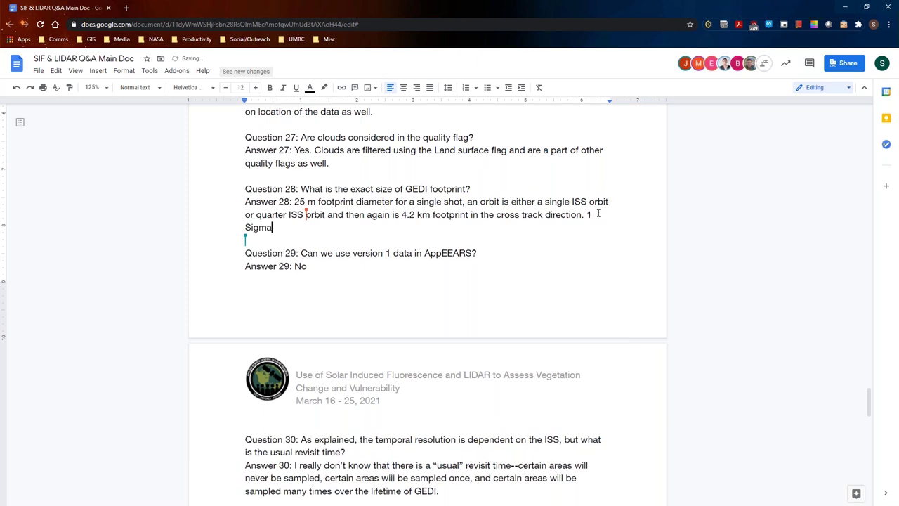
pyautogui.write(' is 5.5m ad')
pyautogui.press('BackSpace')
pyautogui.press('BackSpace')
pyautogui.write('nd 2 Sigma is 22')
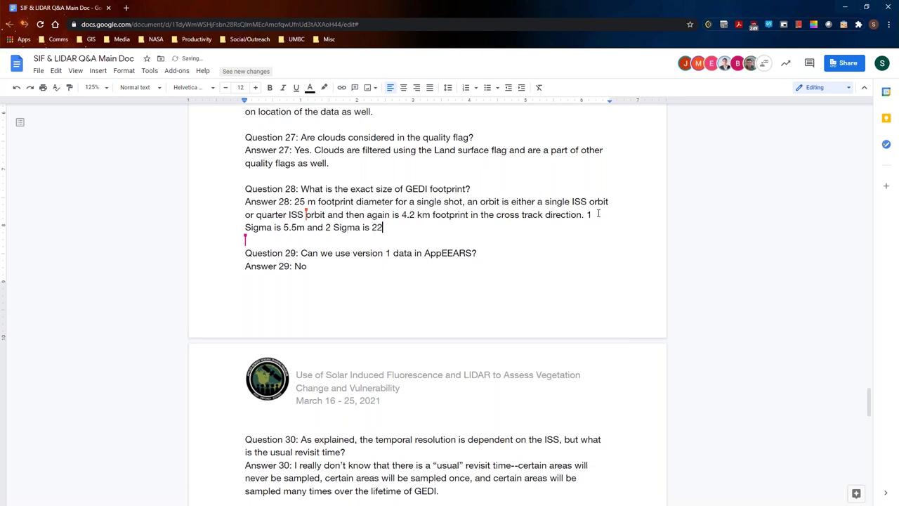
pyautogui.write('m.')
# Complete Answer 29 after "No" with ". Version 2 will be available however.".
pyautogui.click(389, 265)
pyautogui.write('. Version 2 will be available however.')
pyautogui.scroll(-3, 503, 253)
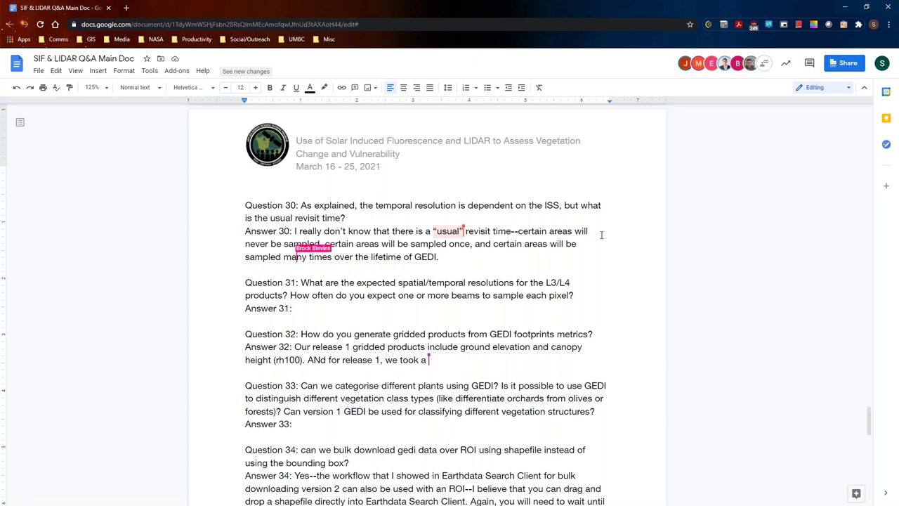
pyautogui.write('Becuase')
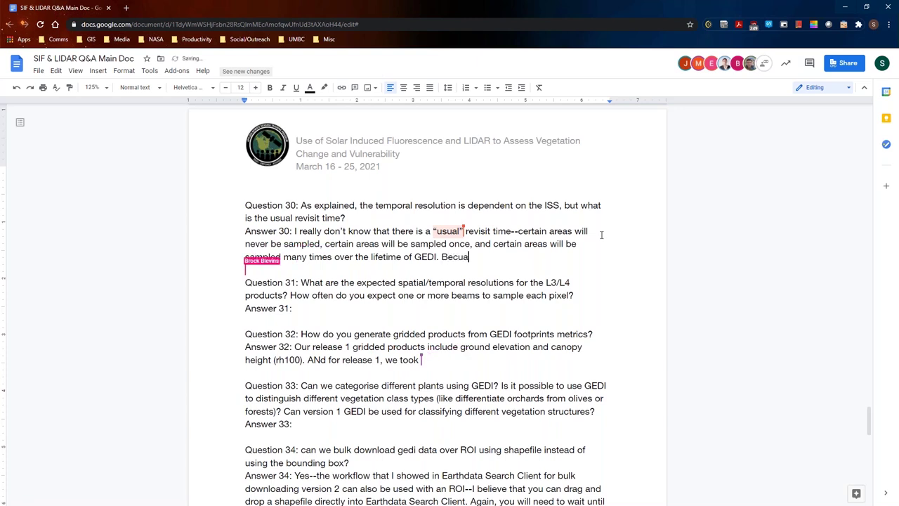
pyautogui.press('BackSpace')
pyautogui.press('BackSpace')
pyautogui.press('BackSpace')
pyautogui.press('BackSpace')
pyautogui.write('use of t')
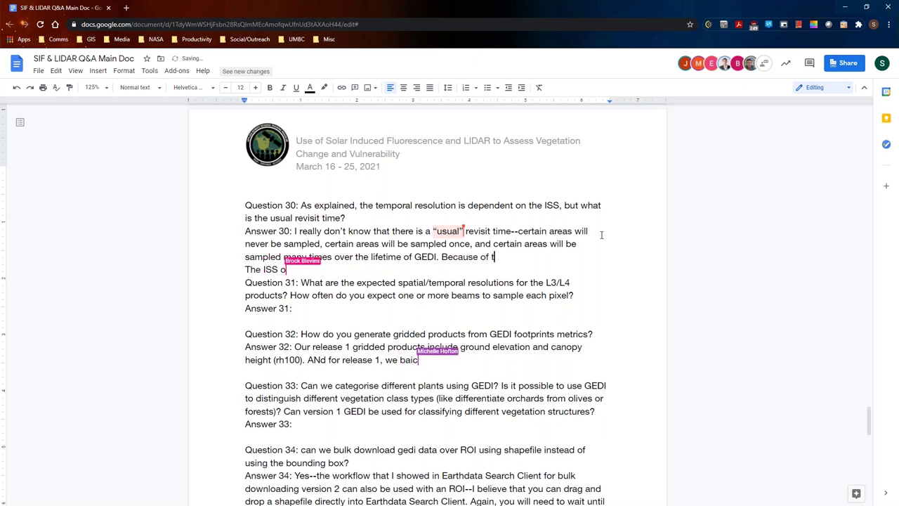
pyautogui.write('he orbit o')
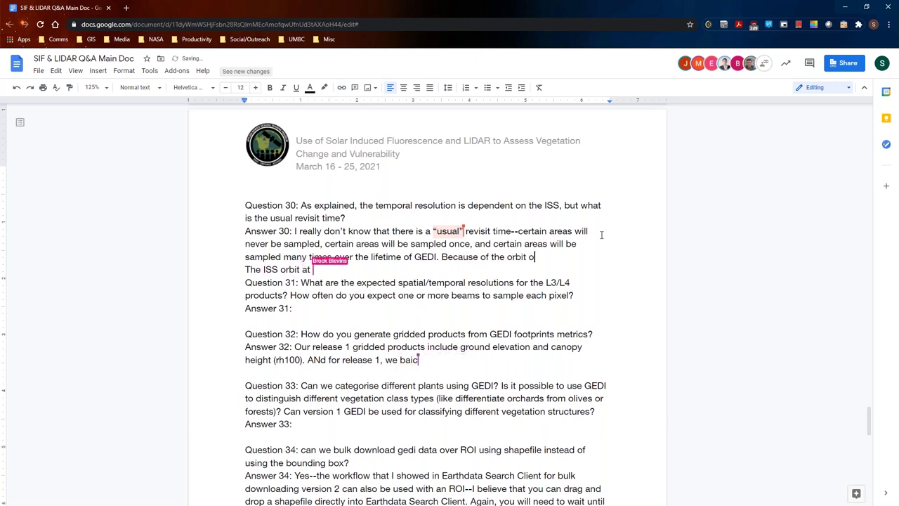
pyautogui.write('f the ISS,')
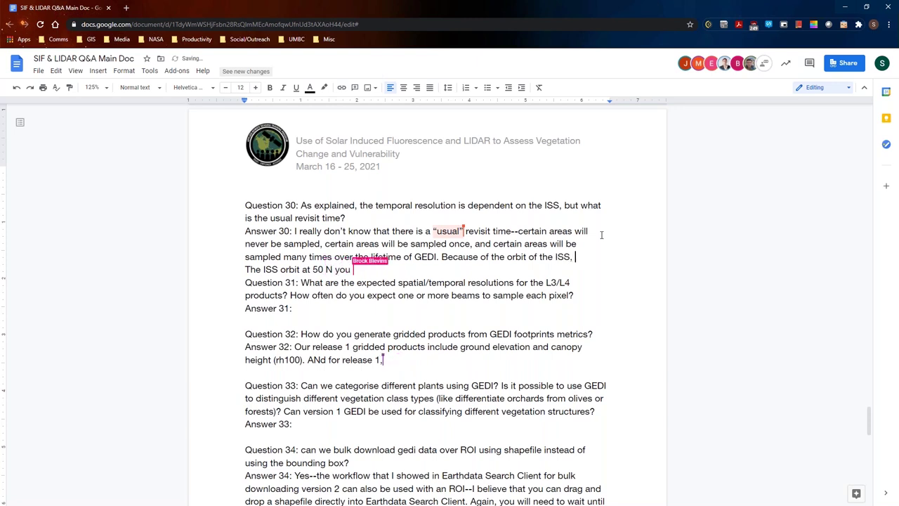
pyautogui.press('BackSpace')
pyautogui.press('BackSpace')
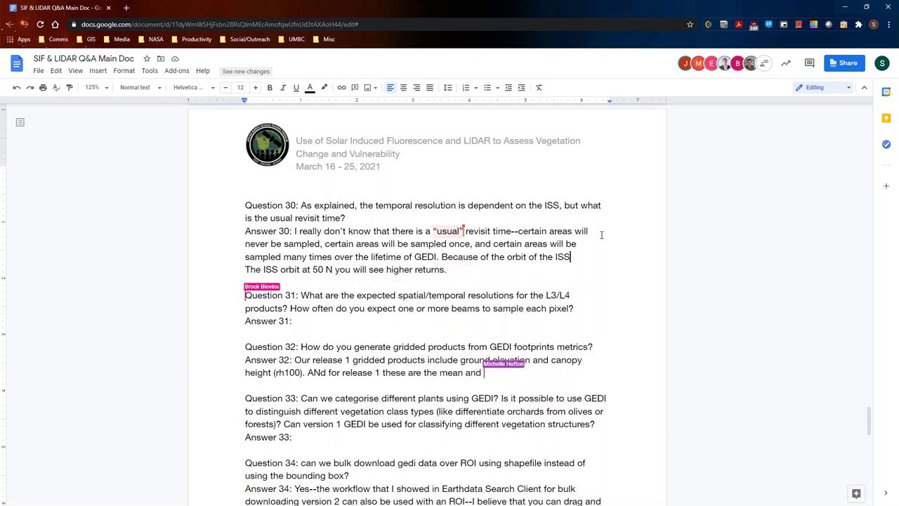
pyautogui.press('BackSpace')
pyautogui.press('BackSpace')
pyautogui.press('BackSpace')
pyautogui.press('BackSpace')
pyautogui.press('BackSpace')
pyautogui.press('BackSpace')
pyautogui.press('BackSpace')
pyautogui.press('BackSpace')
pyautogui.press('BackSpace')
pyautogui.press('BackSpace')
pyautogui.press('BackSpace')
pyautogui.press('BackSpace')
pyautogui.press('BackSpace')
pyautogui.press('BackSpace')
pyautogui.press('BackSpace')
pyautogui.press('BackSpace')
pyautogui.press('BackSpace')
pyautogui.press('BackSpace')
pyautogui.press('BackSpace')
pyautogui.press('BackSpace')
pyautogui.press('BackSpace')
pyautogui.press('BackSpace')
pyautogui.press('BackSpace')
pyautogui.press('BackSpace')
pyautogui.press('BackSpace')
pyautogui.press('BackSpace')
pyautogui.press('BackSpace')
pyautogui.press('BackSpace')
pyautogui.press('BackSpace')
pyautogui.press('BackSpace')
pyautogui.press('BackSpace')
pyautogui.press('BackSpace')
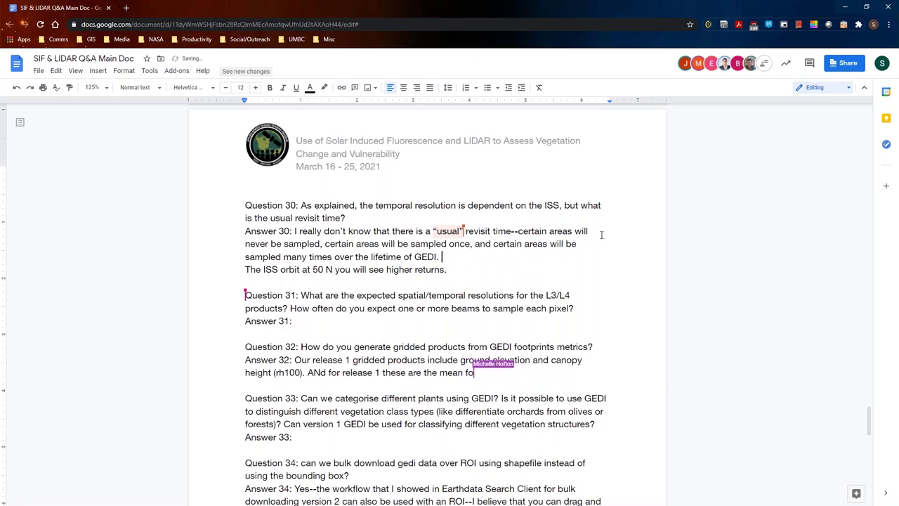
# Join the separate line about the ISS orbit at 50 N onto the end of Answer 30's paragraph.
pyautogui.click(246, 270)
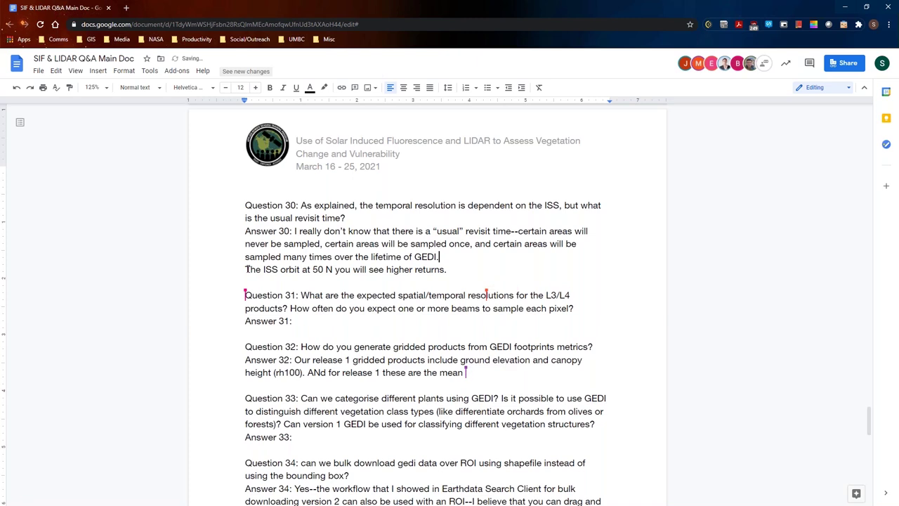
pyautogui.press('BackSpace')
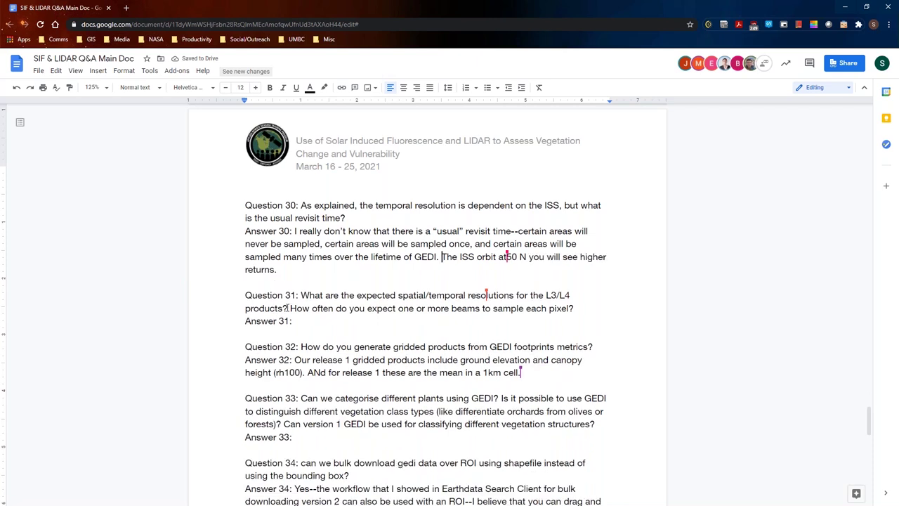
# Begin Answer 31 with "Spatial resolution of L3/L4 products are 1 km.".
pyautogui.click(328, 319)
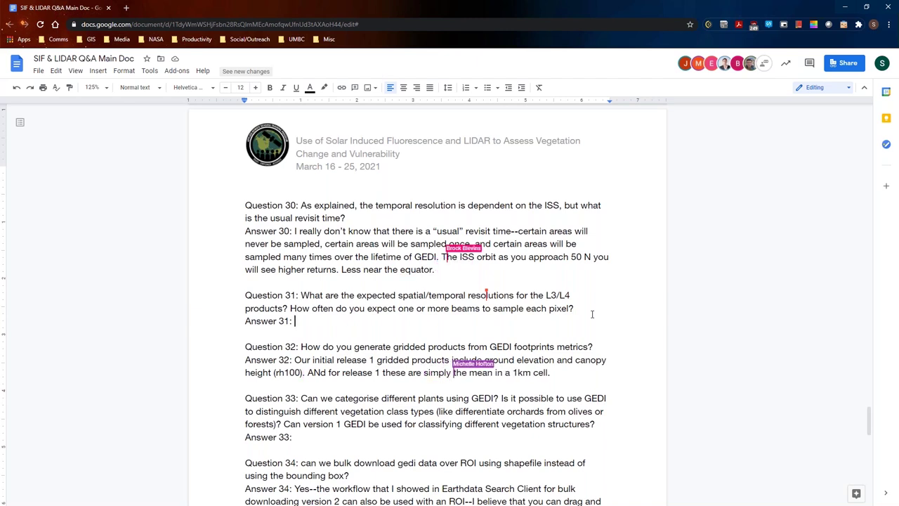
pyautogui.write('Spa')
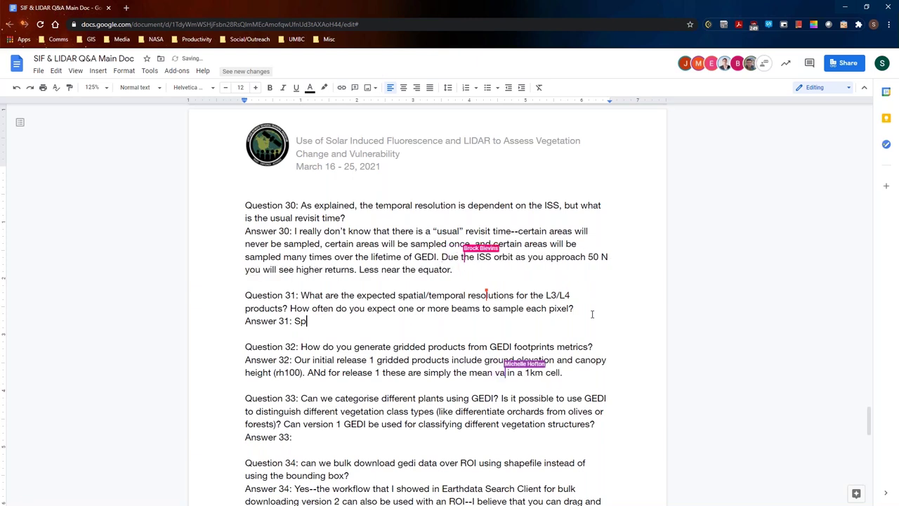
pyautogui.press('BackSpace')
pyautogui.write('atial resolution ')
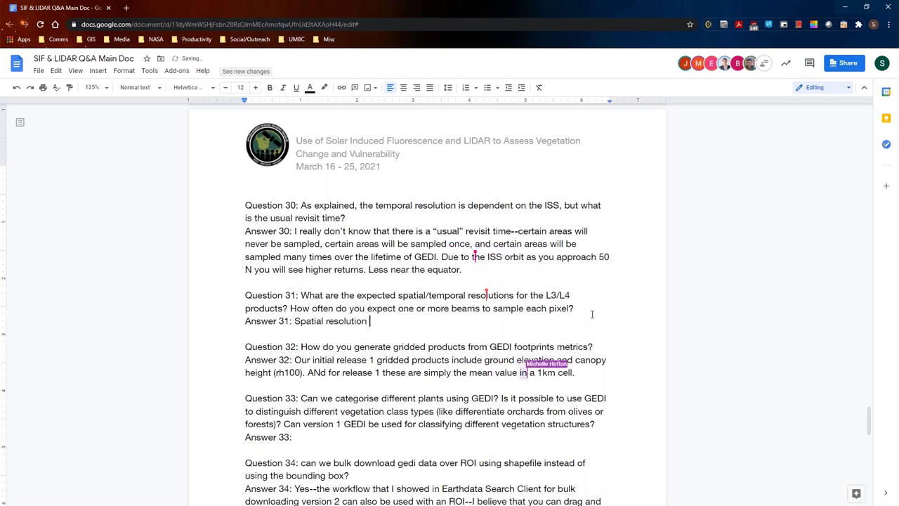
pyautogui.write('of L3/L4 pro')
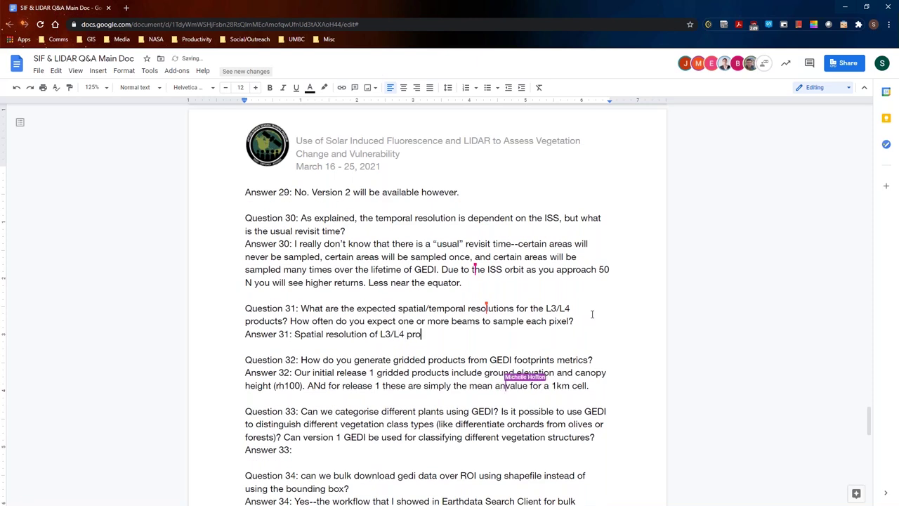
pyautogui.write('ducts are')
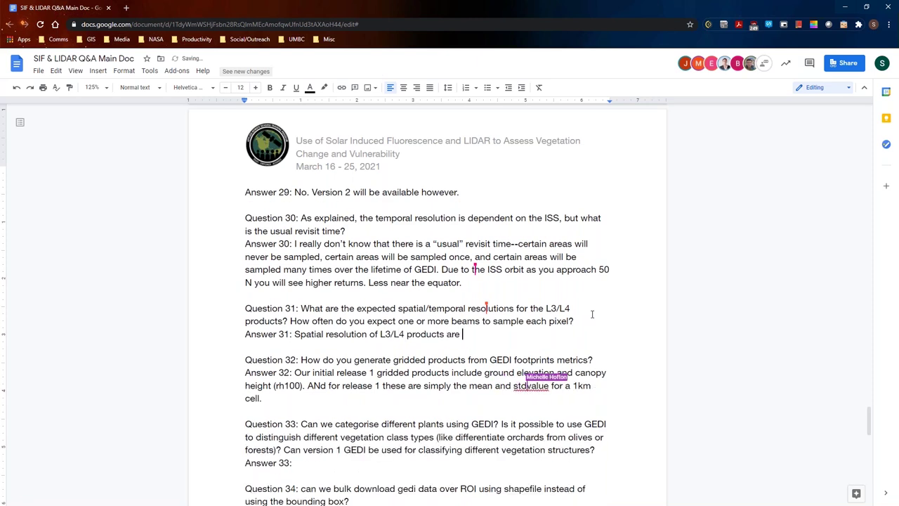
pyautogui.write(' 1 km===')
pyautogui.press('BackSpace')
pyautogui.press('BackSpace')
pyautogui.press('BackSpace')
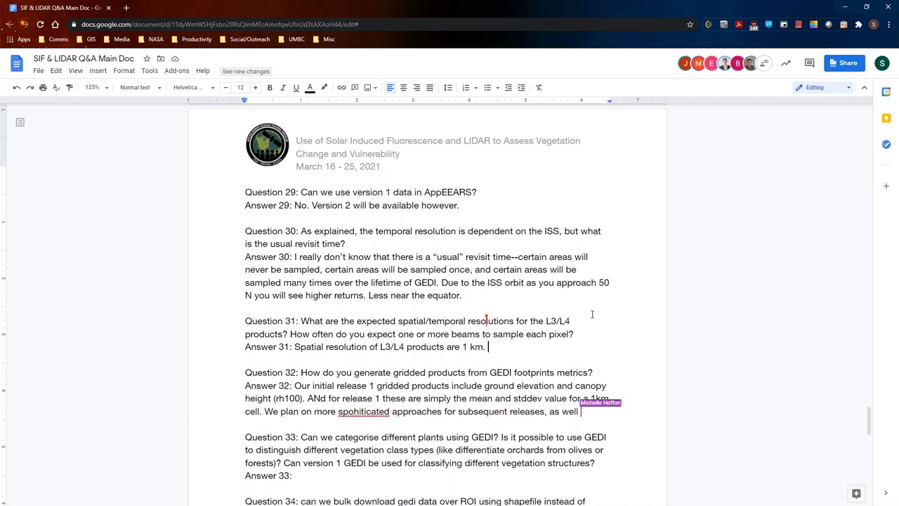
# Continue Answer 31 with "Depends on cloud cover. As the mission progresses, we will get better coverage on that 1 km grid.".
pyautogui.write('Depen')
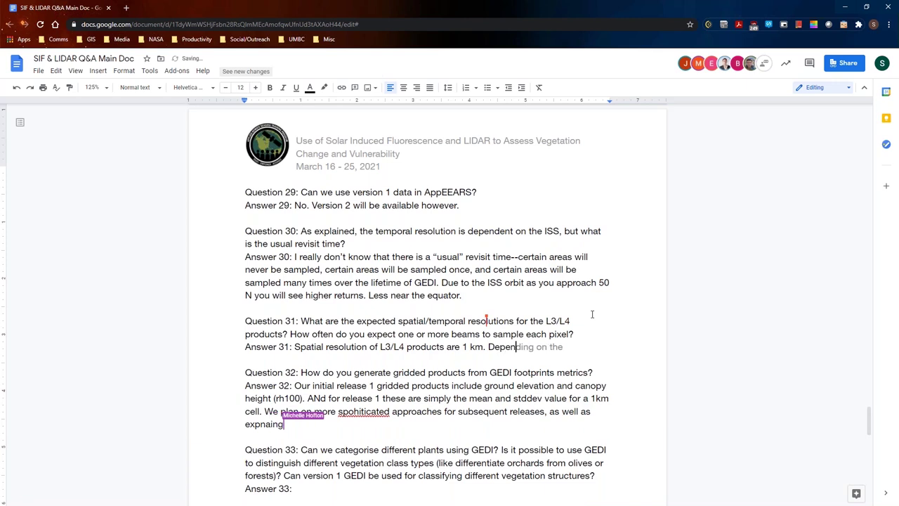
pyautogui.write('ds on')
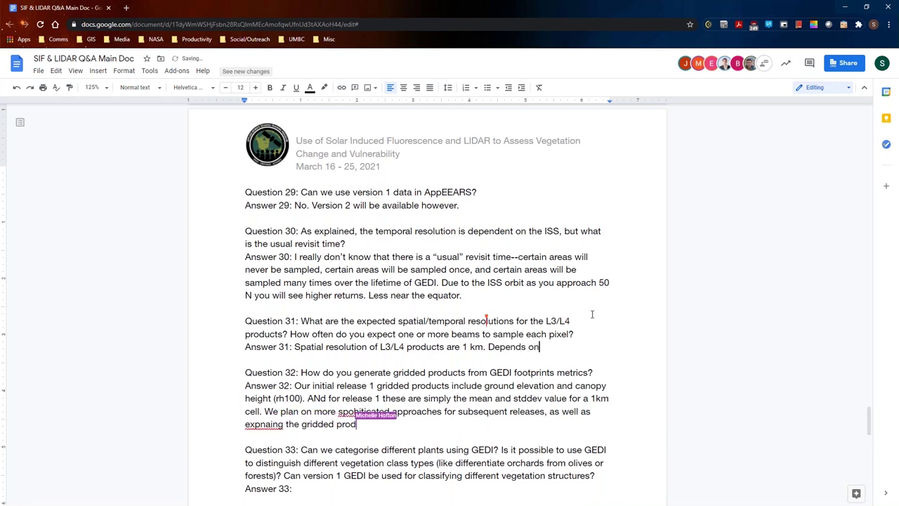
pyautogui.write(' cloud cov')
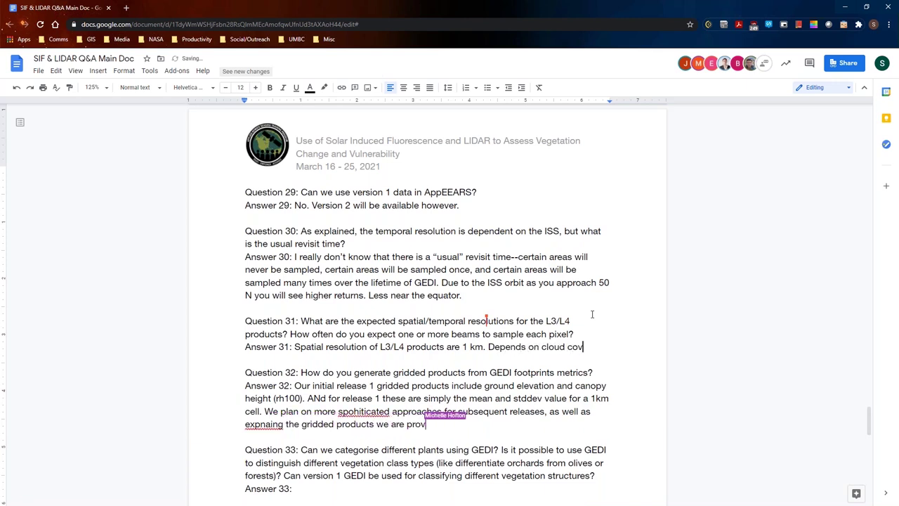
pyautogui.write('er. As the mis')
pyautogui.write('sion ')
pyautogui.write('pr')
pyautogui.write('og')
pyautogui.press('Tab')
pyautogui.write(', we w')
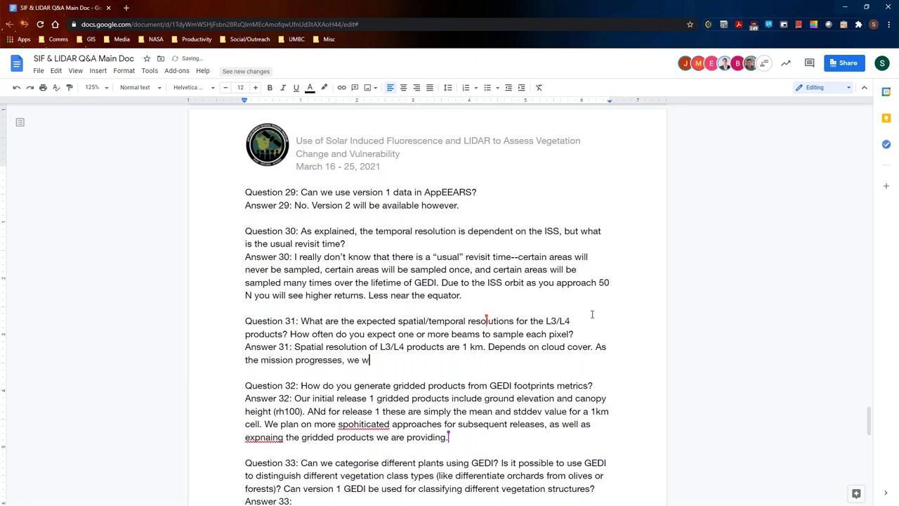
pyautogui.write('ill get better coverage on')
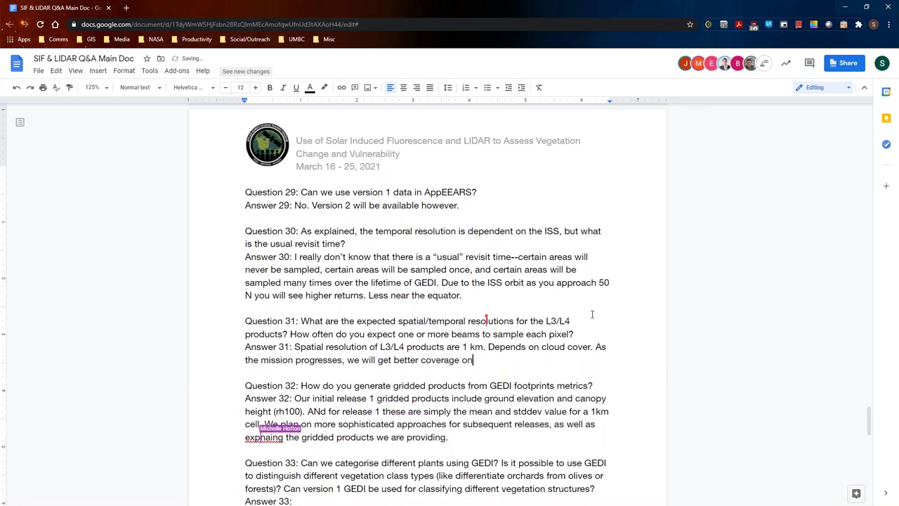
pyautogui.write(' that 1 km grid.')
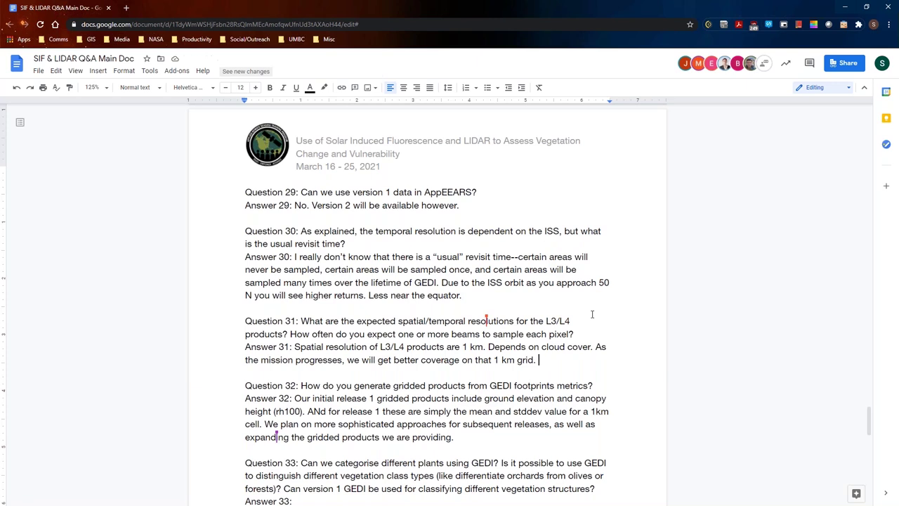
# Finish Answer 31 with "Because of gaps in coverage, some areas will not have coverage.".
pyautogui.write('Because of gaps in')
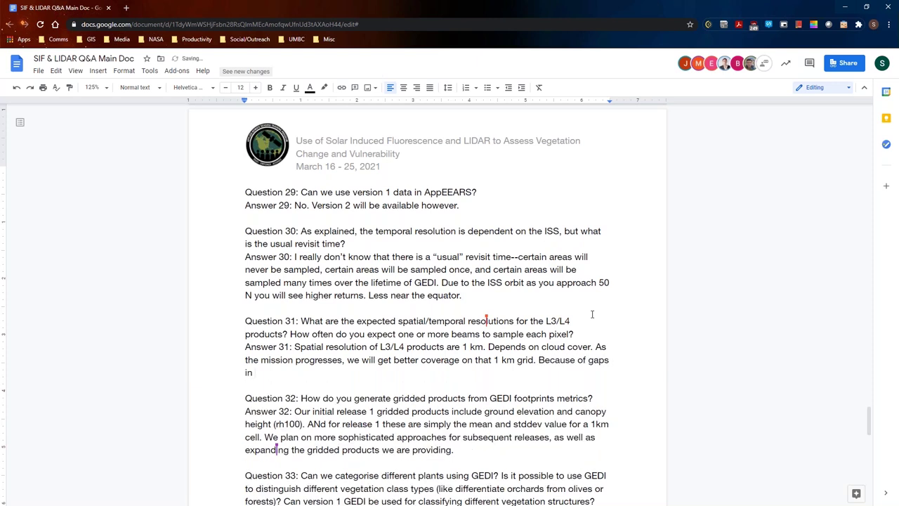
pyautogui.write(' coverage, s')
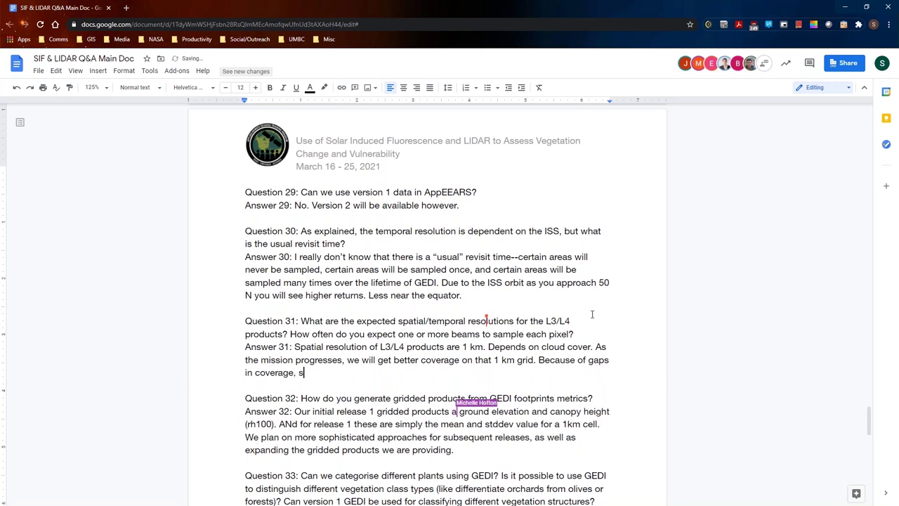
pyautogui.write('ome areas ')
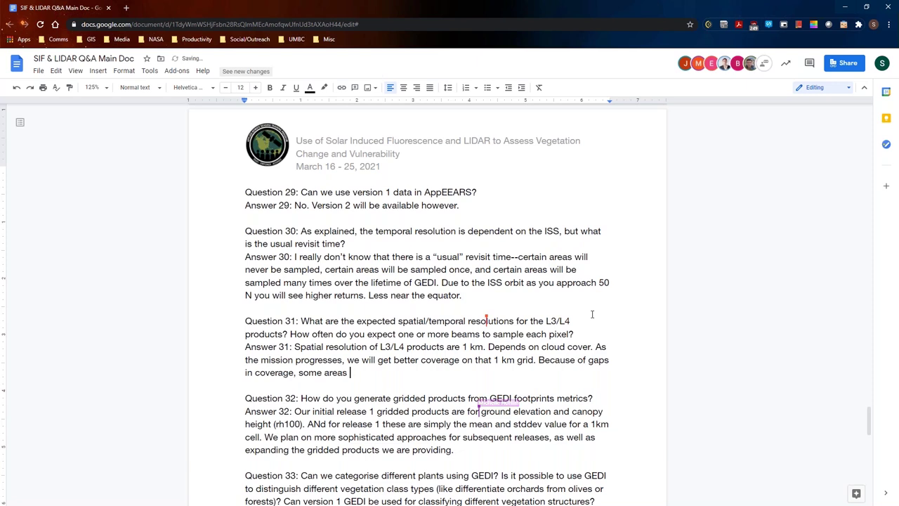
pyautogui.write('will not have coverage.')
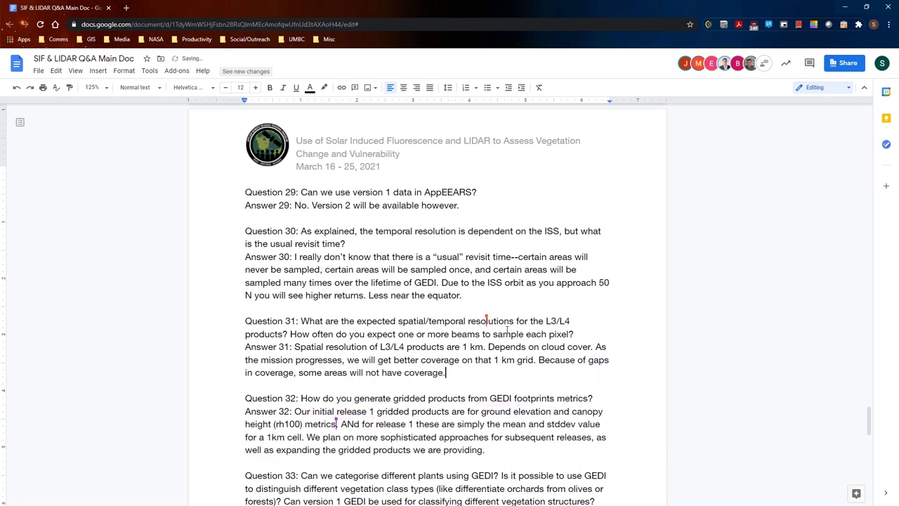
# Fill in Answer 33 with "In principle, yes.".
pyautogui.scroll(-5, 506, 330)
pyautogui.click(538, 272)
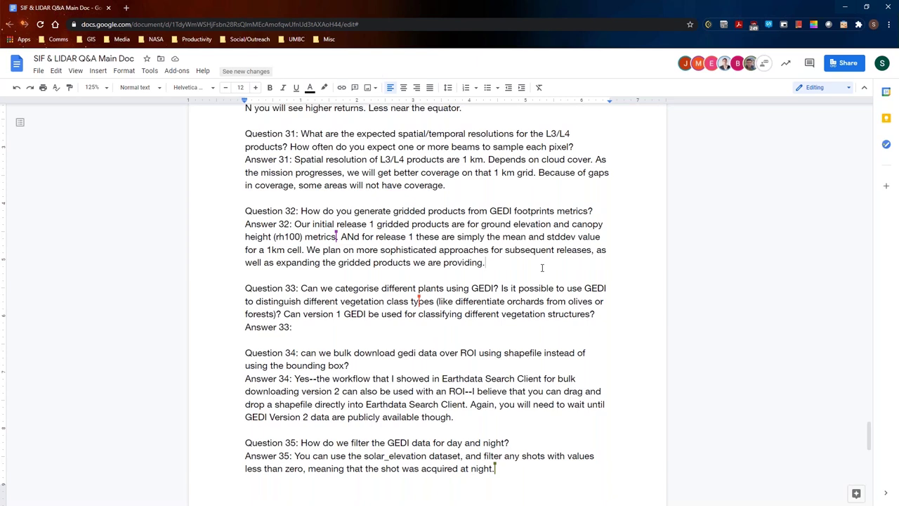
pyautogui.click(309, 330)
pyautogui.write('In princip')
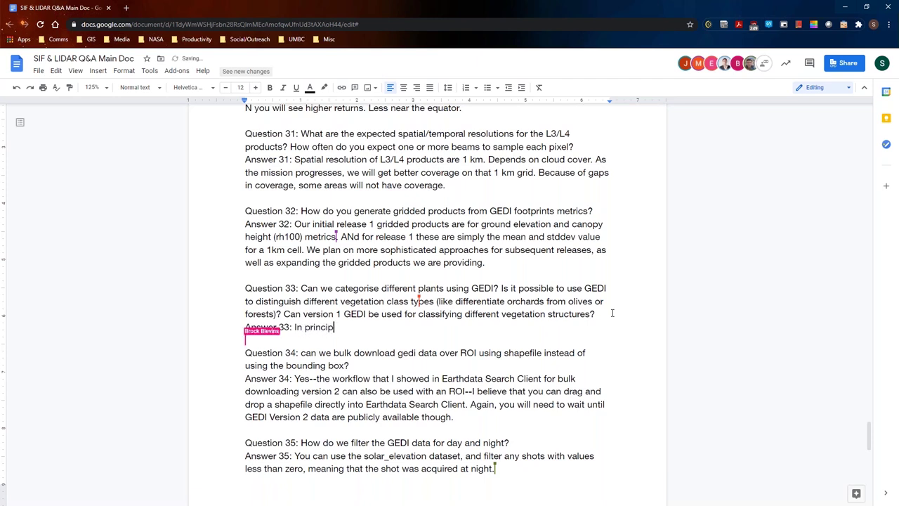
pyautogui.write('le, yes/')
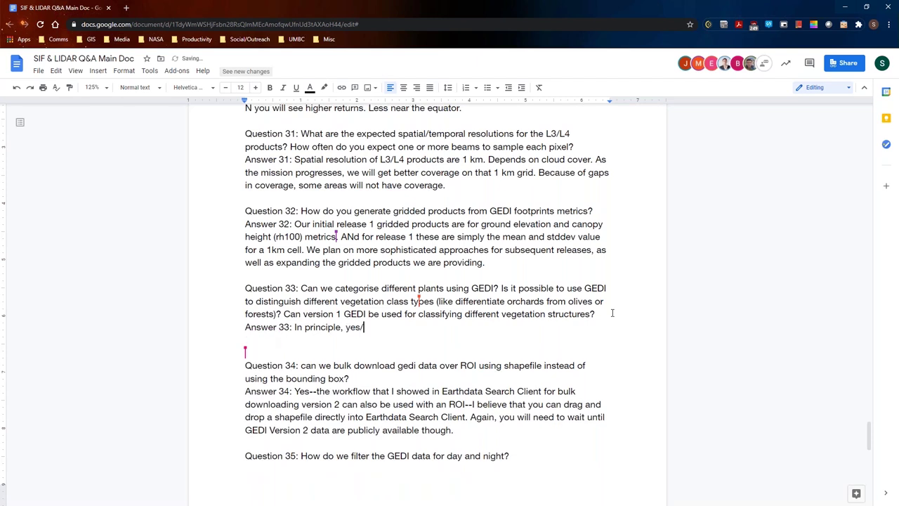
pyautogui.press('BackSpace')
pyautogui.write('.')
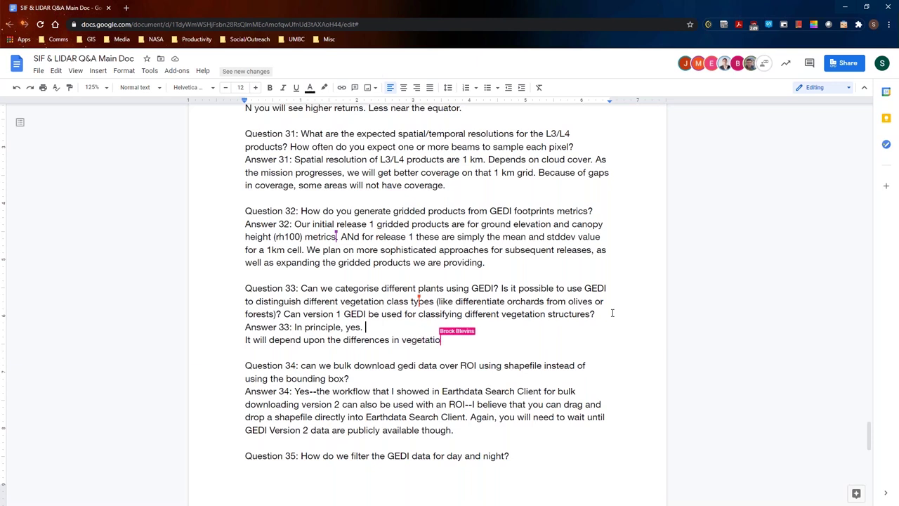
# Continue Answer 33 with "How well they differentiate between vegetation types we have yet to see.".
pyautogui.write('How ')
pyautogui.write('we')
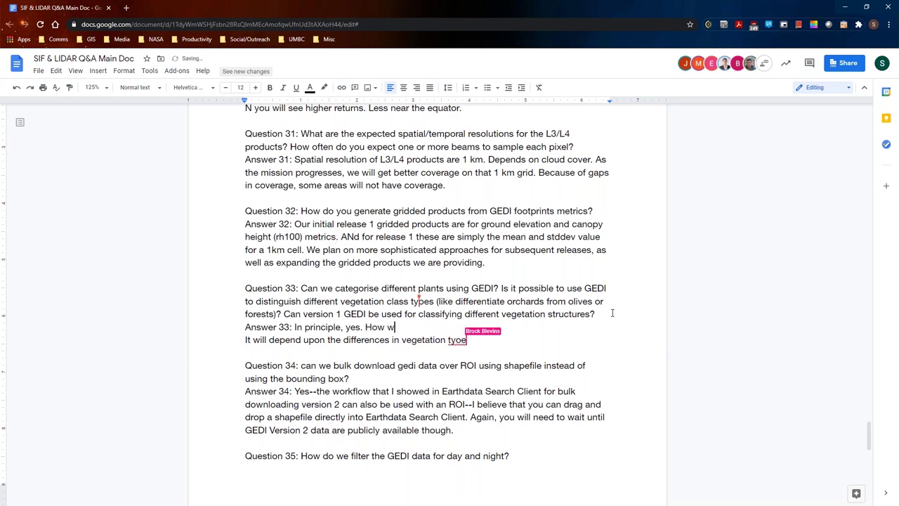
pyautogui.write('ll the ')
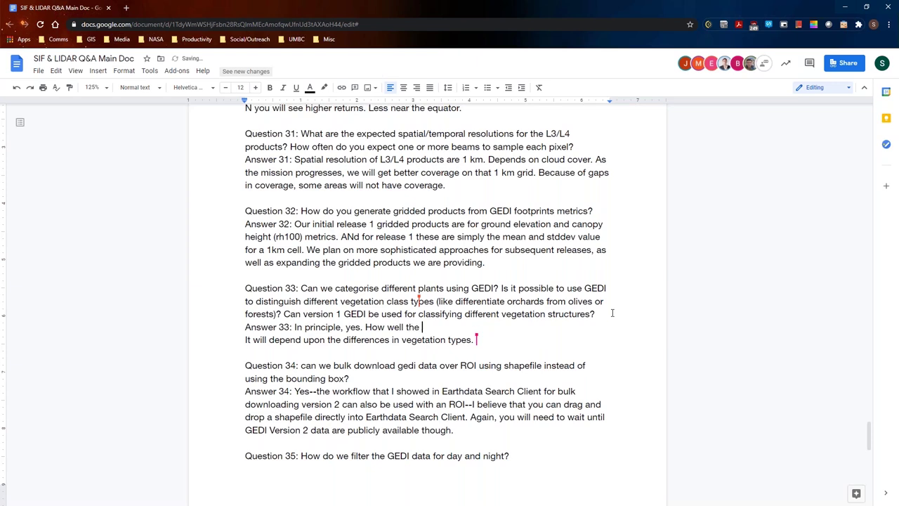
pyautogui.write('y different')
pyautogui.press('Tab')
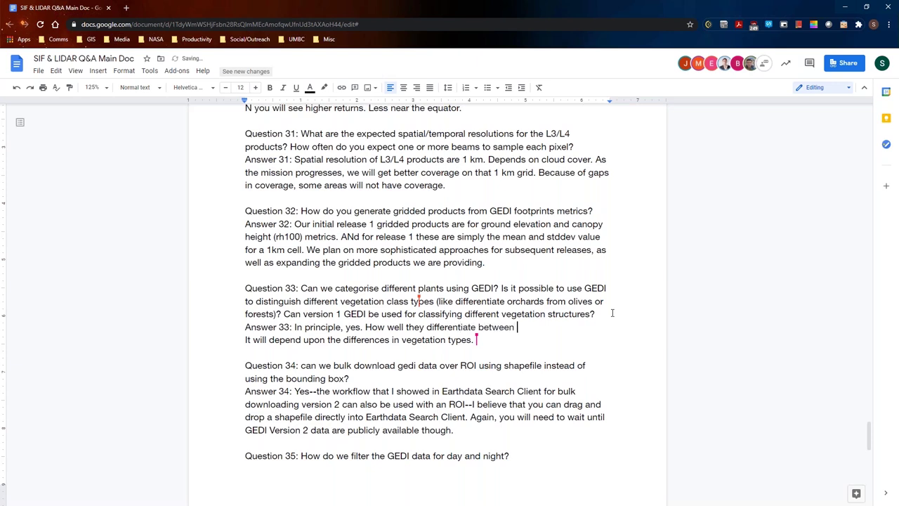
pyautogui.write('vegetation types we have ')
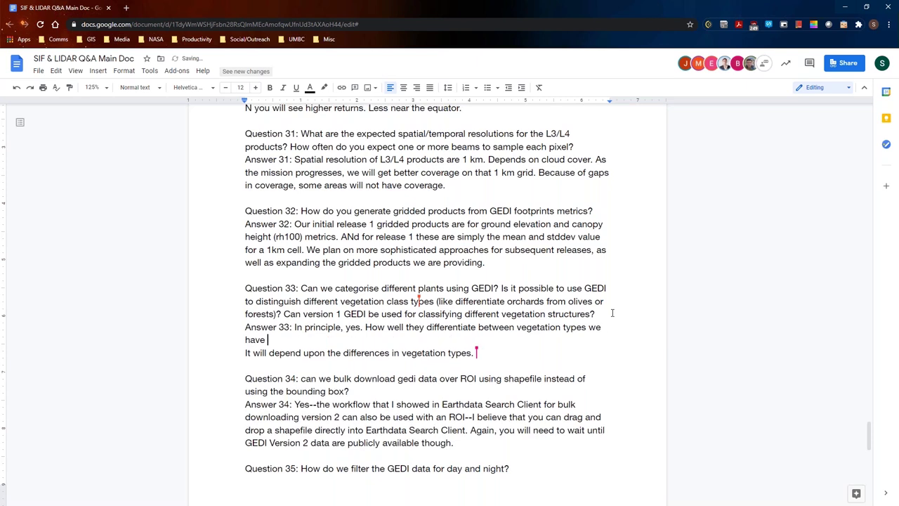
pyautogui.write('yet to d')
pyautogui.press('BackSpace')
pyautogui.write('see.')
# Add "Positive values indicate day time aquisition." to the end of Answer 35.
pyautogui.scroll(-3, 475, 351)
pyautogui.click(468, 300)
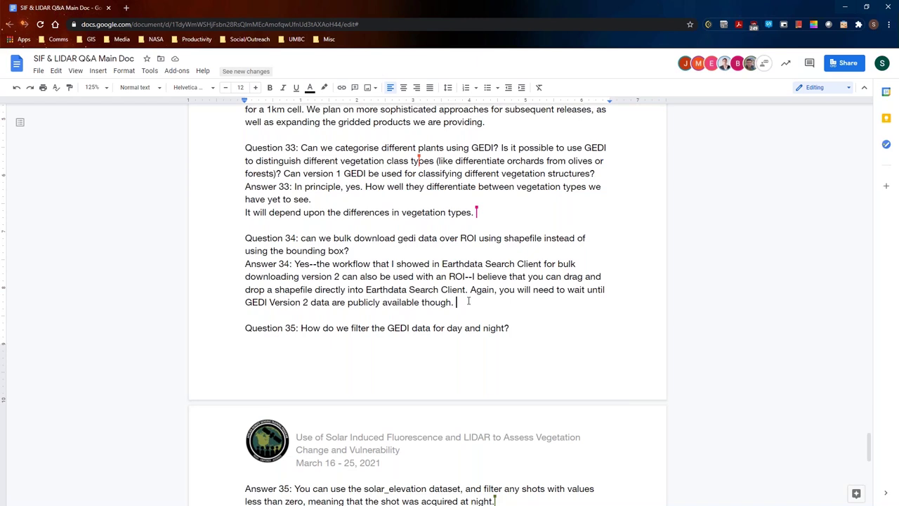
pyautogui.scroll(-2, 468, 301)
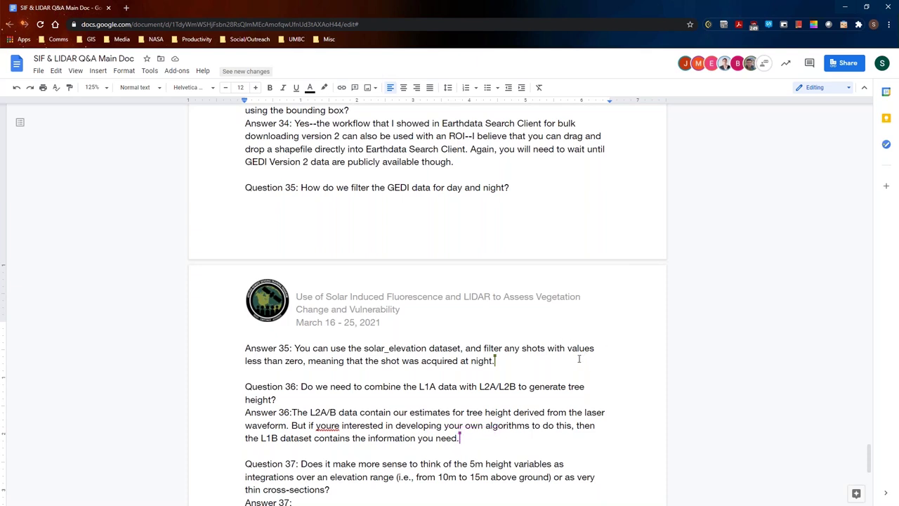
pyautogui.write('Positive values')
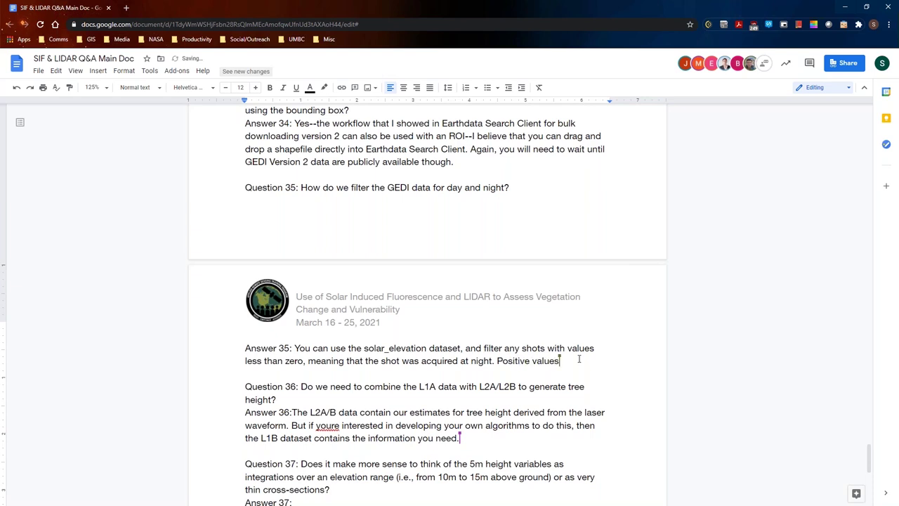
pyautogui.write(' indication')
pyautogui.press('BackSpace')
pyautogui.press('BackSpace')
pyautogui.press('BackSpace')
pyautogui.write('e day')
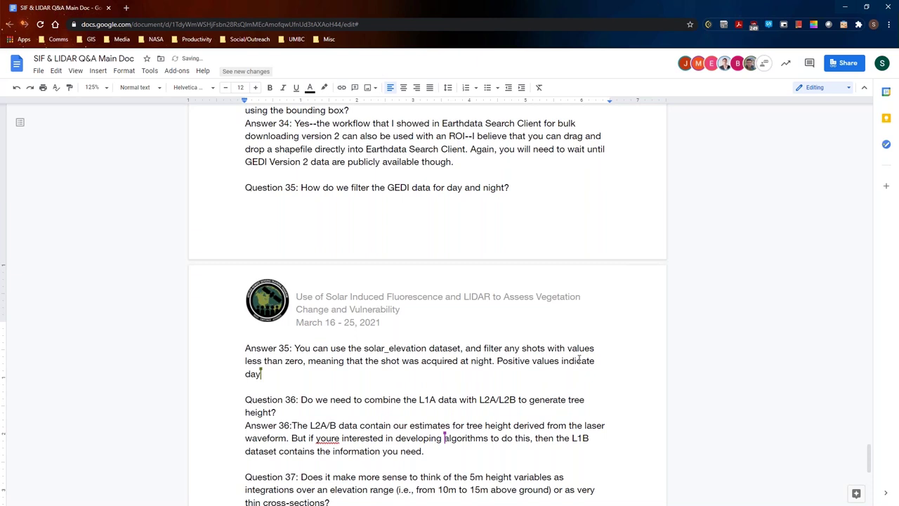
pyautogui.write(' time aquisition.')
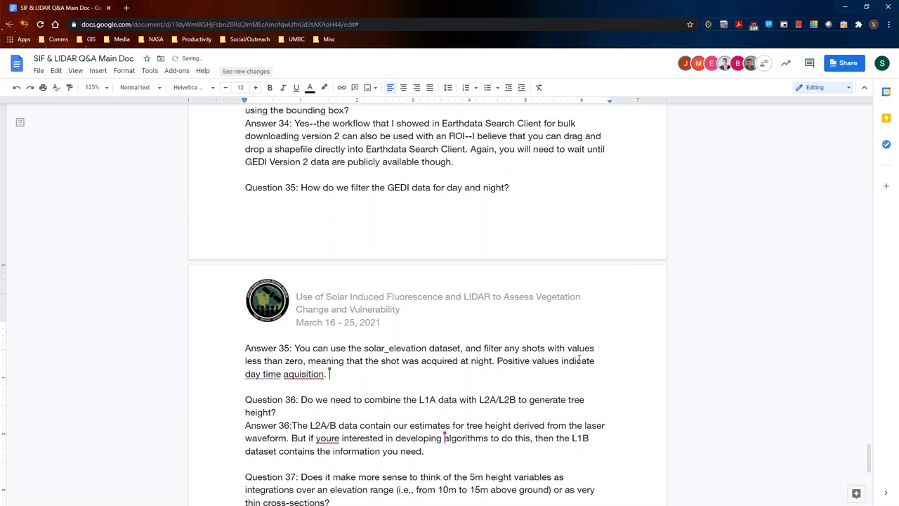
# Correct the misspelled last word of Answer 35 to "acquisition" and try the suggested replacement "daytime" for "day time".
pyautogui.rightClick(293, 373)
pyautogui.click(312, 398)
pyautogui.rightClick(260, 374)
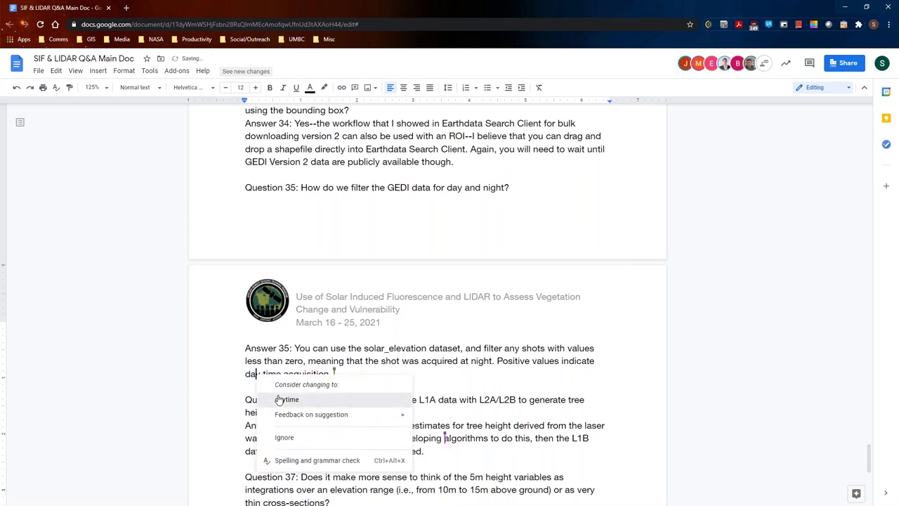
pyautogui.click(295, 398)
# Add "If you are interested in developing algorithms, the L1B dataset will have the info you need." to the end of Answer 36.
pyautogui.scroll(-4, 365, 383)
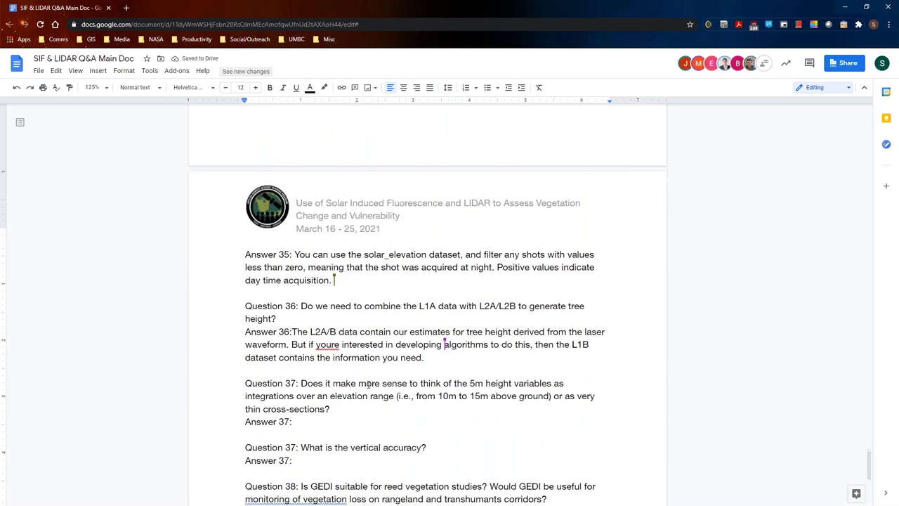
pyautogui.click(444, 311)
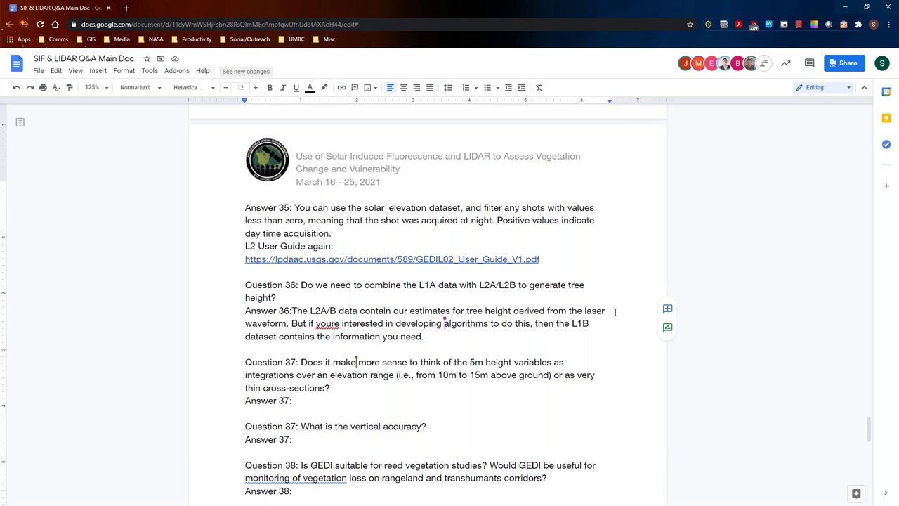
pyautogui.write('/if')
pyautogui.press('BackSpace')
pyautogui.press('BackSpace')
pyautogui.press('BackSpace')
pyautogui.press('BackSpace')
pyautogui.write('If you are interested in developing alg')
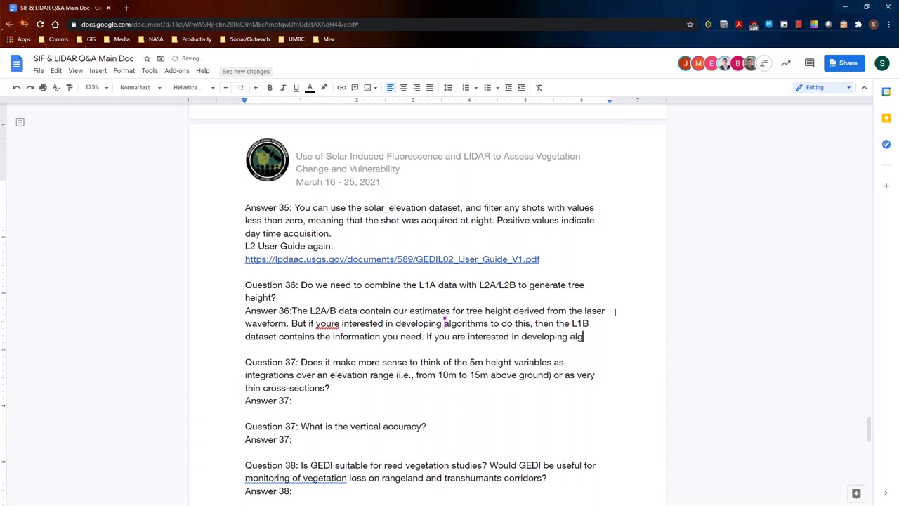
pyautogui.write('orithms')
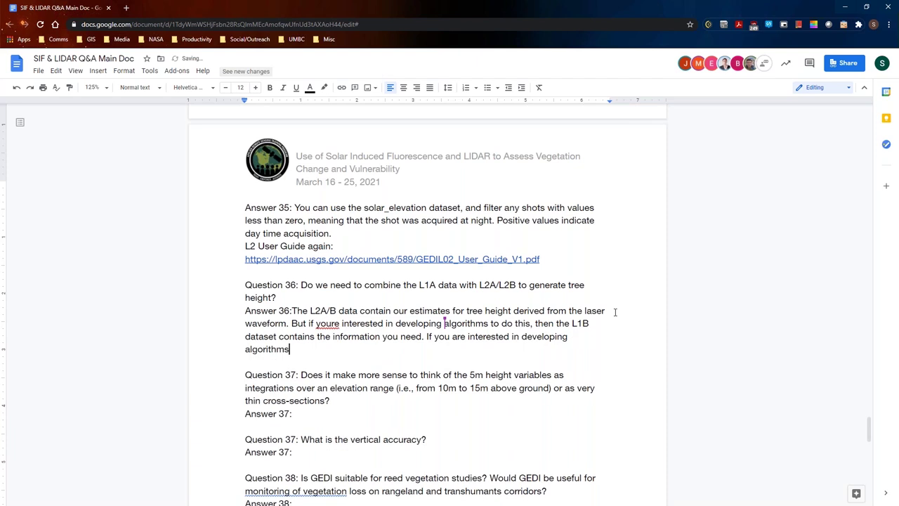
pyautogui.write(', the L1B dataset will have the inf')
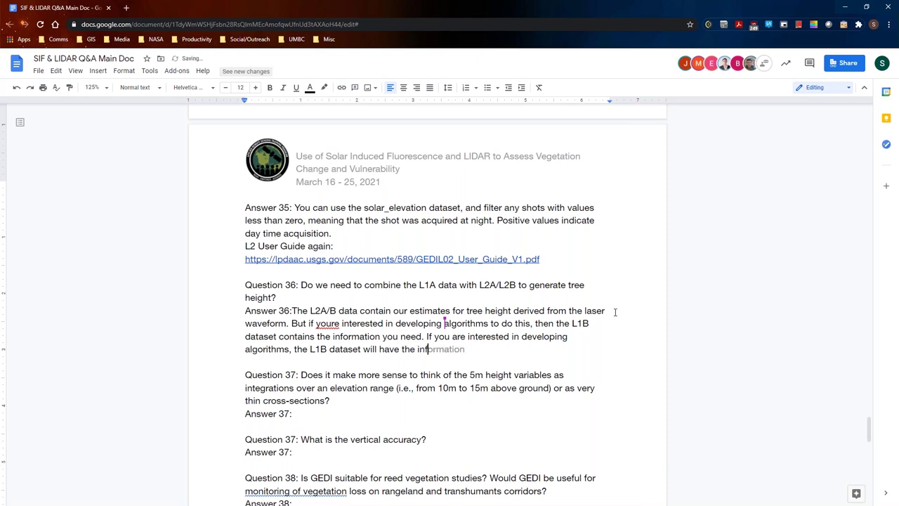
pyautogui.write('o you need.')
# Fill in Answer 37 about the 5m height variables with "The vertical profiles are cumulative profiles.".
pyautogui.scroll(-2, 583, 298)
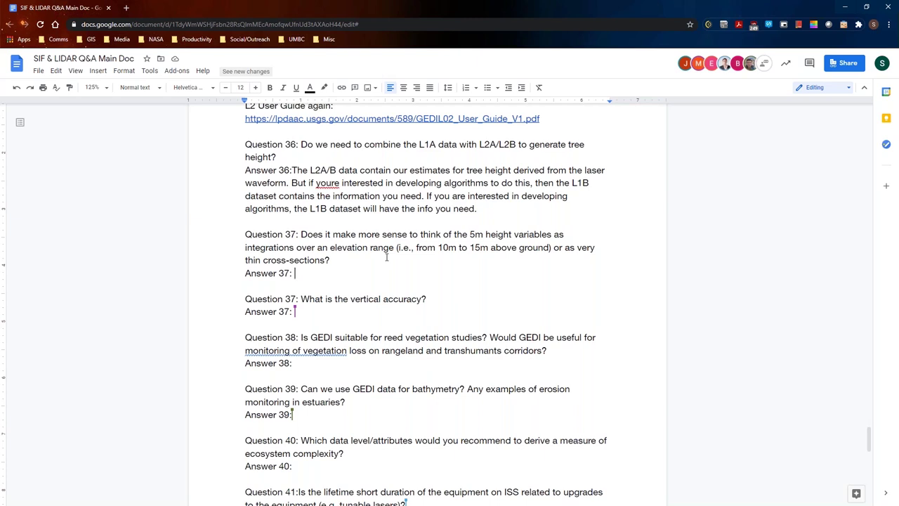
pyautogui.write('The vertical profiles are cumulative proif')
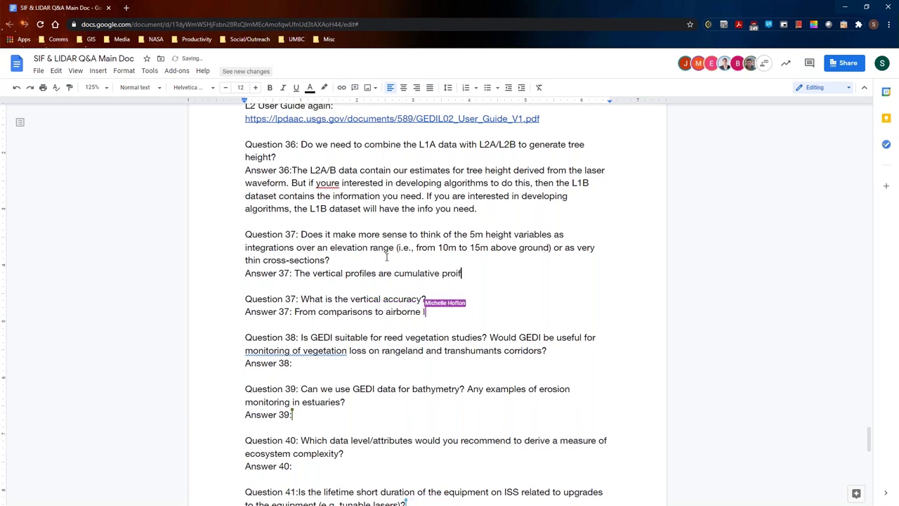
pyautogui.press('BackSpace')
pyautogui.press('BackSpace')
pyautogui.write('files.')
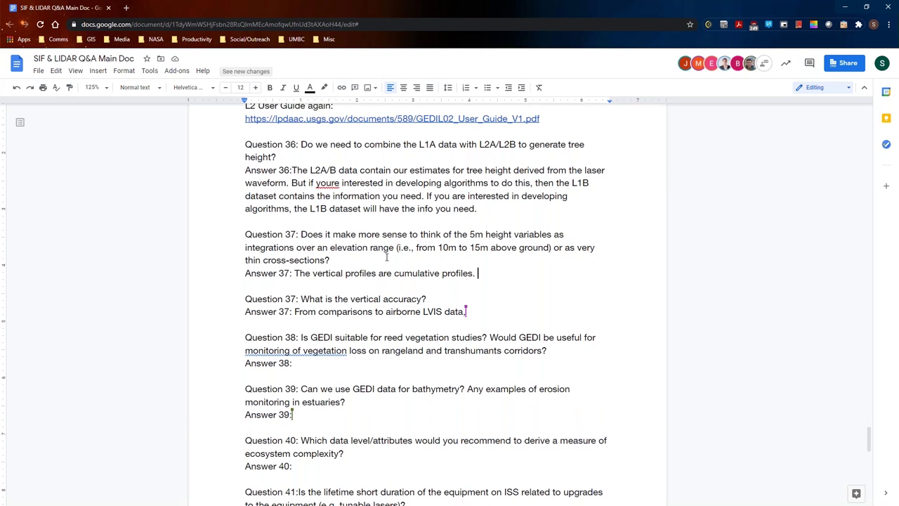
# Renumber the vertical accuracy question and its answer as 38, and add "of GEDI" to the question.
pyautogui.click(297, 298)
pyautogui.press('BackSpace')
pyautogui.write('8')
pyautogui.click(290, 312)
pyautogui.press('BackSpace')
pyautogui.write('8')
pyautogui.click(424, 299)
pyautogui.write('of GEDI')
# Continue the vertical accuracy answer with "we are about in the 3m range and similar for RH98 values as well.".
pyautogui.write('we are')
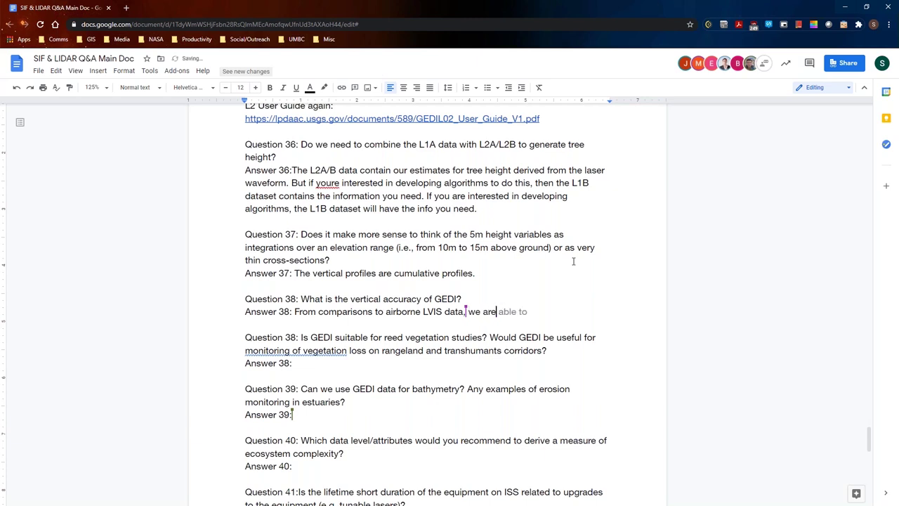
pyautogui.write(' about in the 3m ')
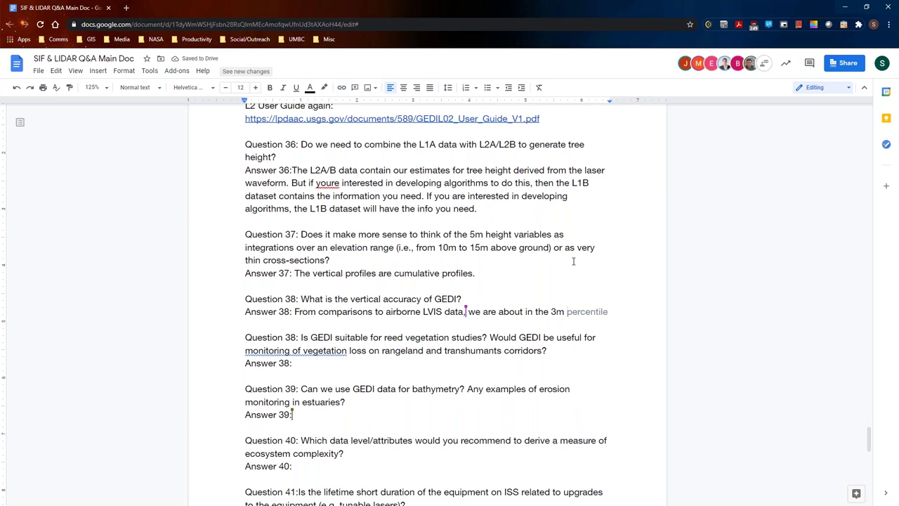
pyautogui.write('range and similar for RH98 values ')
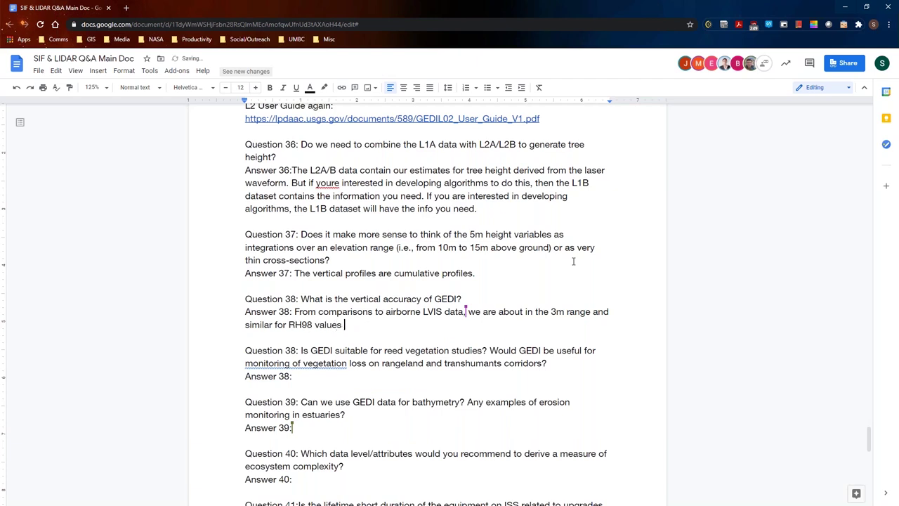
pyautogui.write('as well.')
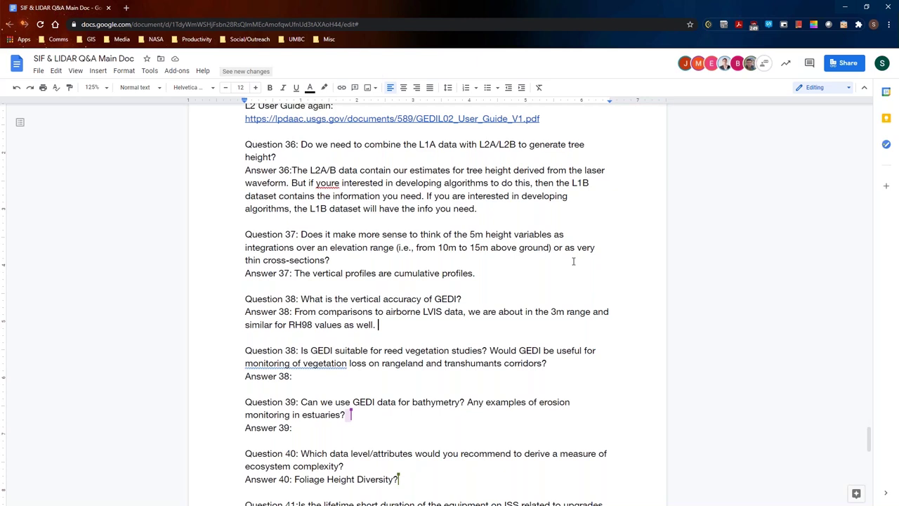
# Add "It will improve as waveform processes improve." to the vertical accuracy answer.
pyautogui.write('It will im')
pyautogui.press('BackSpace')
pyautogui.write('ove as w')
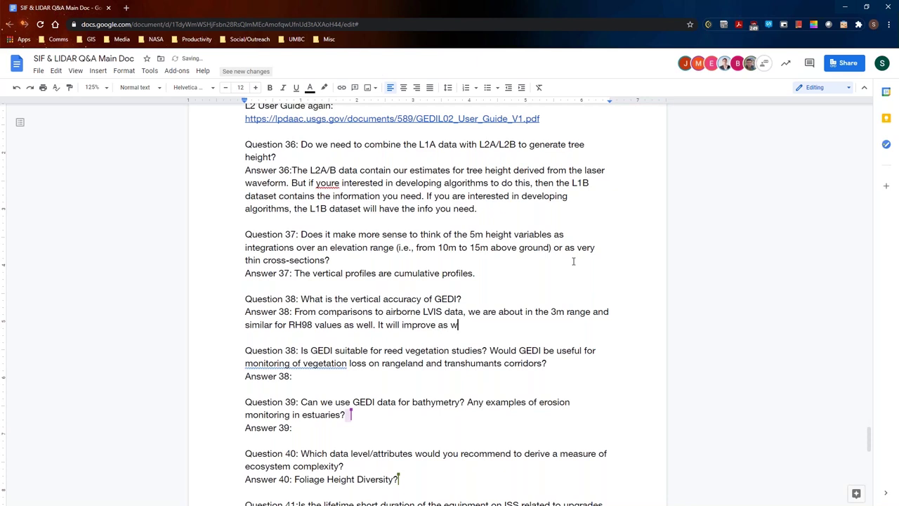
pyautogui.write('aveform processes improve.')
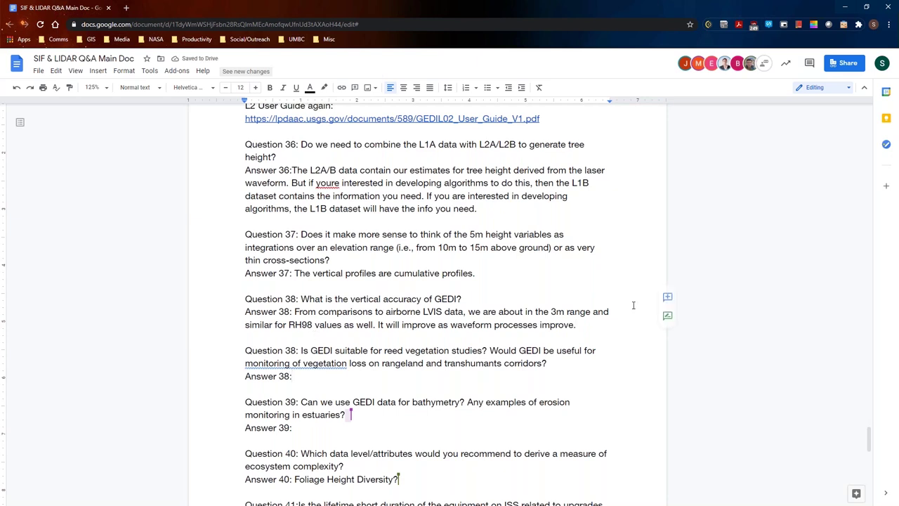
# Renumber the reed vegetation question and its answer as 39.
pyautogui.scroll(-3, 634, 304)
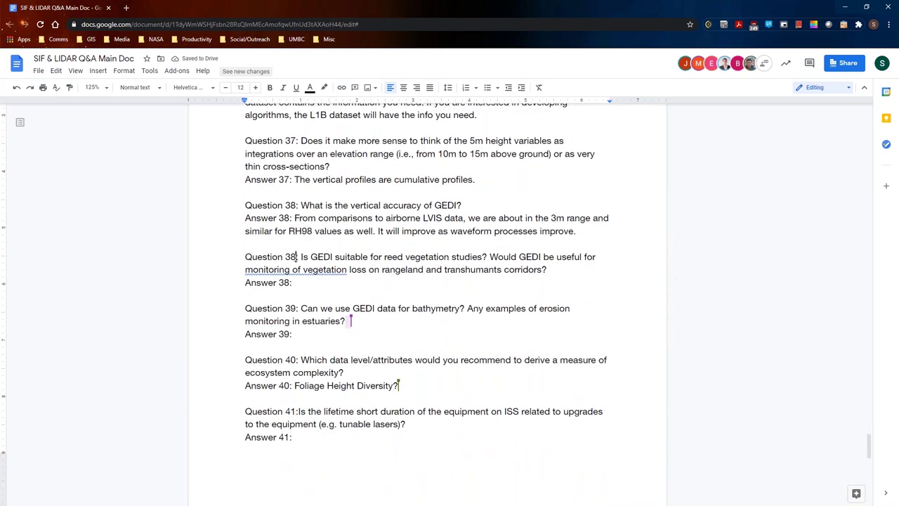
pyautogui.click(294, 257)
pyautogui.press('BackSpace')
pyautogui.write('9')
pyautogui.click(290, 281)
pyautogui.press('BackSpace')
pyautogui.write('9')
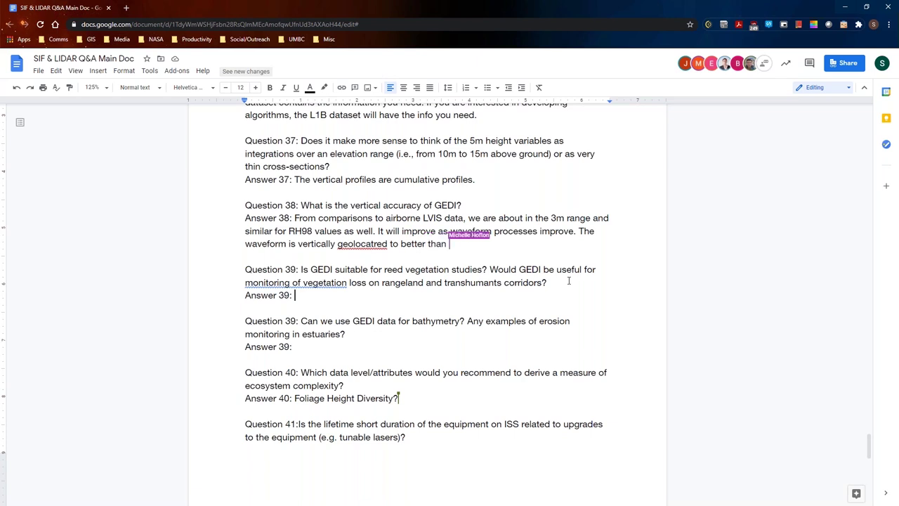
# Begin the reed vegetation answer with "It can be difficult to separate canopy and ground in that environment.".
pyautogui.write('It can be d')
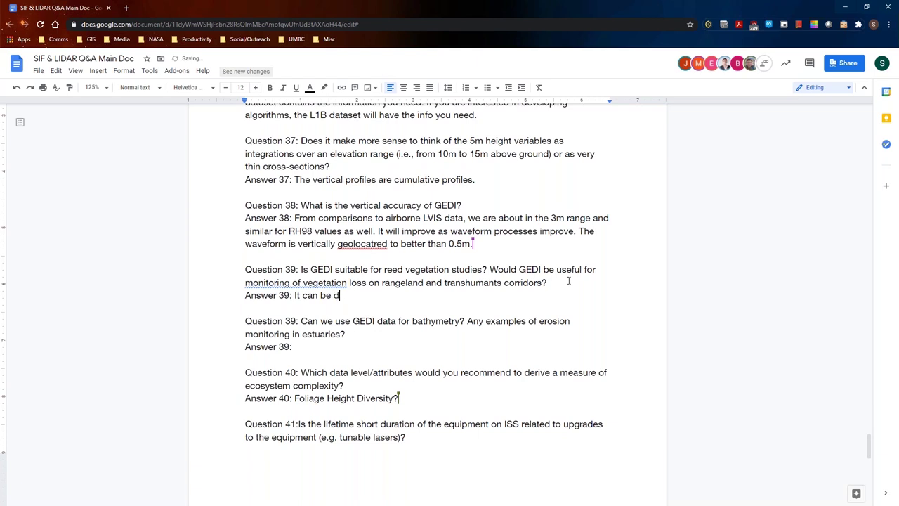
pyautogui.write('ifficult to ')
pyautogui.write('separ')
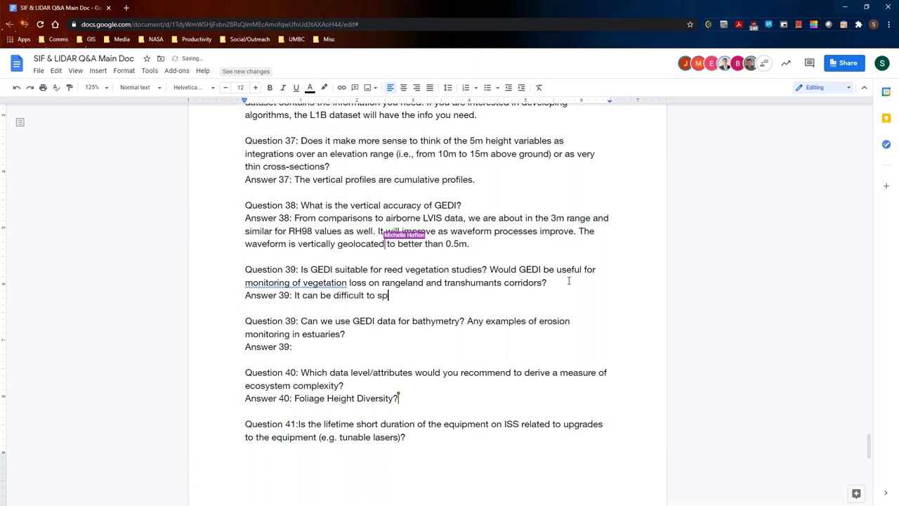
pyautogui.write('ate cana')
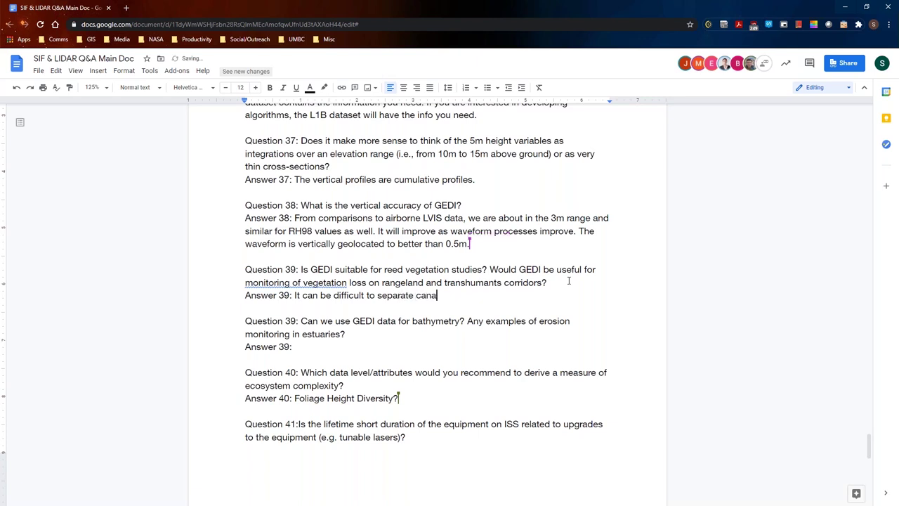
pyautogui.press('BackSpace')
pyautogui.write('opy and ground in that i')
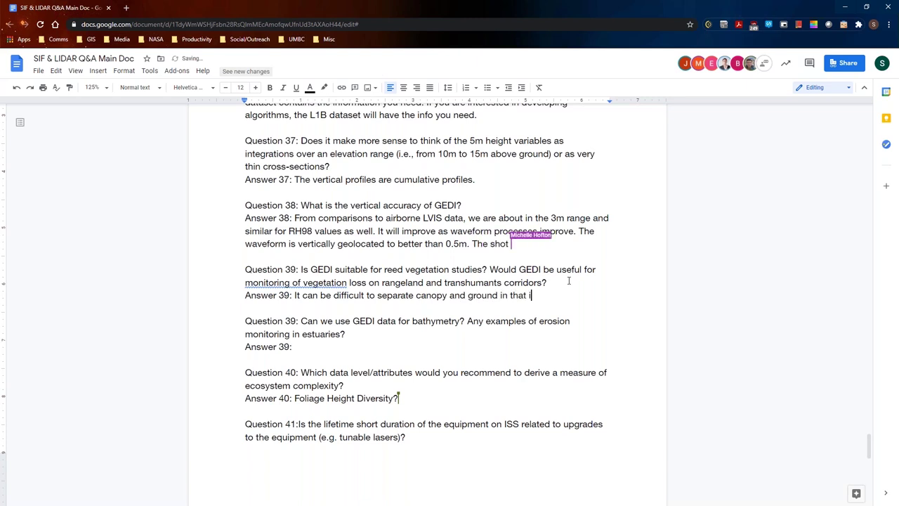
pyautogui.press('BackSpace')
pyautogui.write('env')
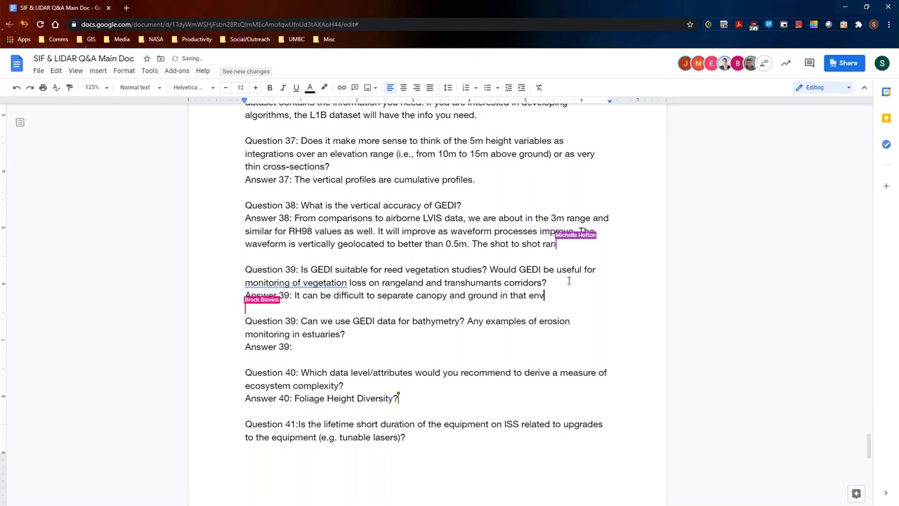
pyautogui.write('ironment.')
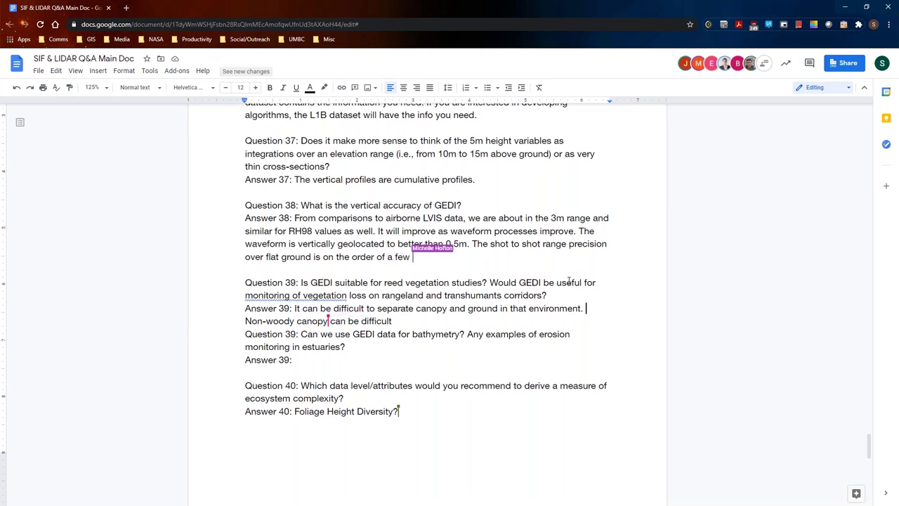
# Add "Reed vegetation is primarily found in water" to the reed vegetation answer.
pyautogui.press('BackSpace')
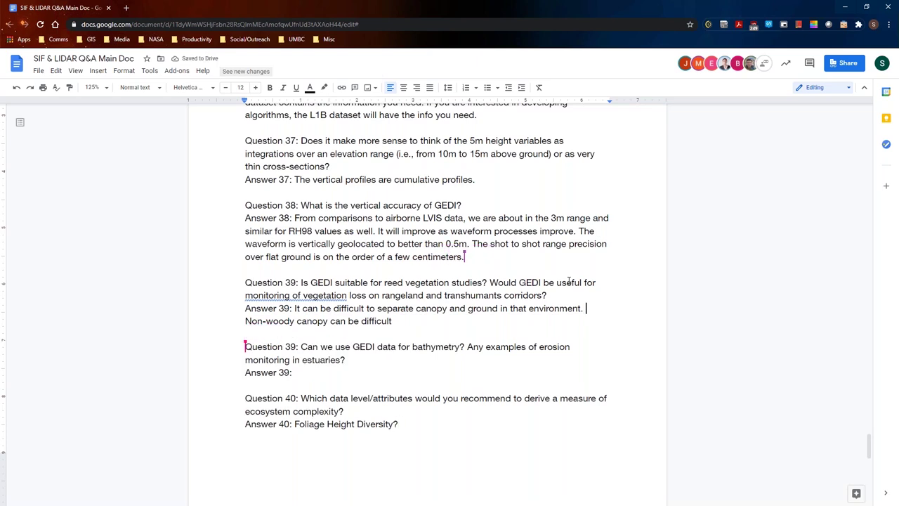
pyautogui.write('Redd')
pyautogui.press('BackSpace')
pyautogui.press('BackSpace')
pyautogui.write('ed vegr')
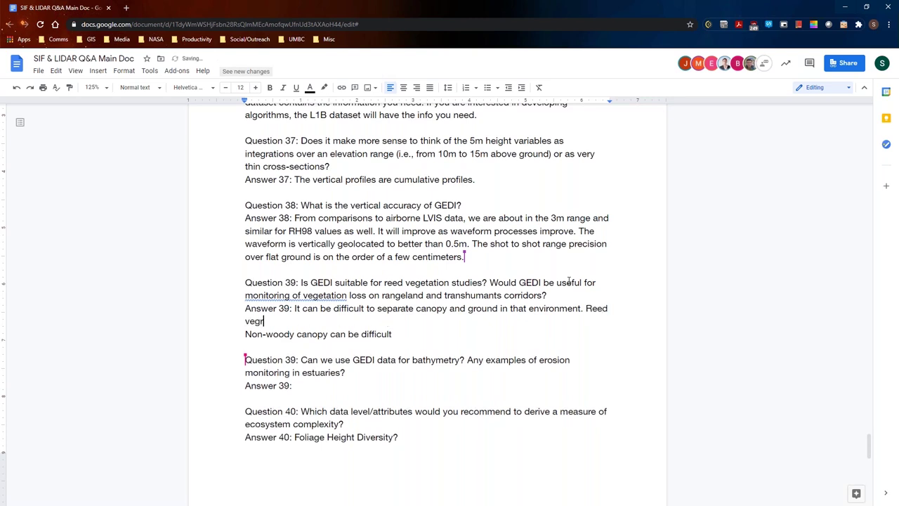
pyautogui.press('BackSpace')
pyautogui.write('etation is primaril')
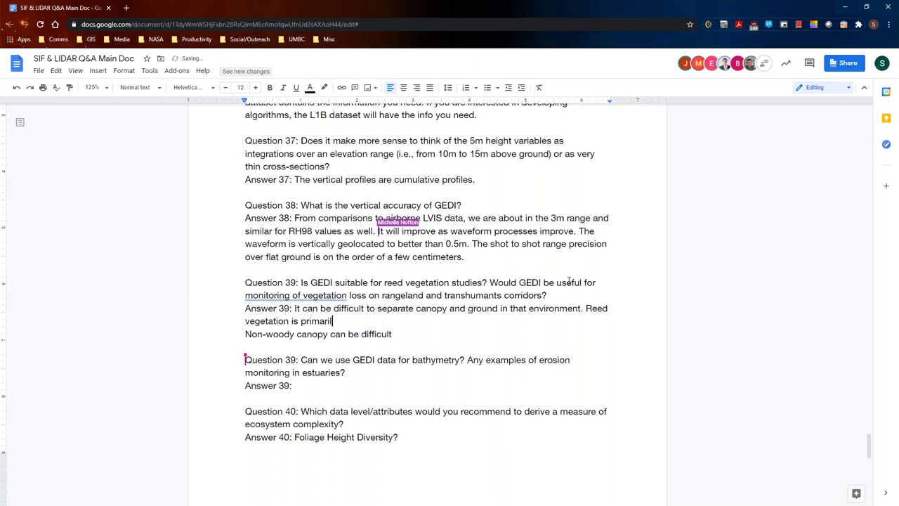
pyautogui.write('y found ')
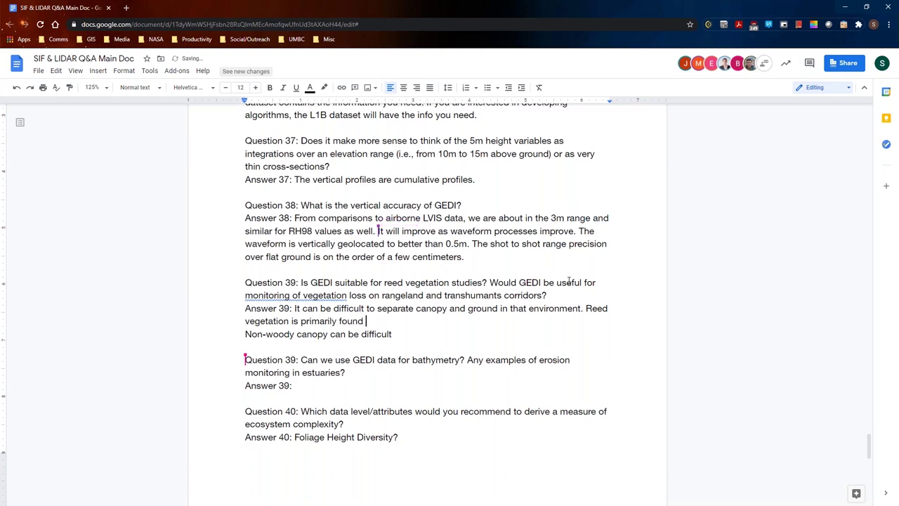
pyautogui.write('in water ')
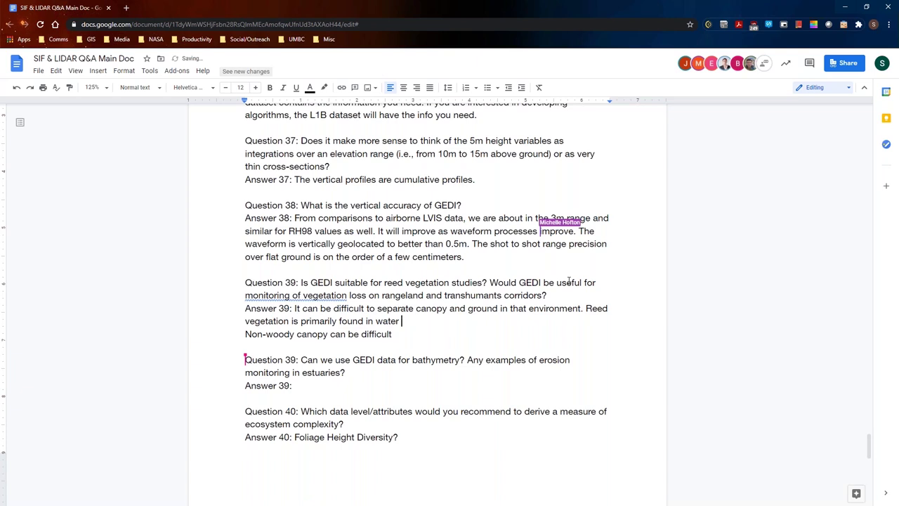
# Continue the reed vegetation sentence with "and inundation", removing the extra words "from water".
pyautogui.write('and in')
pyautogui.write('unda')
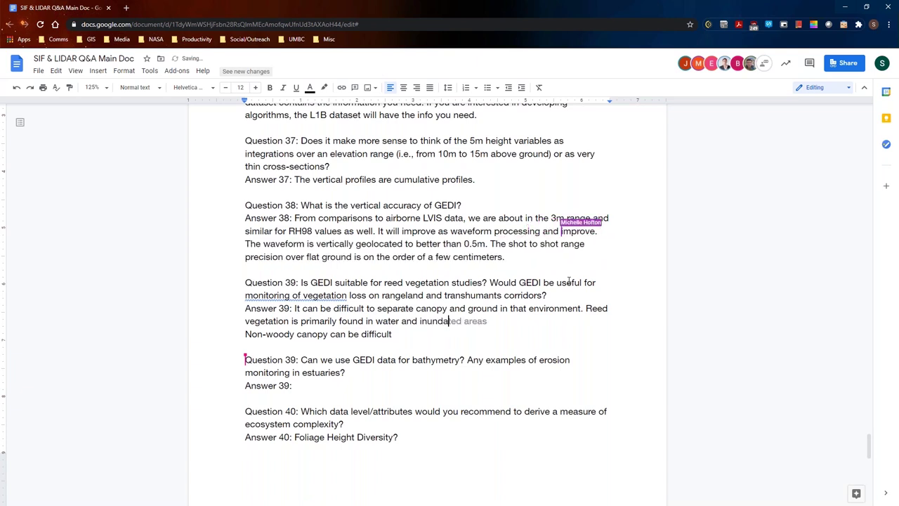
pyautogui.write('tion frmo')
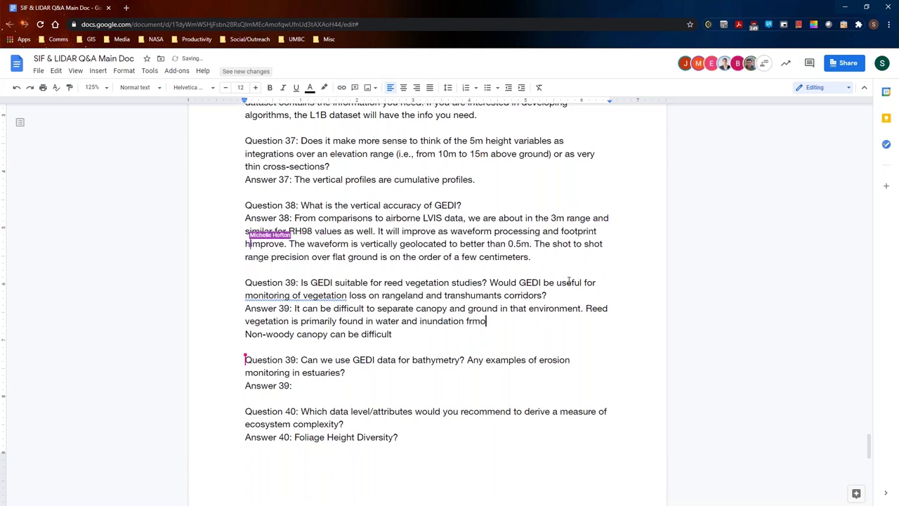
pyautogui.press('BackSpace')
pyautogui.press('BackSpace')
pyautogui.write('om water')
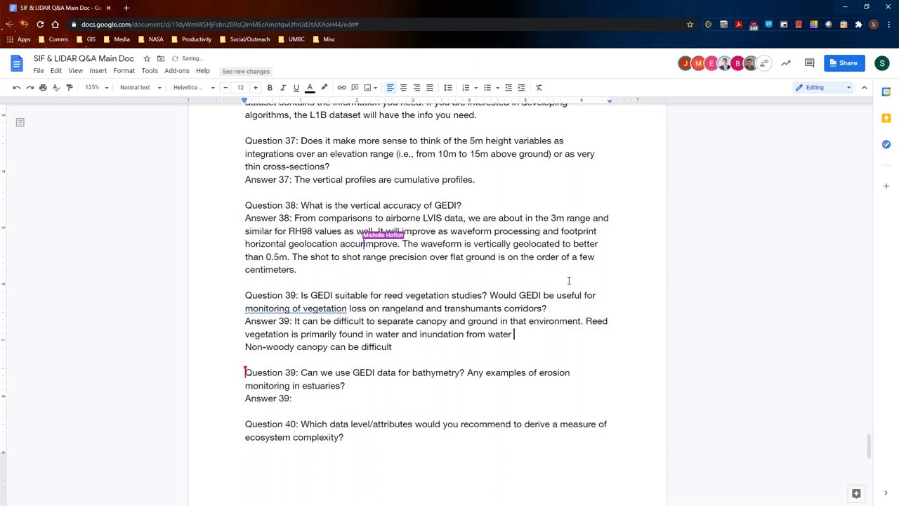
pyautogui.press('BackSpace')
pyautogui.press('BackSpace')
pyautogui.press('BackSpace')
pyautogui.press('BackSpace')
pyautogui.press('BackSpace')
pyautogui.press('BackSpace')
pyautogui.press('BackSpace')
pyautogui.press('BackSpace')
pyautogui.press('BackSpace')
pyautogui.press('BackSpace')
pyautogui.press('BackSpace')
pyautogui.press('BackSpace')
pyautogui.press('BackSpace')
pyautogui.press('BackSpace')
pyautogui.press('BackSpace')
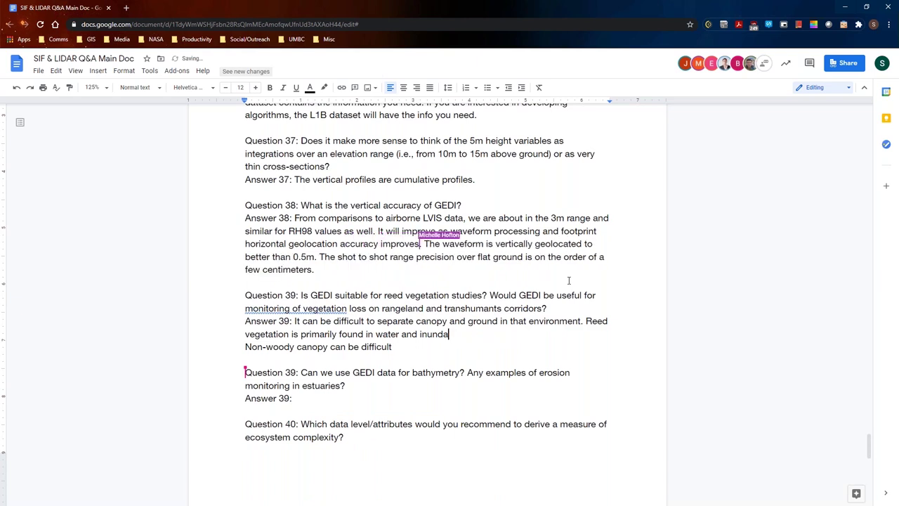
pyautogui.write('tion ')
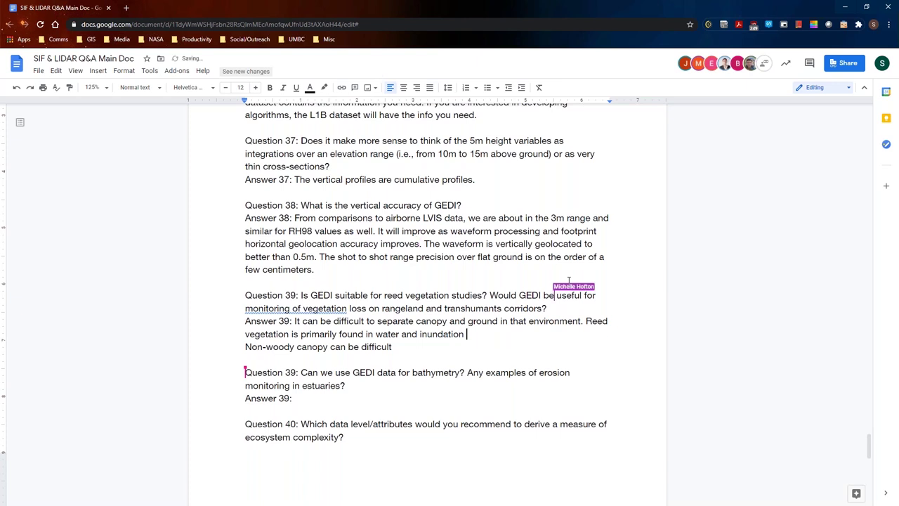
# Extend the reed vegetation sentence with "can affect the estimation", accepting the suggested word "affect".
pyautogui.write('can effect the es')
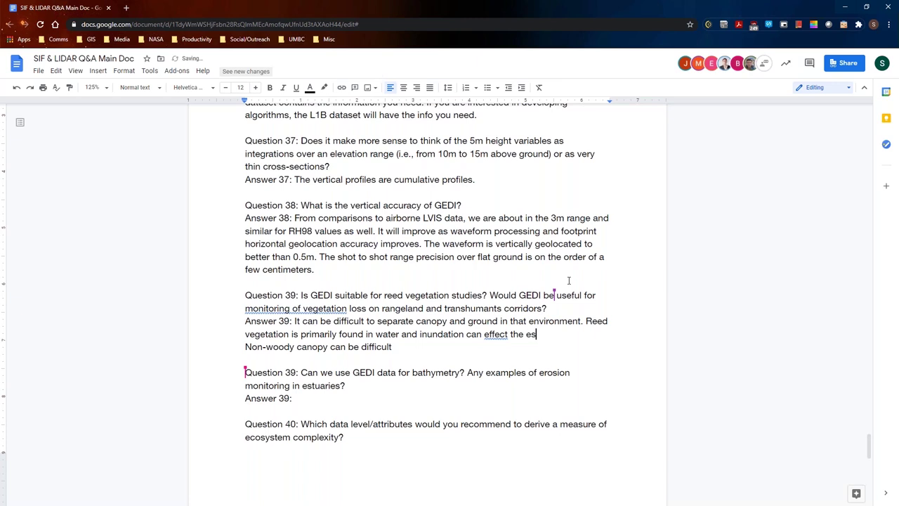
pyautogui.write('timation')
pyautogui.rightClick(505, 333)
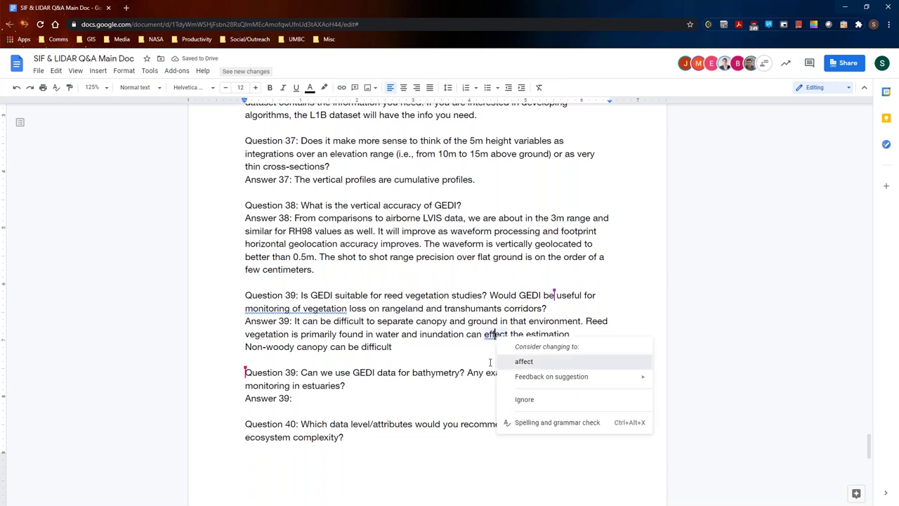
pyautogui.click(524, 361)
# Renumber the bathymetry question and its answer as 40.
pyautogui.click(306, 404)
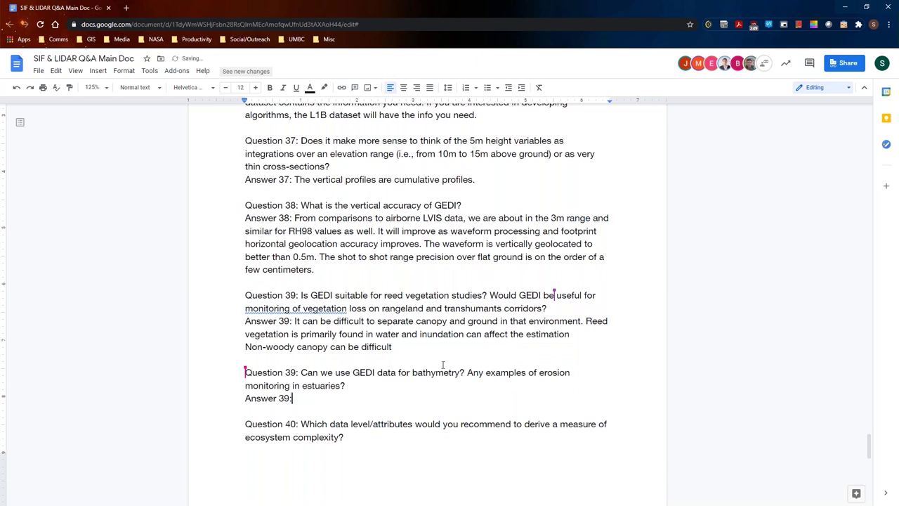
pyautogui.scroll(-1, 413, 343)
pyautogui.scroll(-1, 413, 343)
pyautogui.doubleClick(290, 326)
pyautogui.write('40')
pyautogui.click(289, 351)
pyautogui.press('BackSpace')
pyautogui.press('BackSpace')
pyautogui.press('BackSpace')
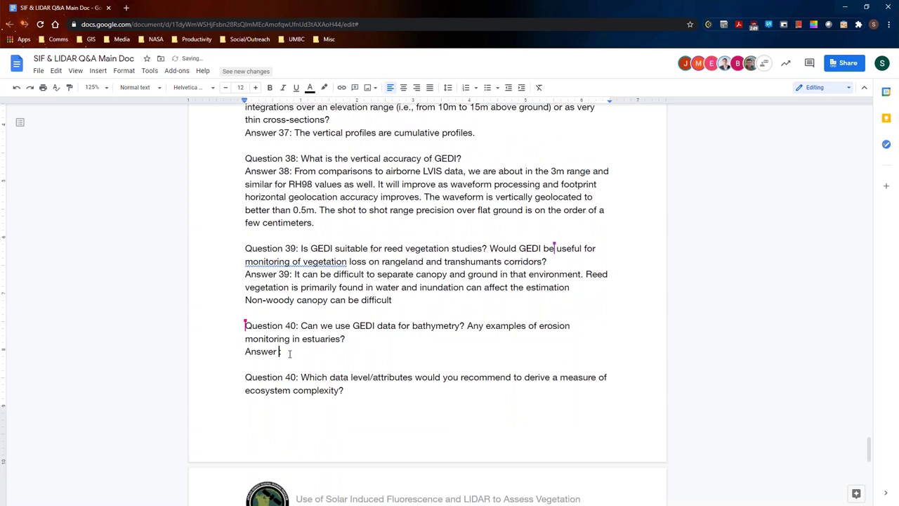
pyautogui.write('40:')
# Answer the bathymetry question with "No, micron data does not penetrate water.".
pyautogui.write('No, n')
pyautogui.press('BackSpace')
pyautogui.write('moc')
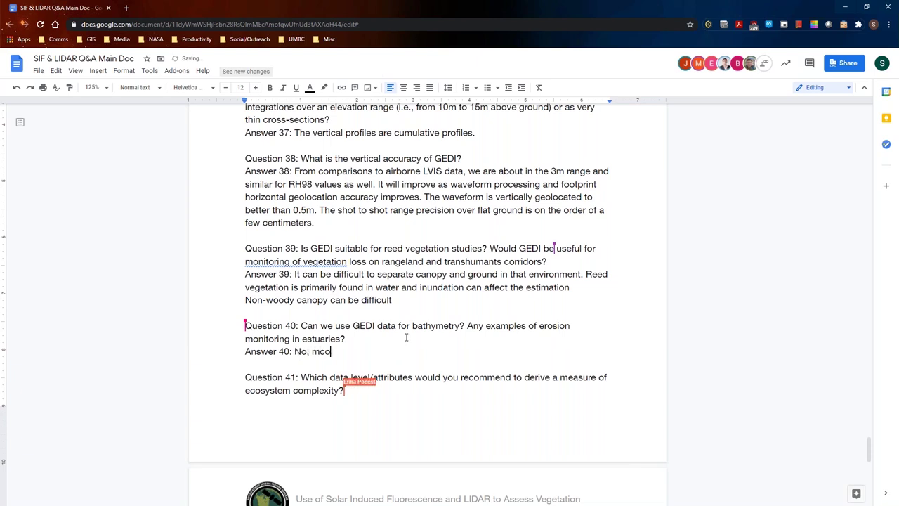
pyautogui.press('BackSpace')
pyautogui.write('icron data does ')
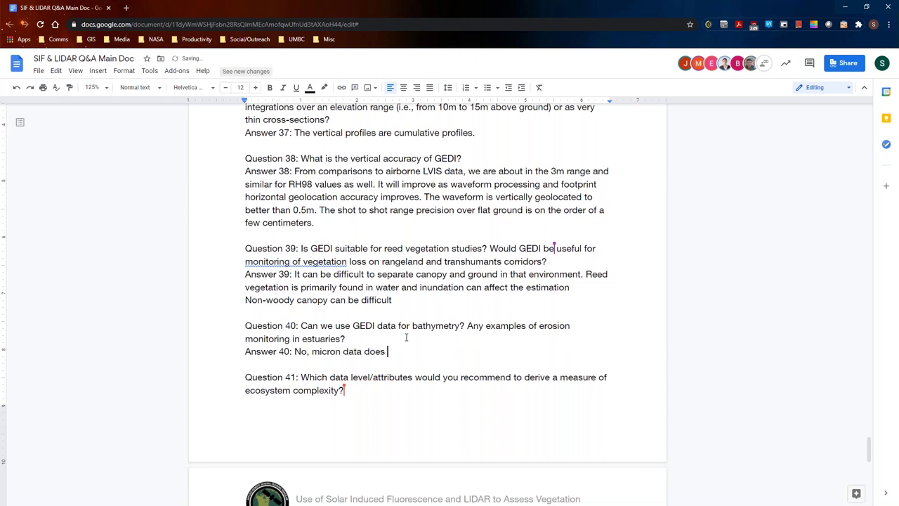
pyautogui.write('not penetrate water.')
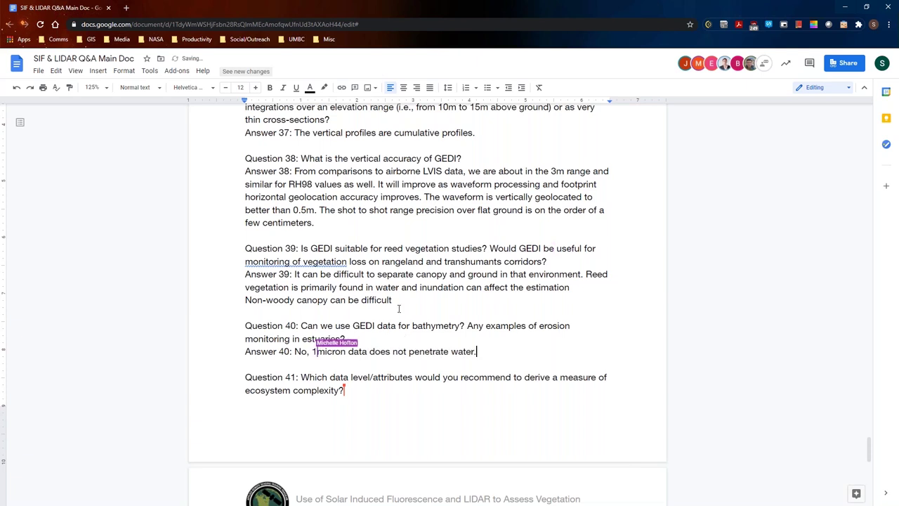
# Renumber the Foliage Height Diversity answer as 41.
pyautogui.scroll(-3, 422, 337)
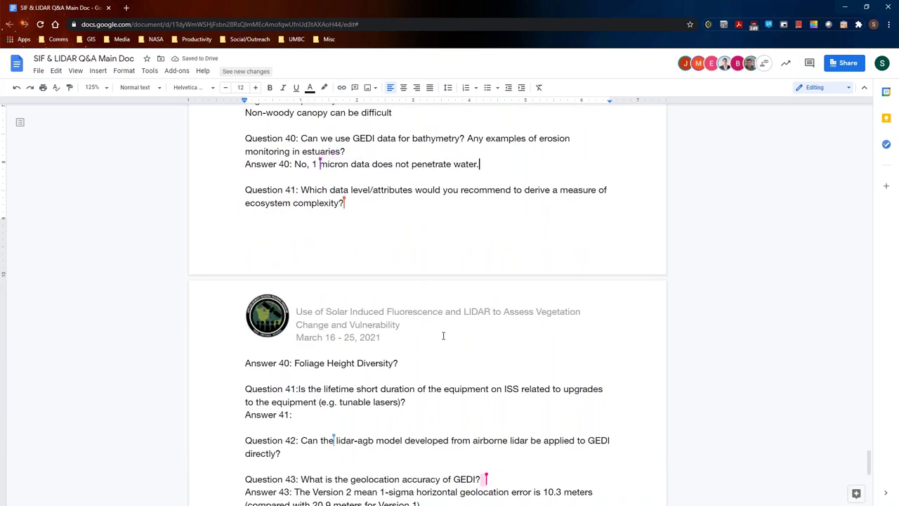
pyautogui.click(290, 364)
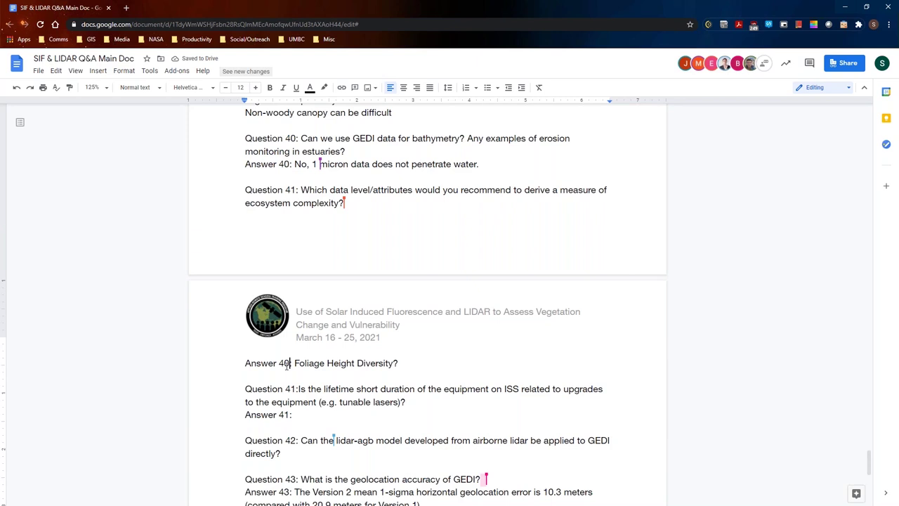
pyautogui.press('BackSpace')
pyautogui.write('1')
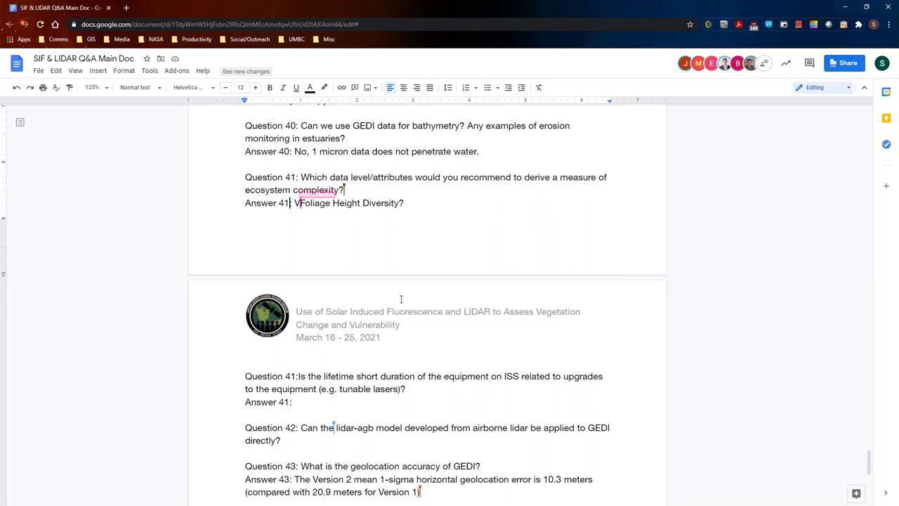
# Correct the misspelled "Vertical" in Answer 41 and end the answer with a period instead of a question mark.
pyautogui.click(454, 202)
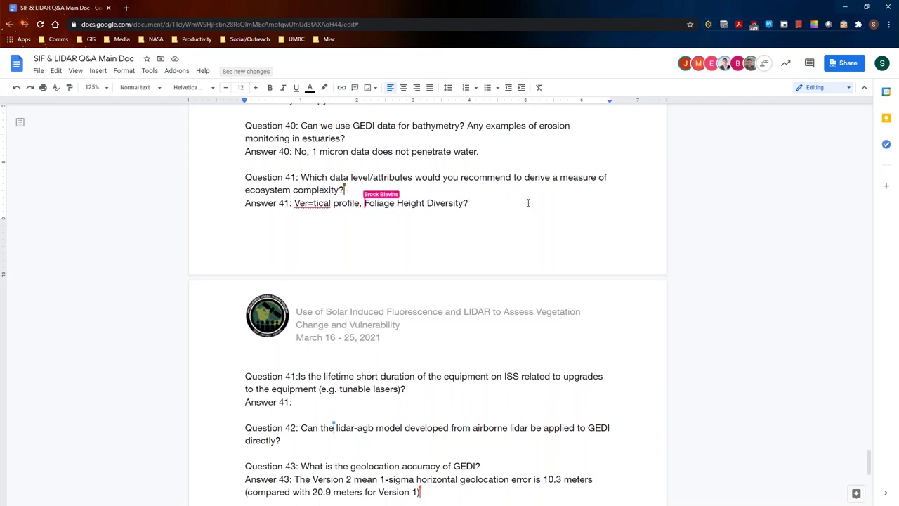
pyautogui.click(314, 203)
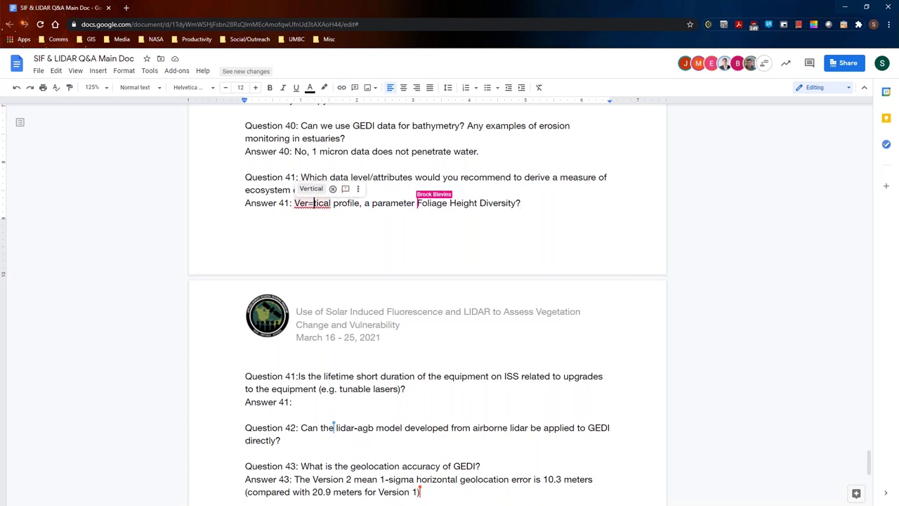
pyautogui.click(311, 189)
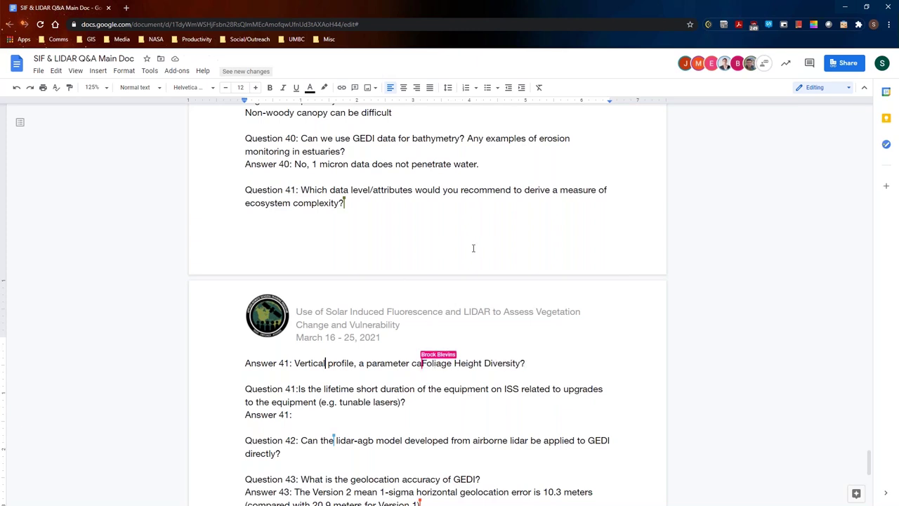
pyautogui.click(544, 363)
pyautogui.press('BackSpace')
pyautogui.write('.')
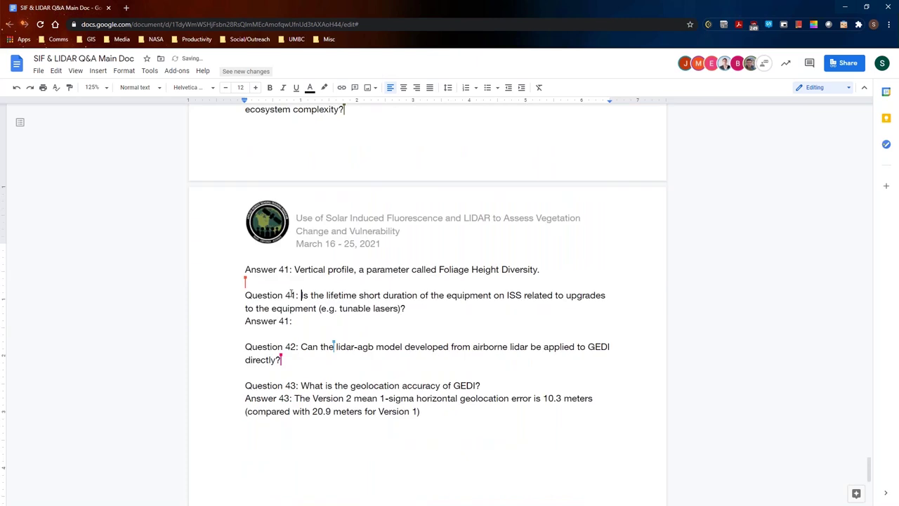
# Renumber the ISS equipment lifetime question and its answer as 42.
pyautogui.click(294, 295)
pyautogui.press('BackSpace')
pyautogui.write('2')
pyautogui.click(291, 321)
pyautogui.press('BackSpace')
pyautogui.write('2')
pyautogui.click(371, 325)
# Renumber the lidar-agb model question as 43 and the geolocation accuracy question and answer as 44.
pyautogui.scroll(-2, 335, 376)
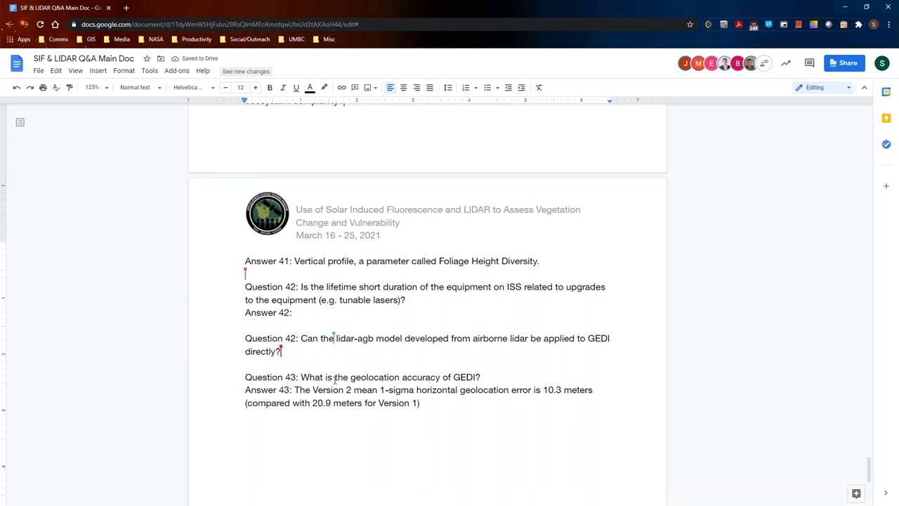
pyautogui.scroll(1, 335, 380)
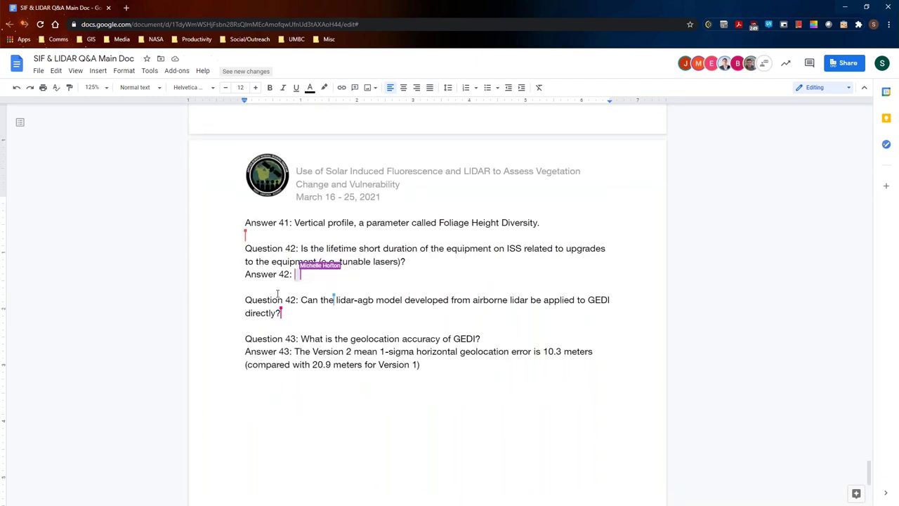
pyautogui.press('Delete')
pyautogui.write('3')
pyautogui.click(295, 338)
pyautogui.press('Delete')
pyautogui.write('4')
pyautogui.click(287, 351)
pyautogui.press('Delete')
pyautogui.write('4')
# Begin Answer 42 with "The mission life of GEDI is designed to answer the science questions.".
pyautogui.click(395, 277)
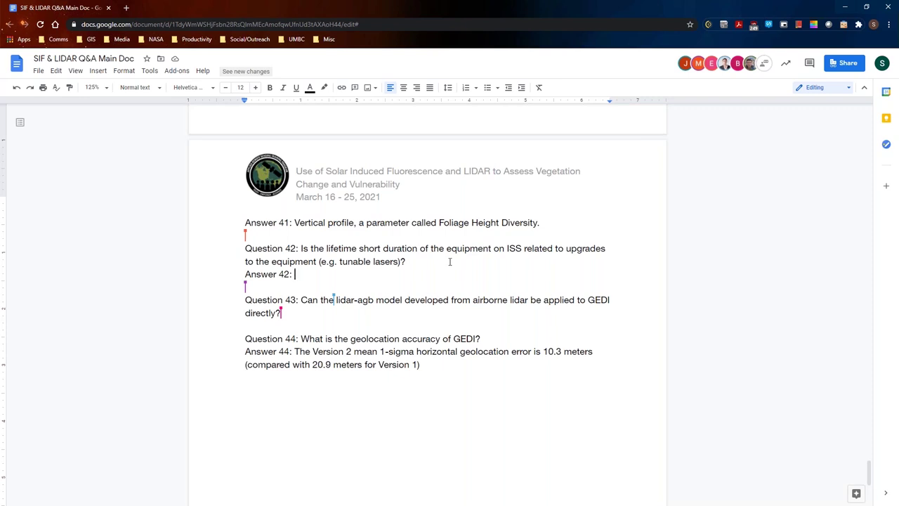
pyautogui.write('The mission life of ')
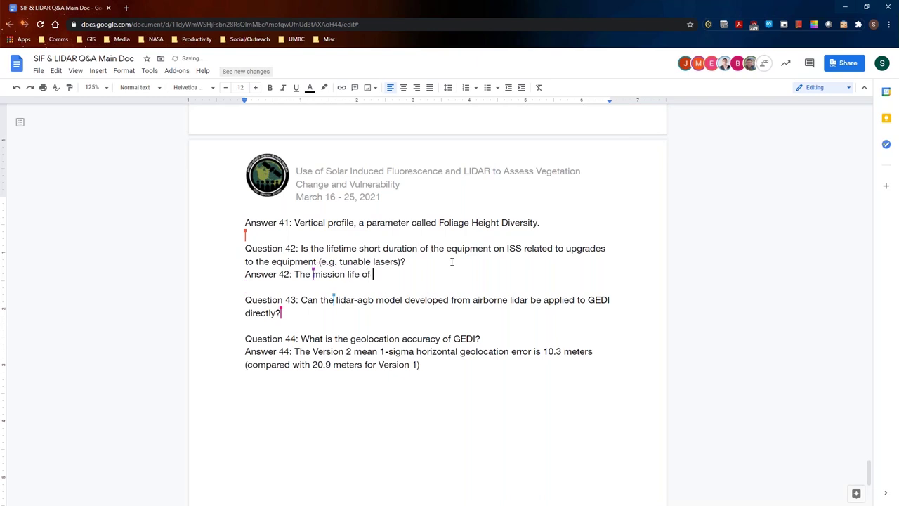
pyautogui.write('GEDI ')
pyautogui.write('is designed to')
pyautogui.write(' an')
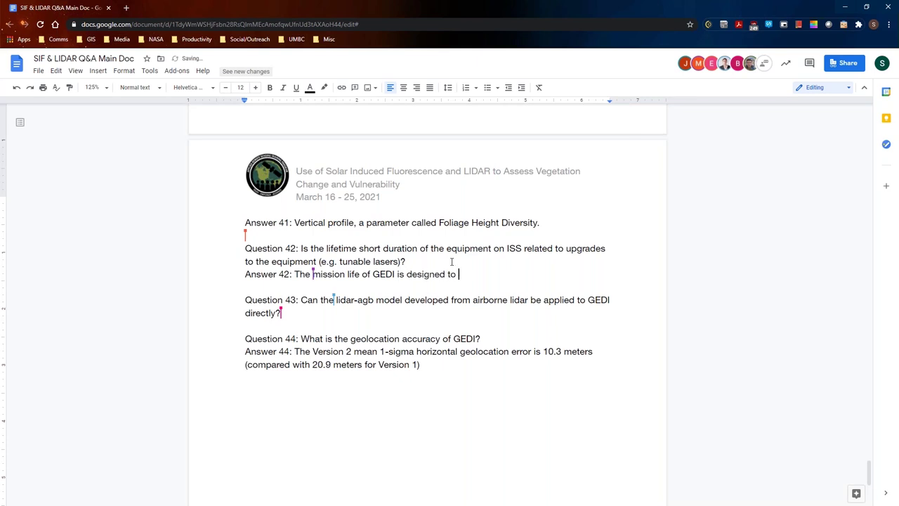
pyautogui.write('swer the science ques')
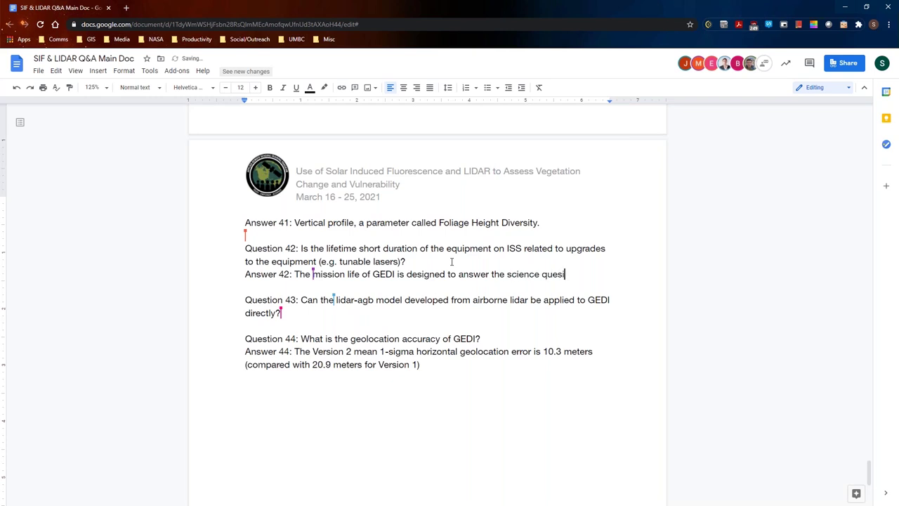
pyautogui.write('tions.')
# Add "GEDI does have a finite life" to Answer 42 and correct the misspelled word "questions".
pyautogui.press('Return')
pyautogui.write('GEDI does have a finite life and')
pyautogui.press('BackSpace')
pyautogui.press('BackSpace')
pyautogui.press('BackSpace')
pyautogui.press('BackSpace')
pyautogui.press('BackSpace')
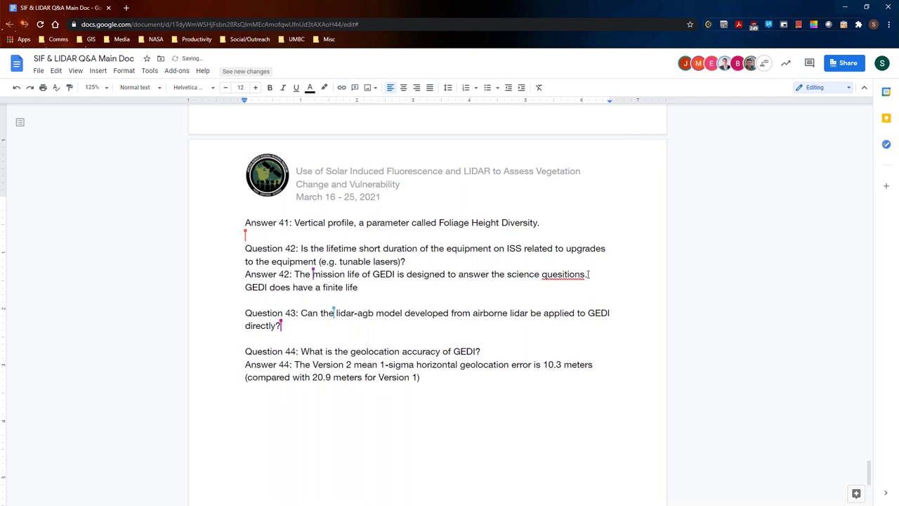
pyautogui.rightClick(566, 280)
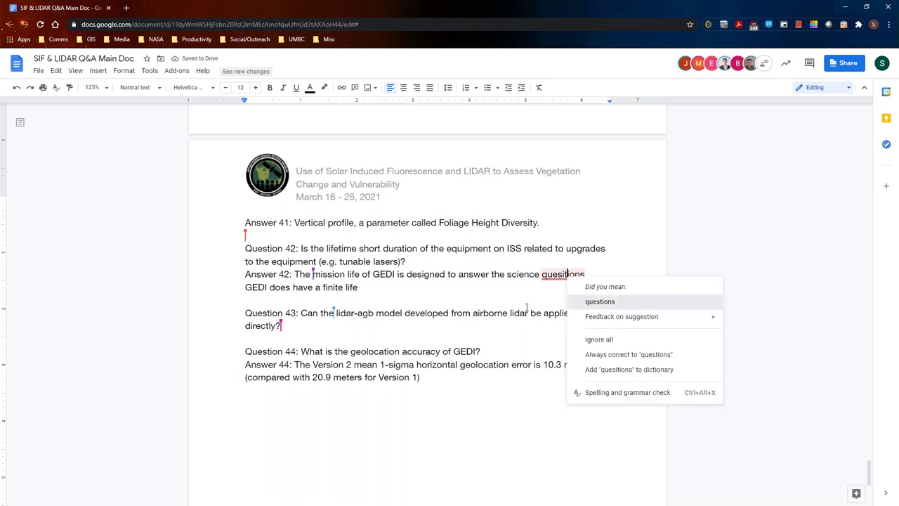
pyautogui.press('Return')
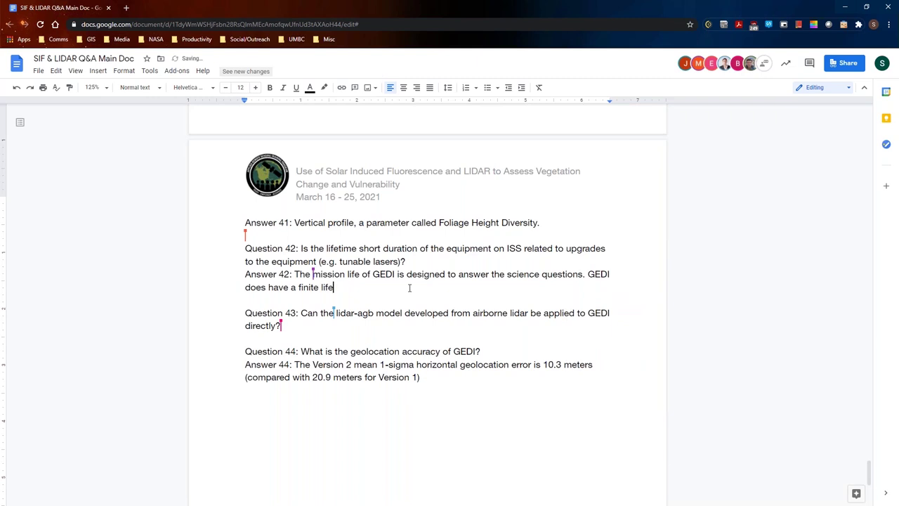
# Complete the last sentence of Answer 42 with "that will hopefully continue into 2023.".
pyautogui.write('that will ')
pyautogui.write('have')
pyautogui.press('BackSpace')
pyautogui.press('BackSpace')
pyautogui.press('BackSpace')
pyautogui.press('BackSpace')
pyautogui.press('BackSpace')
pyautogui.write('hopefully don')
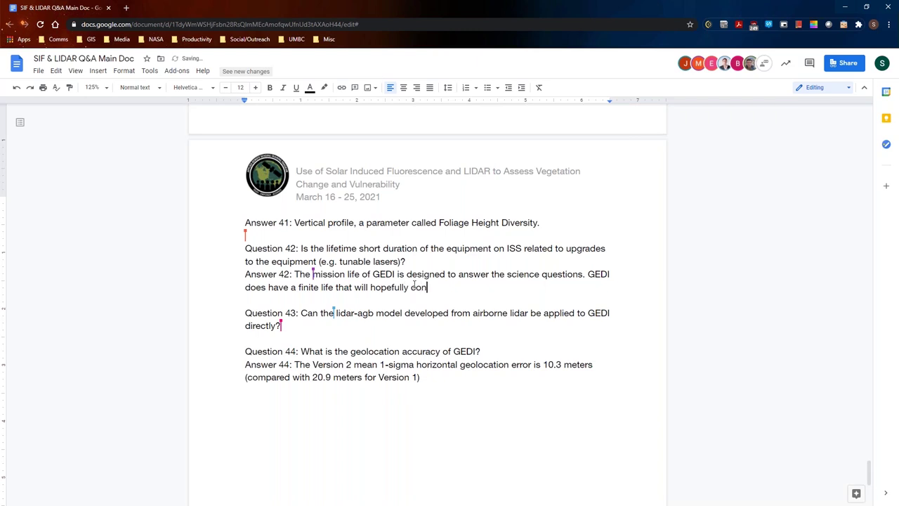
pyautogui.write('tinu')
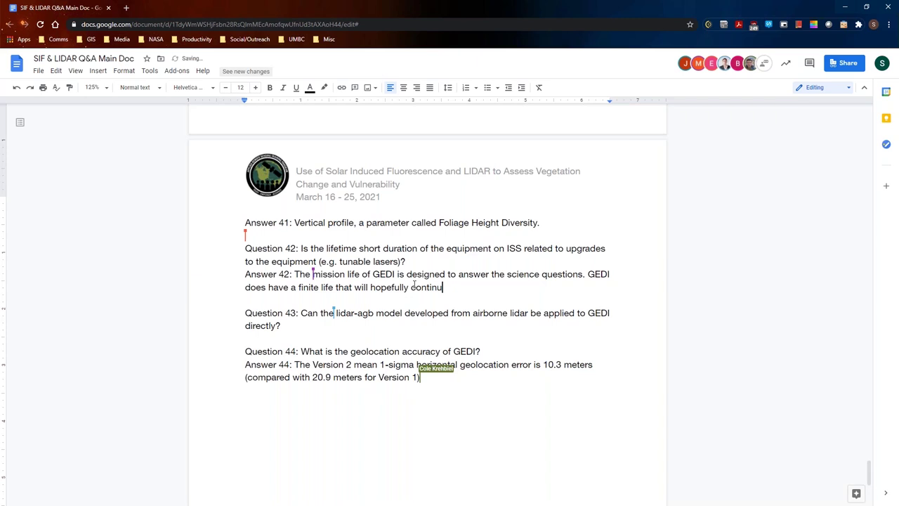
pyautogui.write('e into 2023')
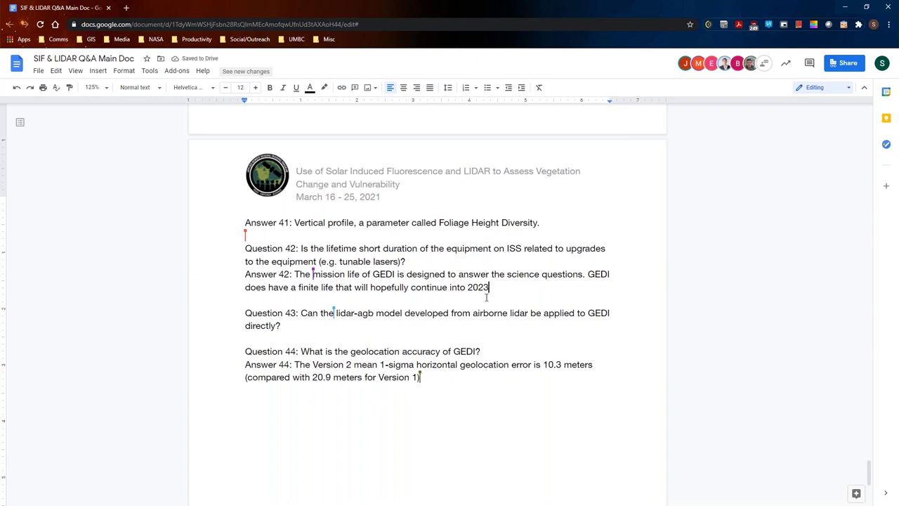
pyautogui.write('.')
# Add Answer 43 below its question, reading "We have trained GEDI above ground biomass models.".
pyautogui.click(335, 324)
pyautogui.press('Return')
pyautogui.write('Answer 43: ')
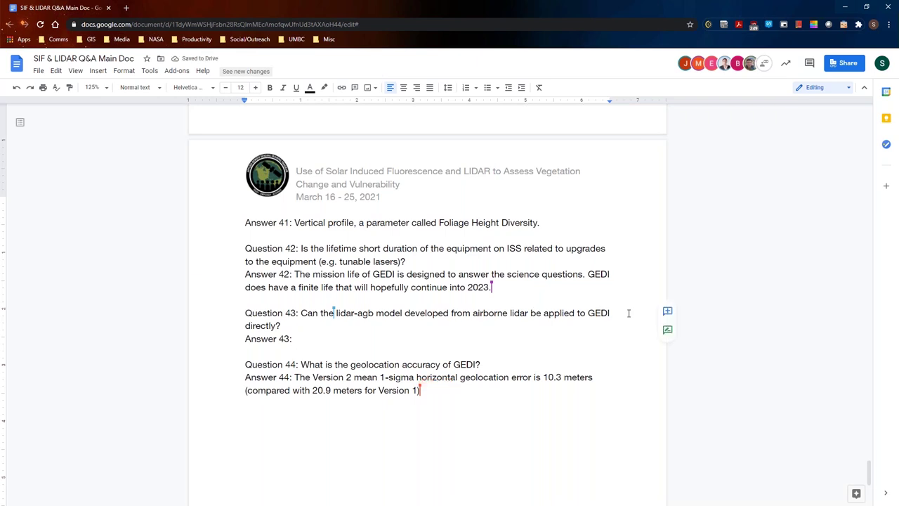
pyautogui.write('We hafe')
pyautogui.press('BackSpace')
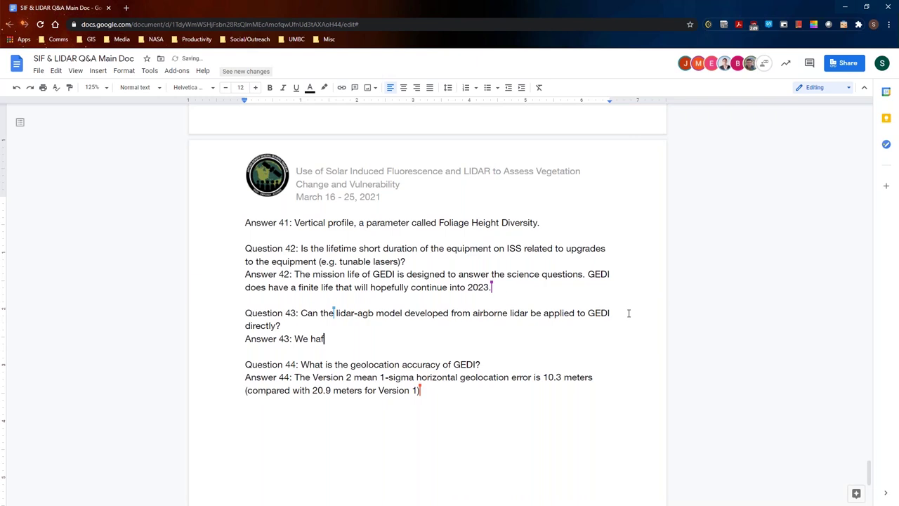
pyautogui.press('BackSpace')
pyautogui.write('ve traing')
pyautogui.press('BackSpace')
pyautogui.write('ed GEDI ab')
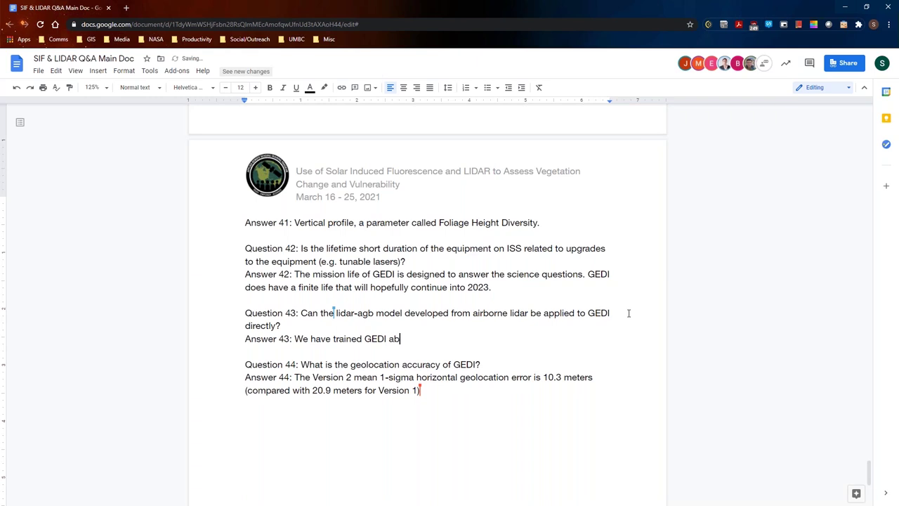
pyautogui.write('ouve ground biomass models')
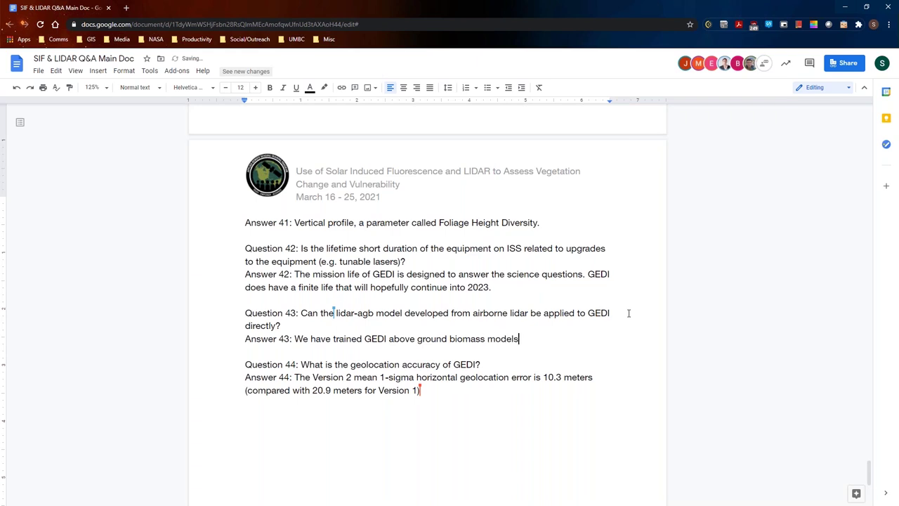
pyautogui.write('.')
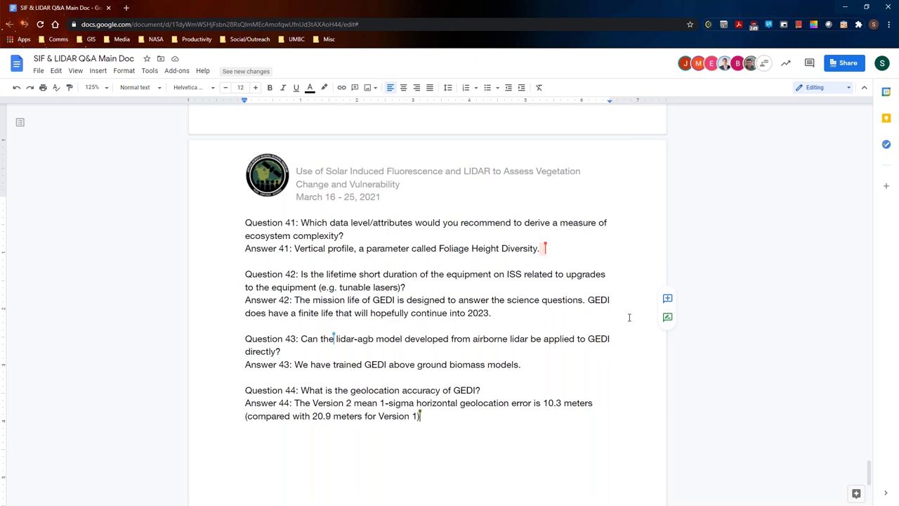
# Add to Answer 43 the sentence "If you have a model based on top canopy height, it could be complicated.".
pyautogui.write('If you havea')
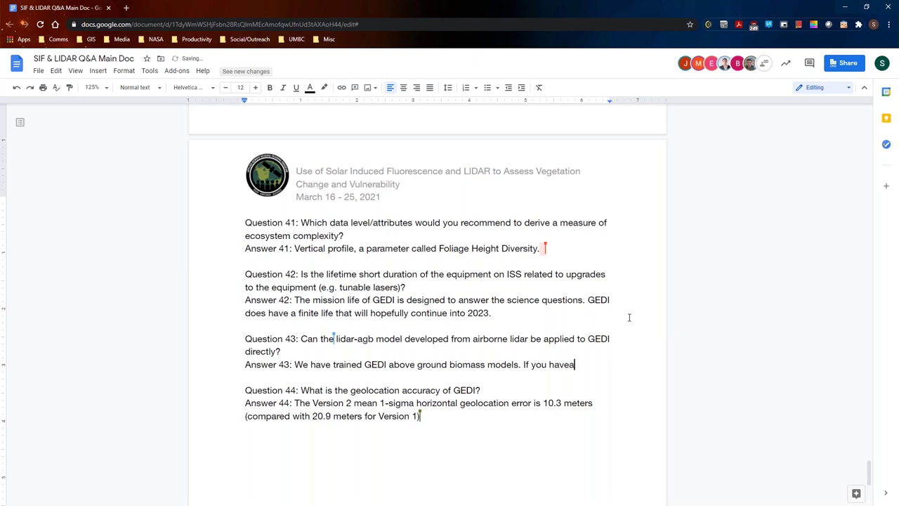
pyautogui.press('BackSpace')
pyautogui.write('a model based on ')
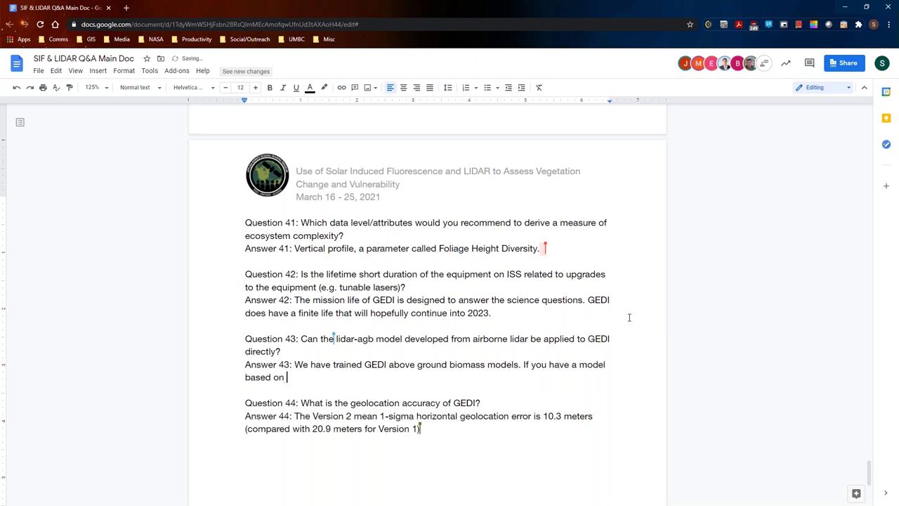
pyautogui.write('top canopy h')
pyautogui.write('iehgt')
pyautogui.press('BackSpace')
pyautogui.press('BackSpace')
pyautogui.press('BackSpace')
pyautogui.press('BackSpace')
pyautogui.press('BackSpace')
pyautogui.write('e')
pyautogui.press('BackSpace')
pyautogui.write('eight')
pyautogui.press('BackSpace')
pyautogui.write(', it could be compl')
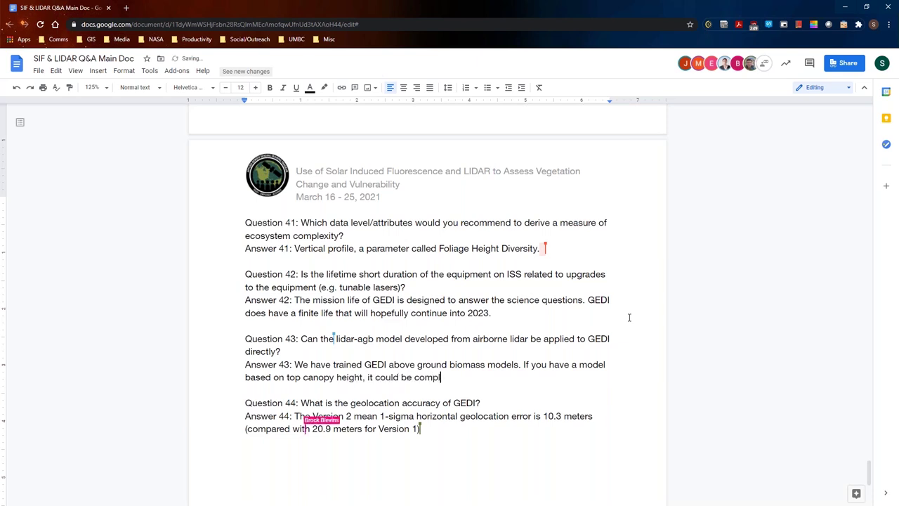
pyautogui.write('icated')
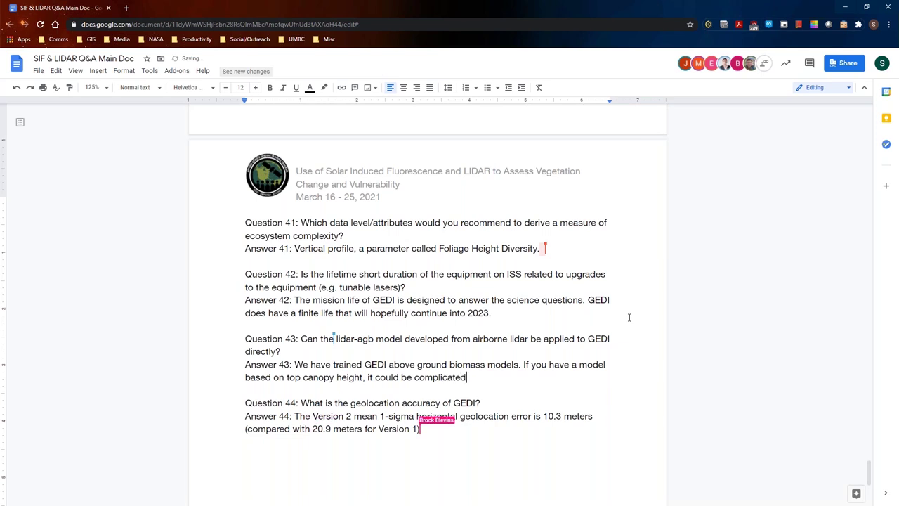
pyautogui.write(',')
pyautogui.press('BackSpace')
# Extend Question 44 with "Is there a way to correct any geolocation errors with the current version?".
pyautogui.scroll(-3, 630, 317)
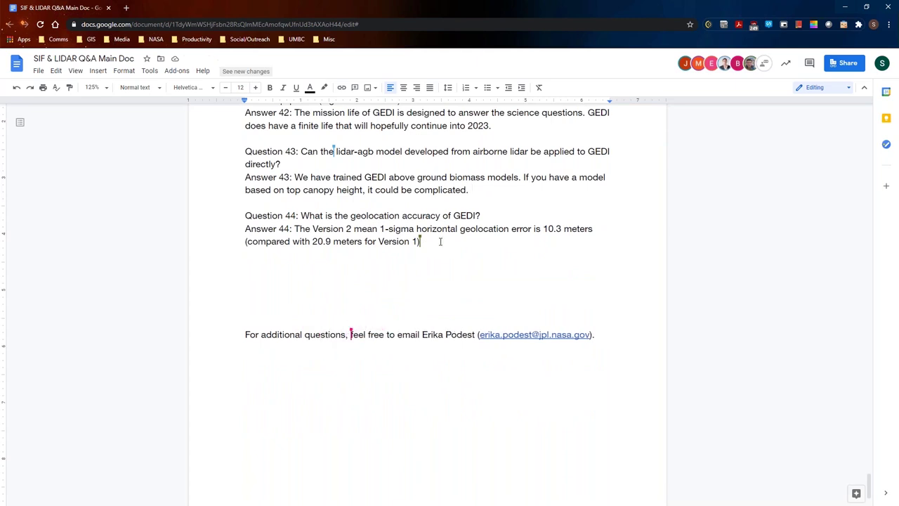
pyautogui.scroll(1, 441, 241)
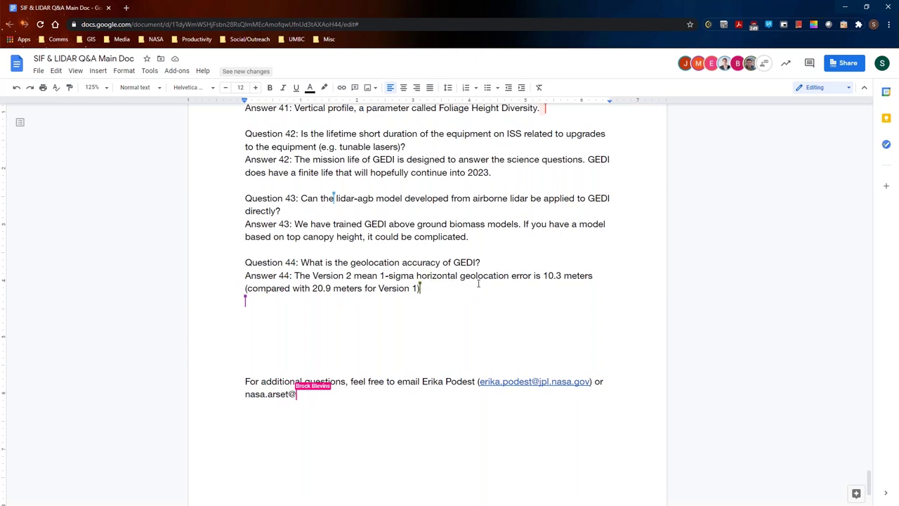
pyautogui.click(481, 262)
pyautogui.write('Is th')
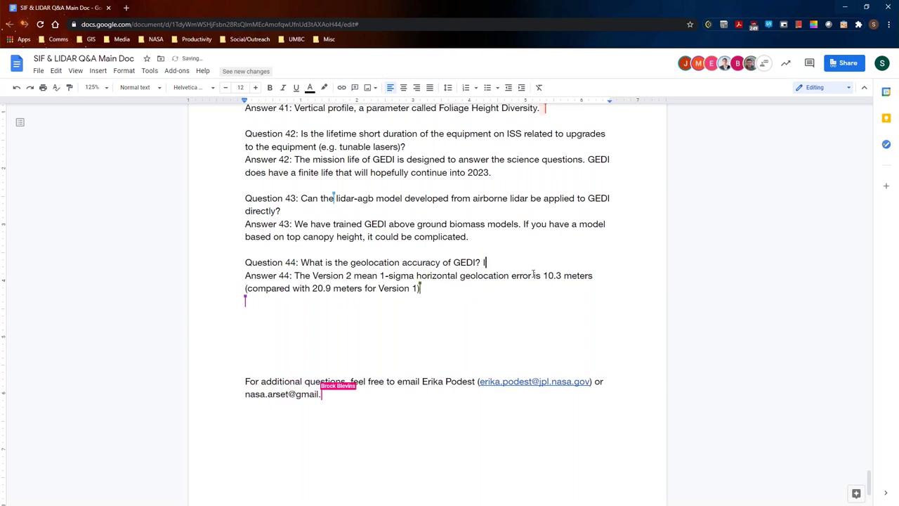
pyautogui.write('ere a wa')
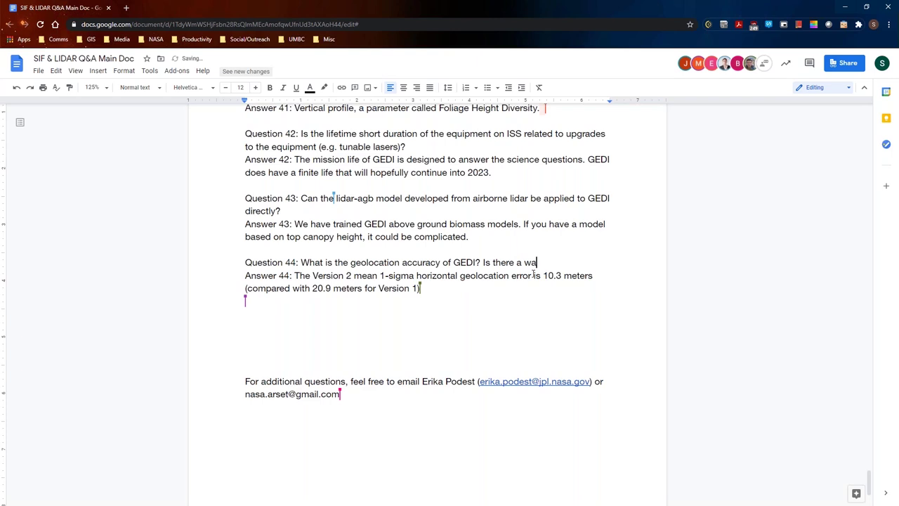
pyautogui.write('y to correct ')
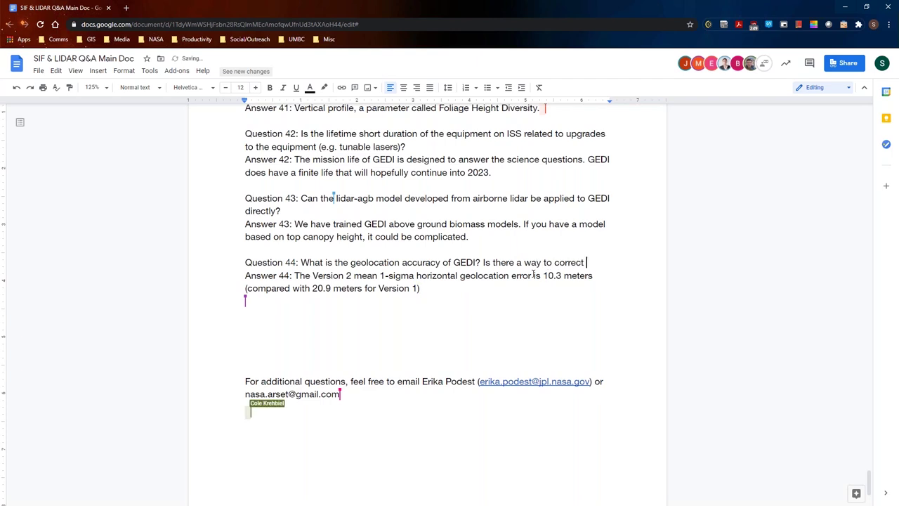
pyautogui.write('any geo')
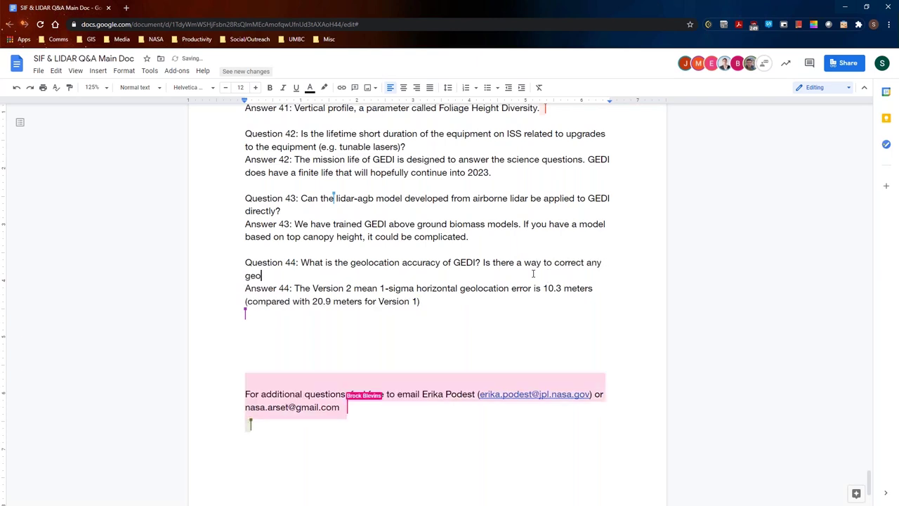
pyautogui.write('location e')
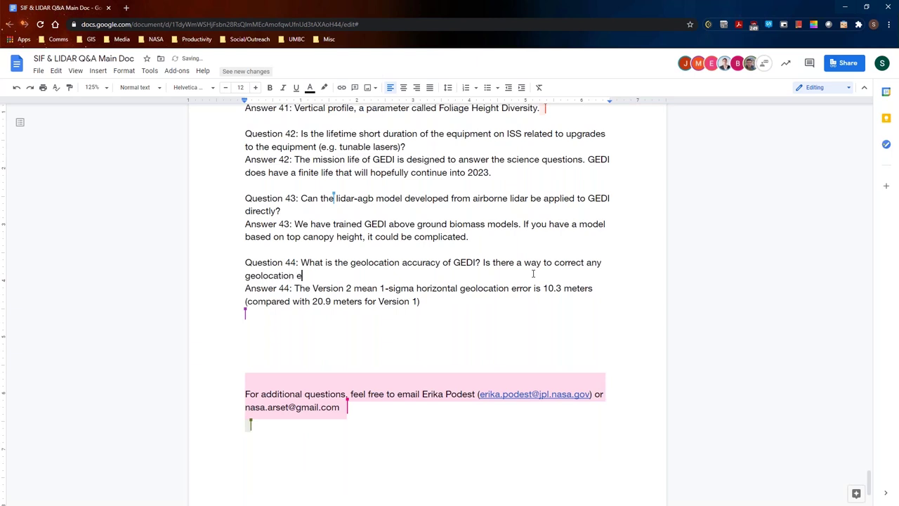
pyautogui.write('rrors with the curren')
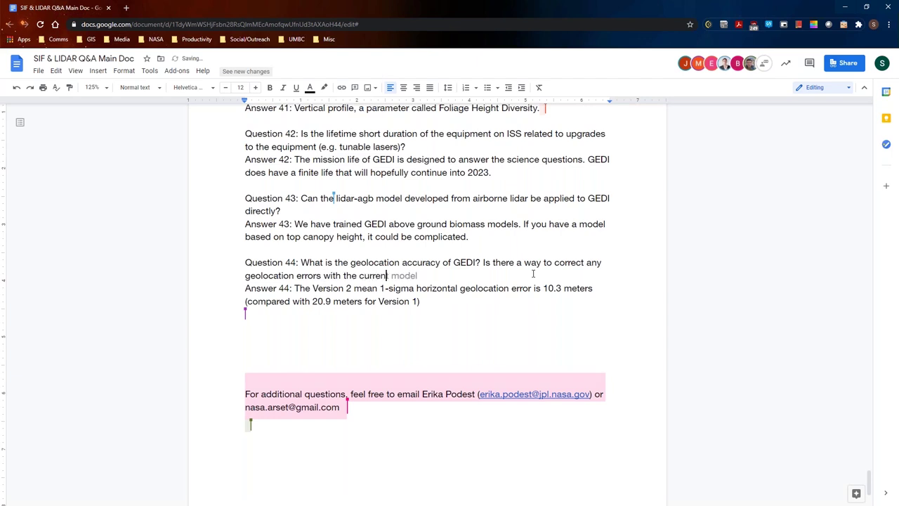
pyautogui.write('t version?')
# End Answer 44 with a period after the Version 1 comparison.
pyautogui.click(447, 302)
pyautogui.press('BackSpace')
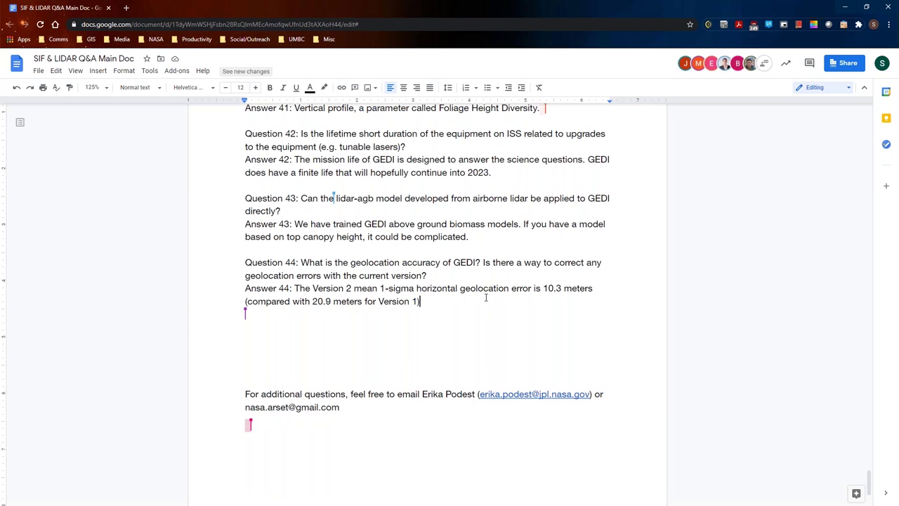
pyautogui.write('.')
pyautogui.write('You')
pyautogui.press('BackSpace')
pyautogui.press('BackSpace')
pyautogui.press('BackSpace')
pyautogui.press('BackSpace')
pyautogui.click(252, 329)
pyautogui.write('Question 45')
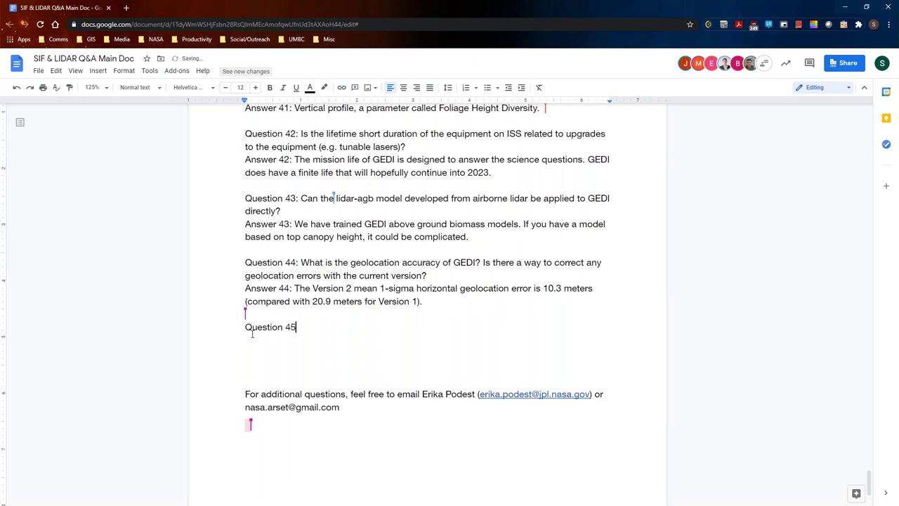
pyautogui.write(': Given')
pyautogui.press('BackSpace')
pyautogui.press('BackSpace')
pyautogui.press('BackSpace')
pyautogui.press('BackSpace')
pyautogui.press('BackSpace')
pyautogui.press('BackSpace')
pyautogui.press('BackSpace')
pyautogui.press('BackSpace')
pyautogui.press('BackSpace')
pyautogui.press('BackSpace')
pyautogui.press('BackSpace')
pyautogui.press('BackSpace')
pyautogui.press('BackSpace')
pyautogui.press('BackSpace')
pyautogui.press('BackSpace')
pyautogui.press('BackSpace')
pyautogui.press('BackSpace')
pyautogui.press('BackSpace')
pyautogui.press('BackSpace')
pyautogui.press('BackSpace')
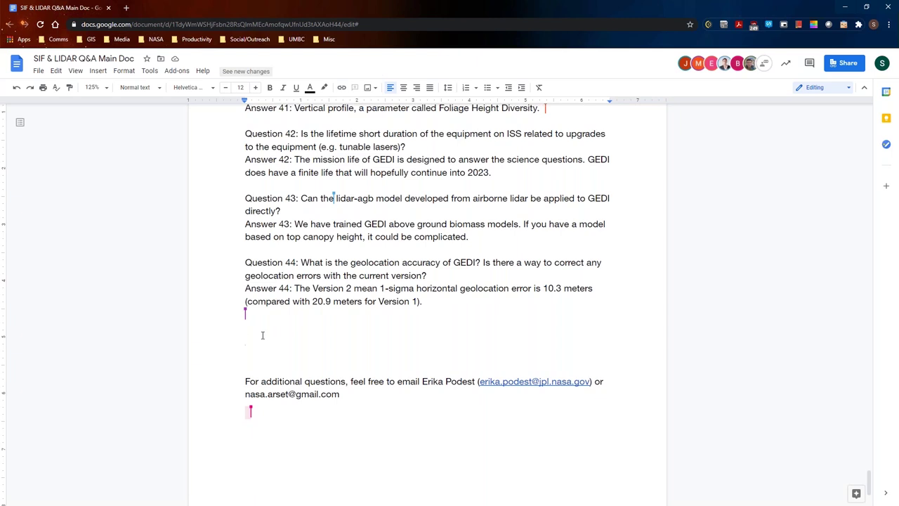
# Label the GEDI and ICESat-2 wavelength question "Question 45:" and the reply beneath it "Answer 45:".
pyautogui.press('Up')
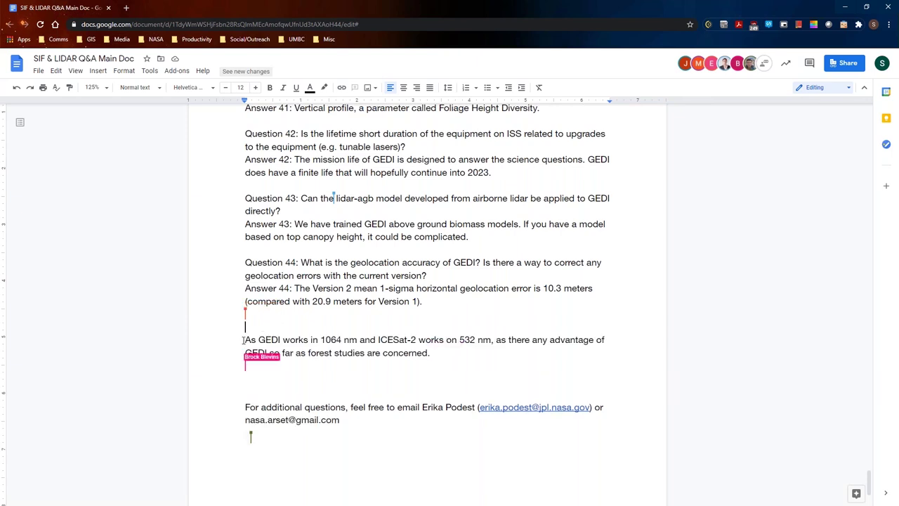
pyautogui.click(246, 339)
pyautogui.write('Questio')
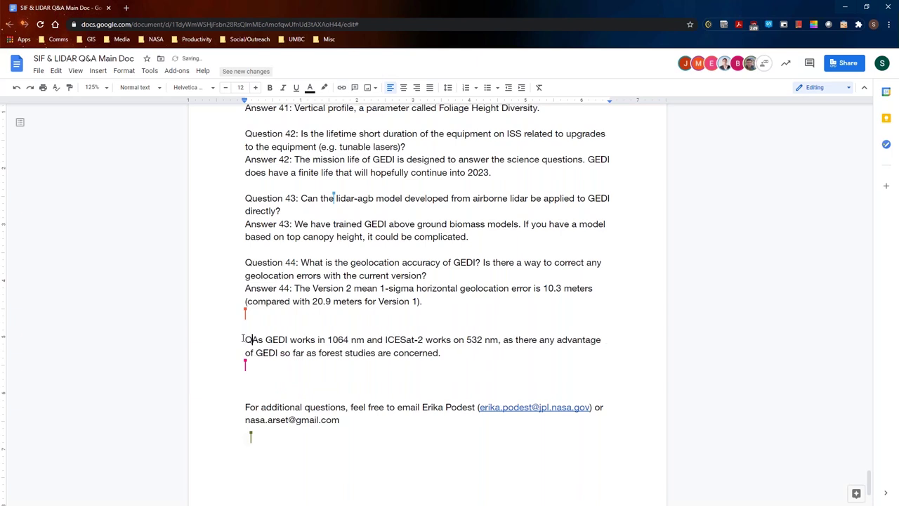
pyautogui.write('n 45:')
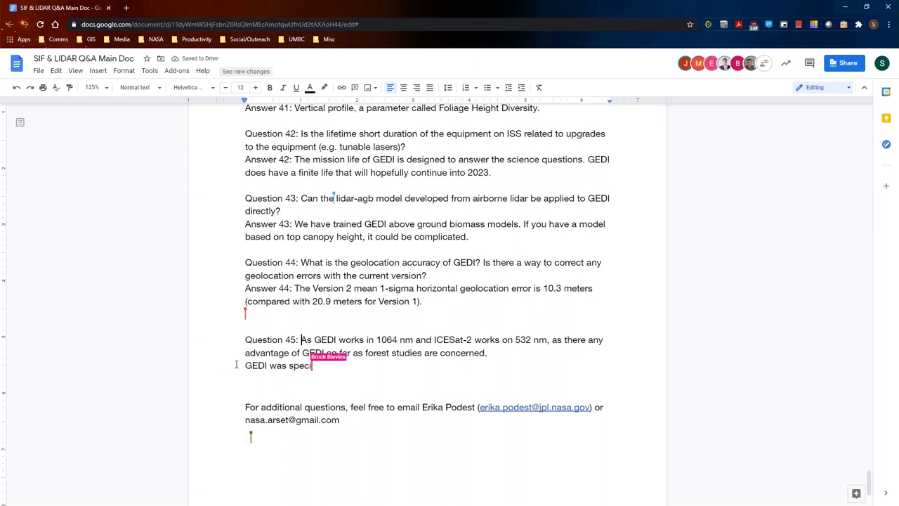
pyautogui.click(236, 365)
pyautogui.write('Answer ')
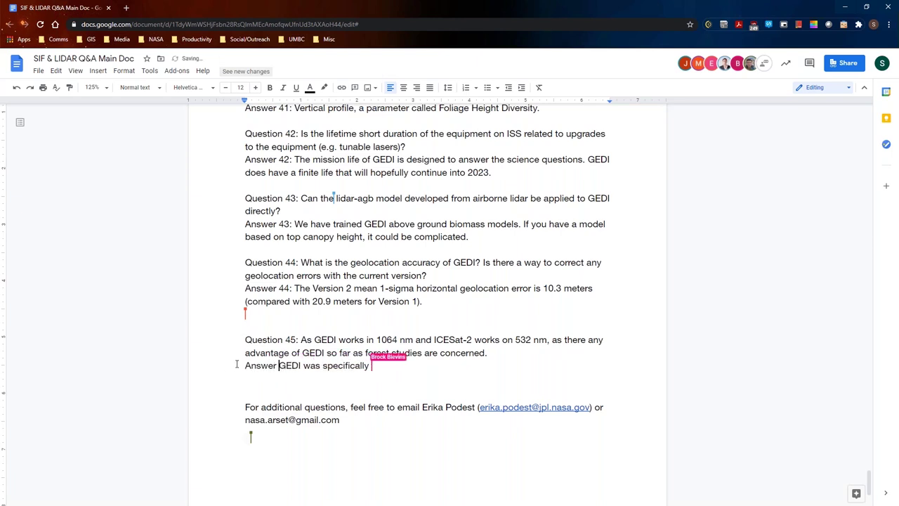
pyautogui.write('45:')
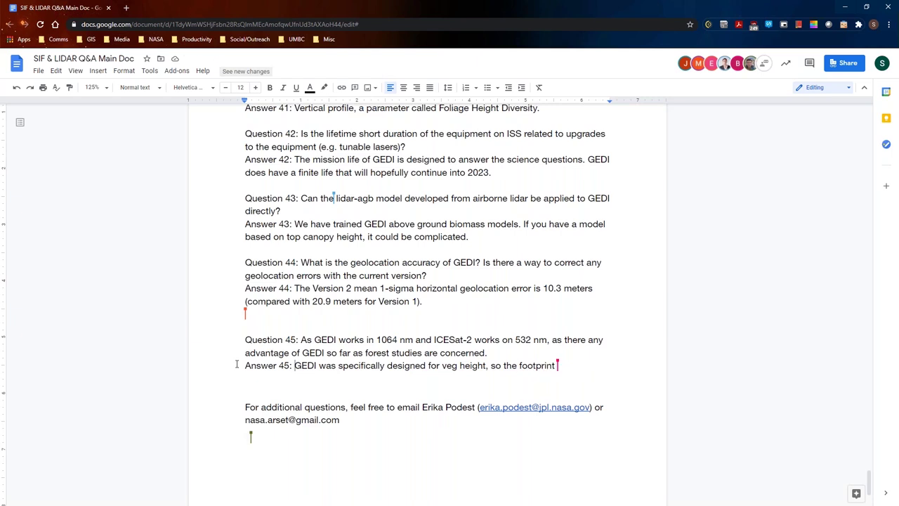
# Correct Question 45 to read "is there" and end with a question mark, and remove the extra blank line above it.
pyautogui.click(489, 353)
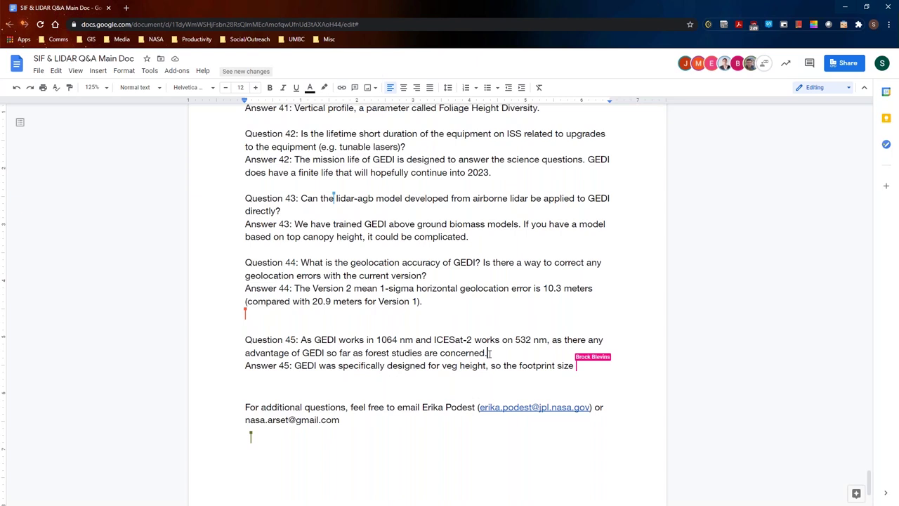
pyautogui.write('?')
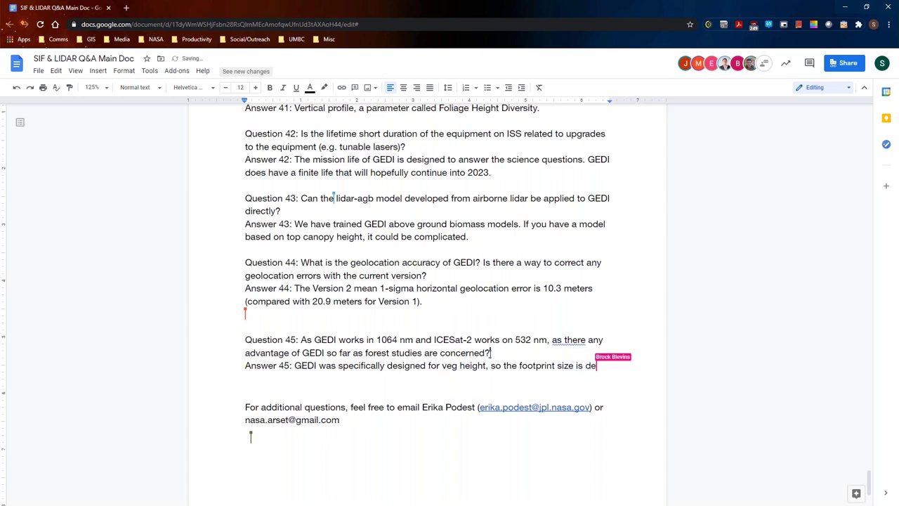
pyautogui.click(557, 340)
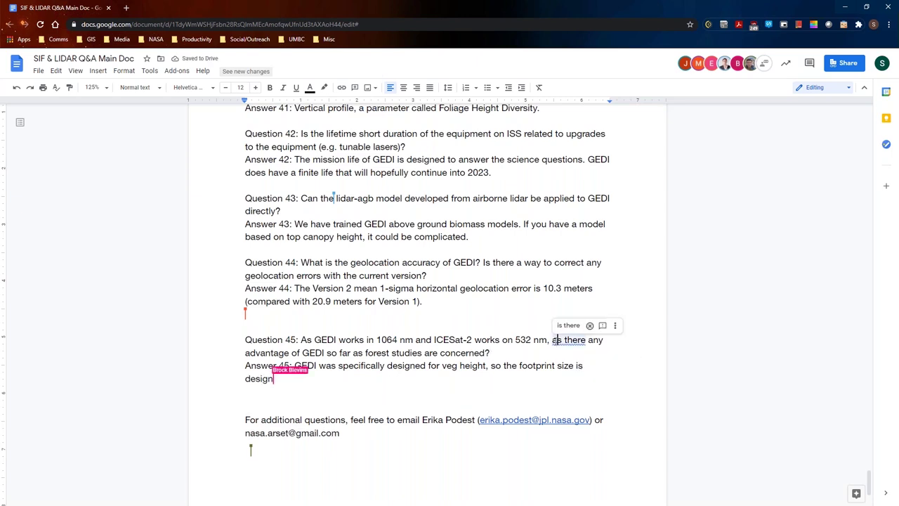
pyautogui.press('BackSpace')
pyautogui.write('i')
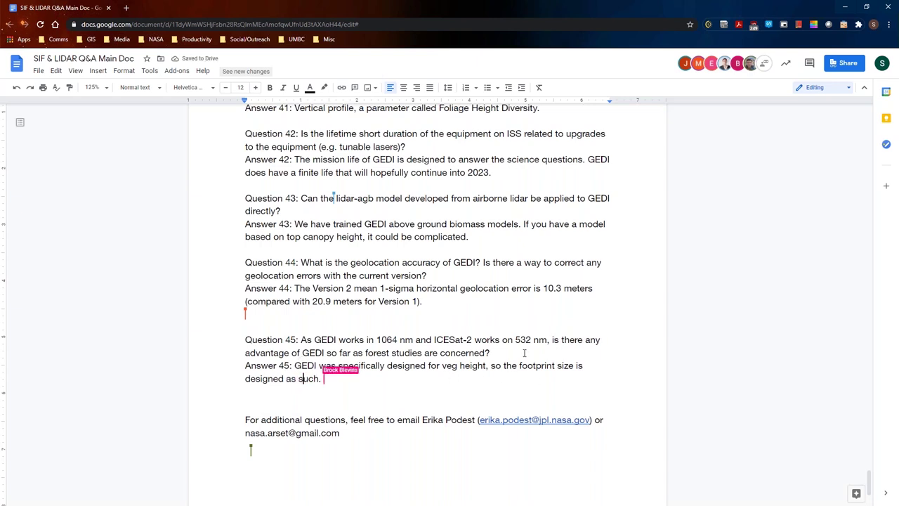
pyautogui.click(379, 322)
pyautogui.press('BackSpace')
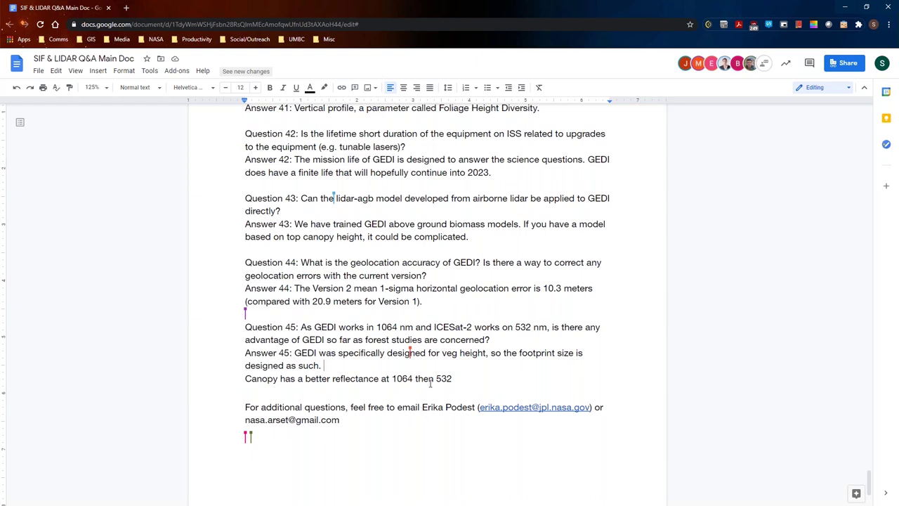
# Look back through the Q&A document to its beginning, returning to it from the ARSET training page.
pyautogui.scroll(7, 437, 382)
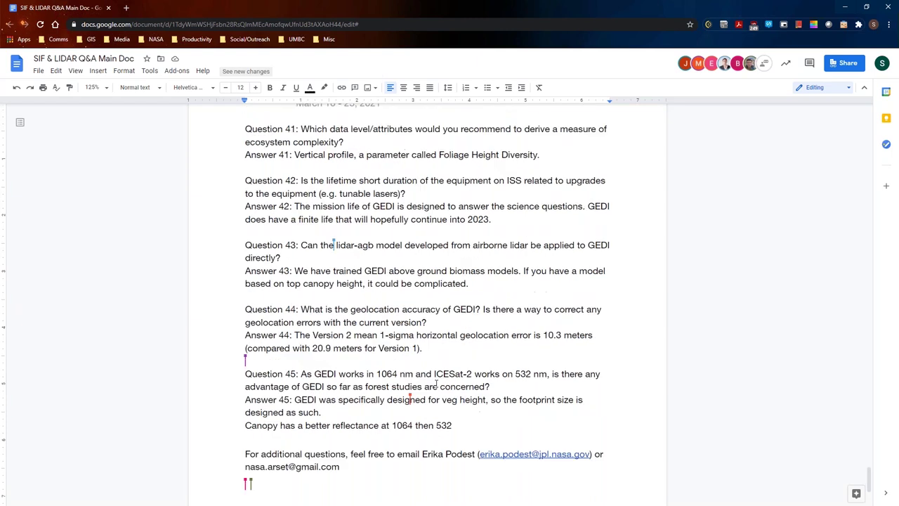
pyautogui.scroll(12, 437, 383)
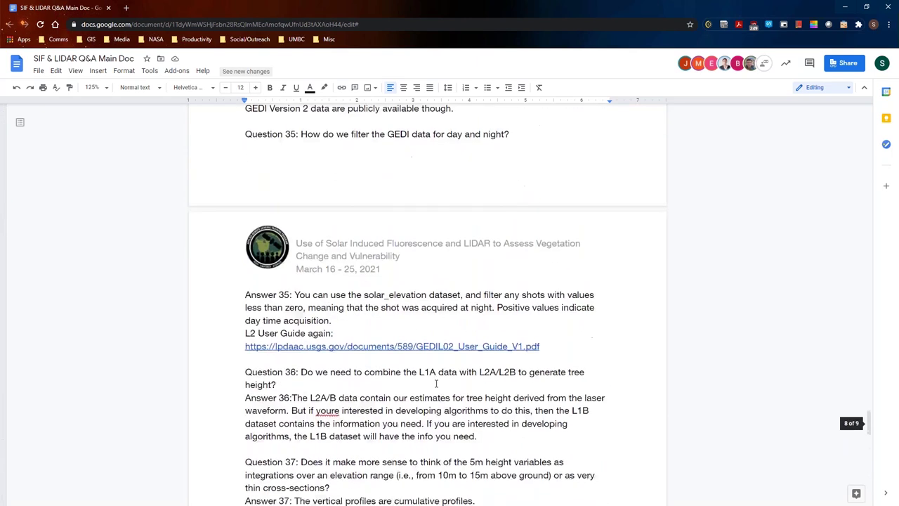
pyautogui.scroll(10, 436, 383)
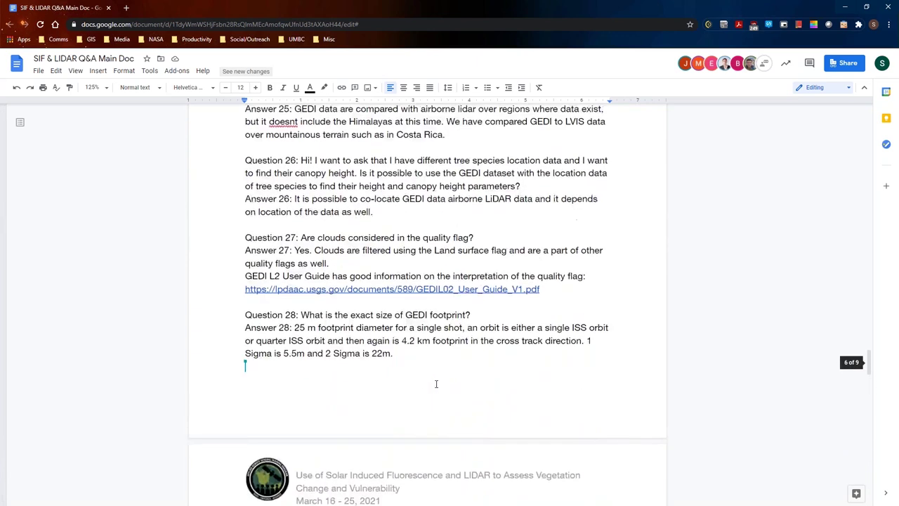
pyautogui.scroll(12, 436, 383)
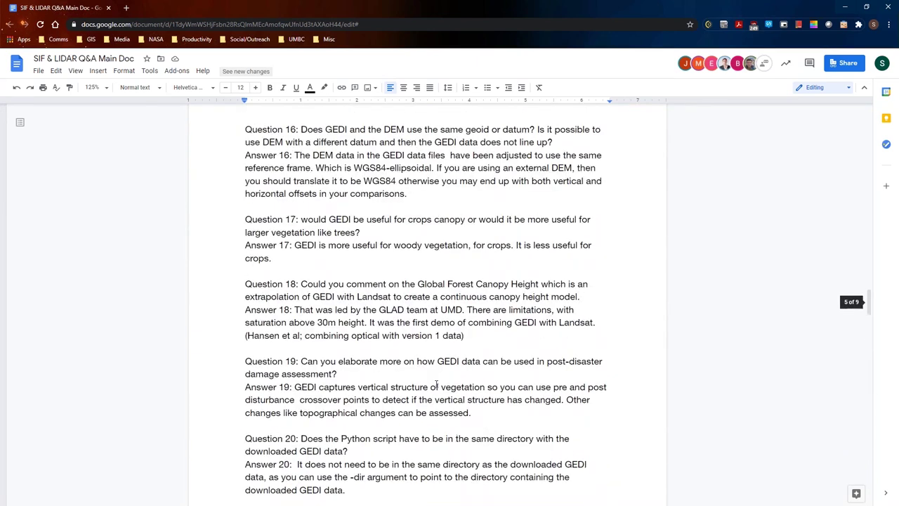
pyautogui.moveTo(862, 203); pyautogui.dragTo(863, 106)
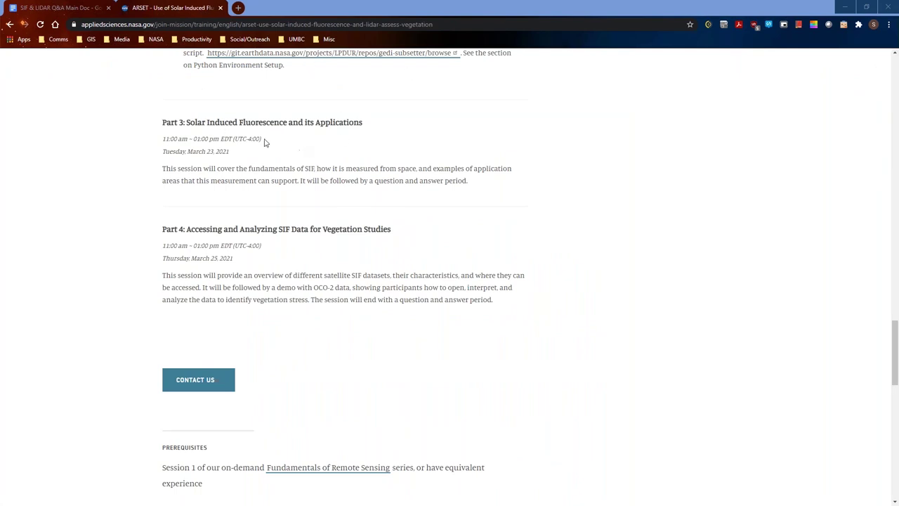
pyautogui.click(55, 9)
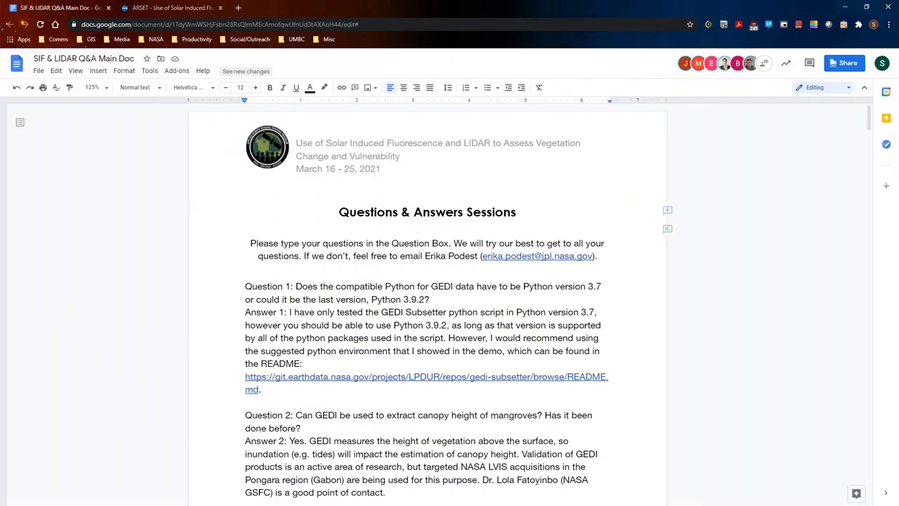